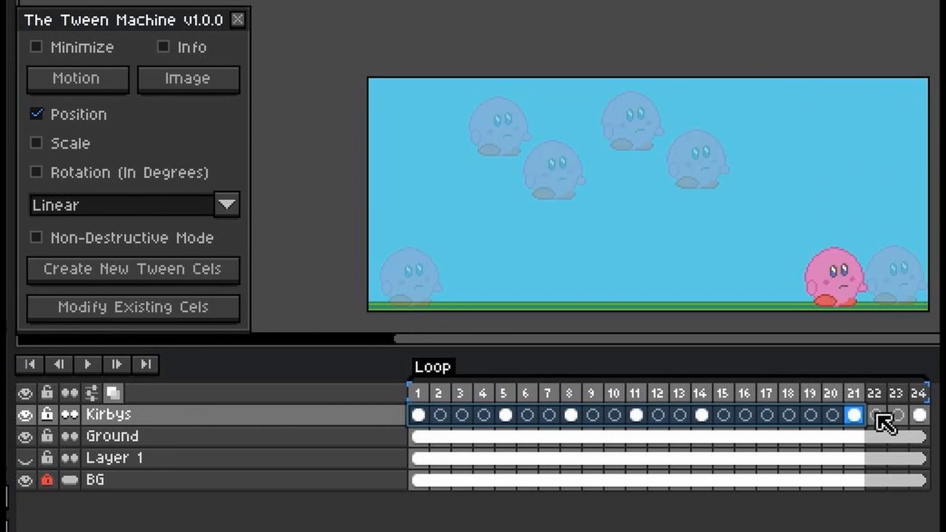
pyautogui.moveTo(419, 394); pyautogui.dragTo(866, 419)
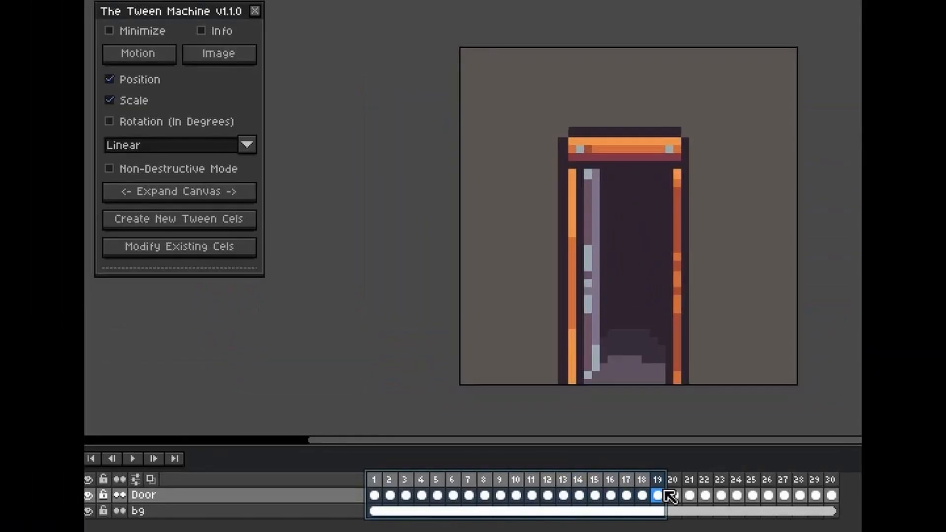
pyautogui.moveTo(667, 494); pyautogui.dragTo(854, 511)
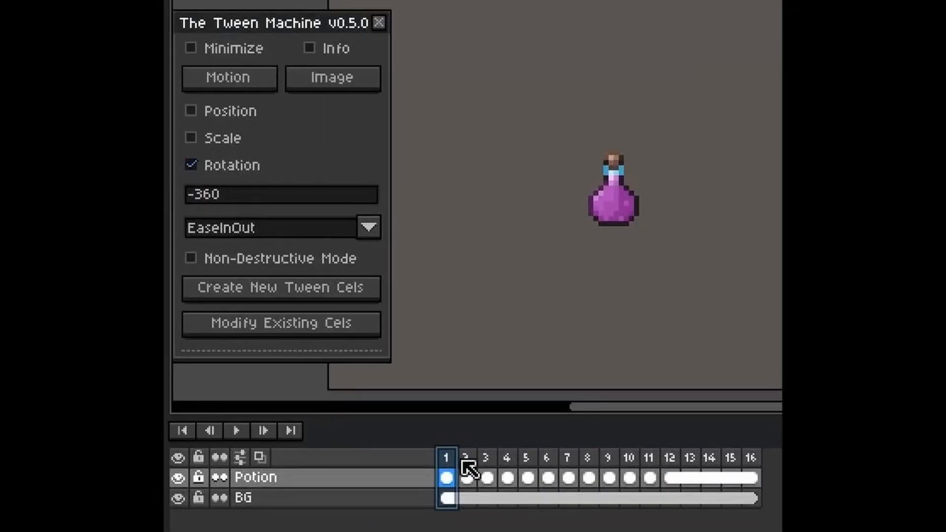
pyautogui.moveTo(466, 467); pyautogui.dragTo(747, 487)
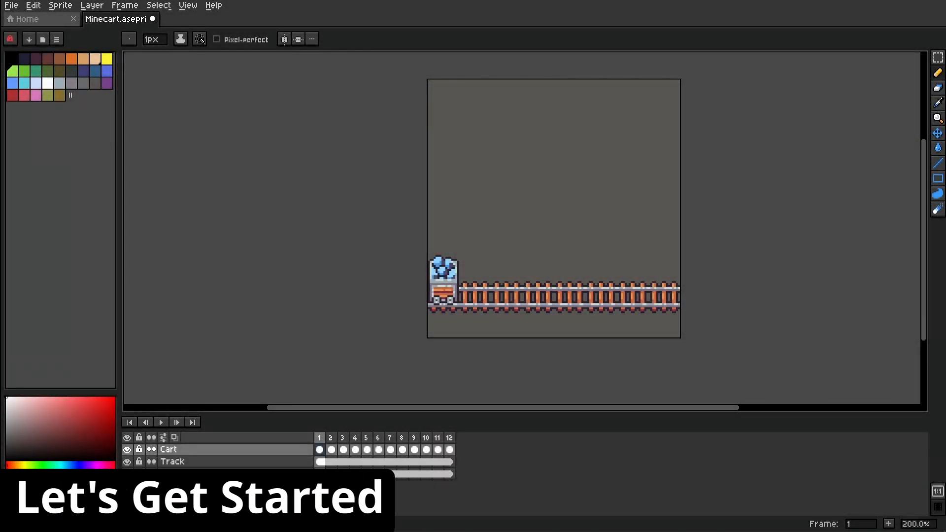
# - Open The Tween Machine, view its image tween options and return to the motion tween options
pyautogui.click(120, 6)
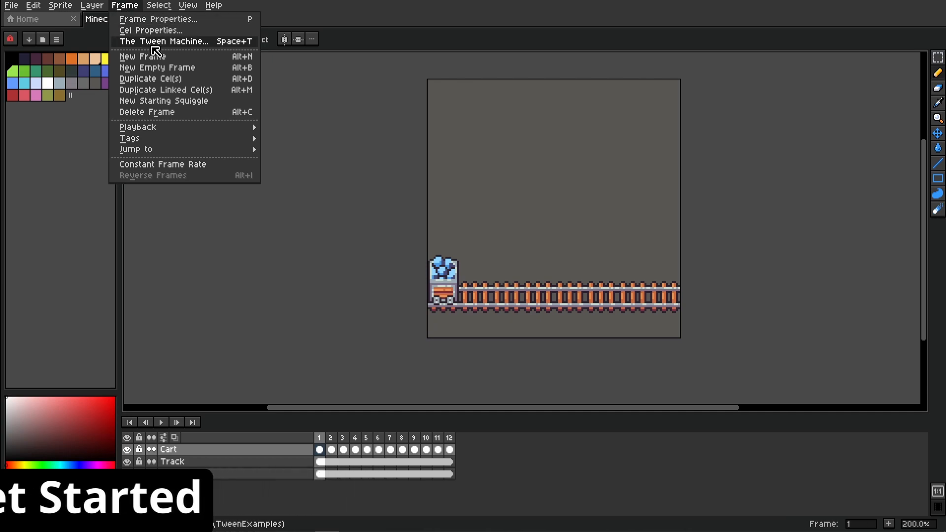
pyautogui.click(167, 44)
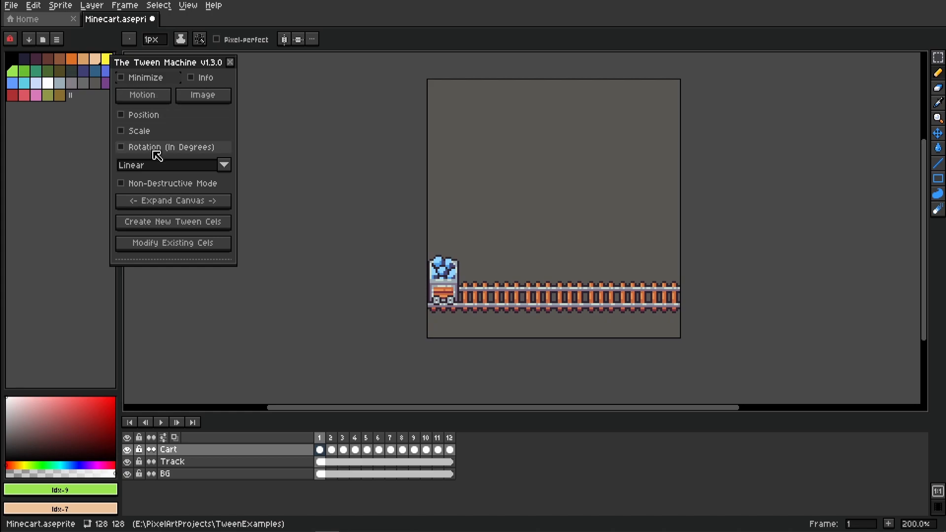
pyautogui.click(199, 96)
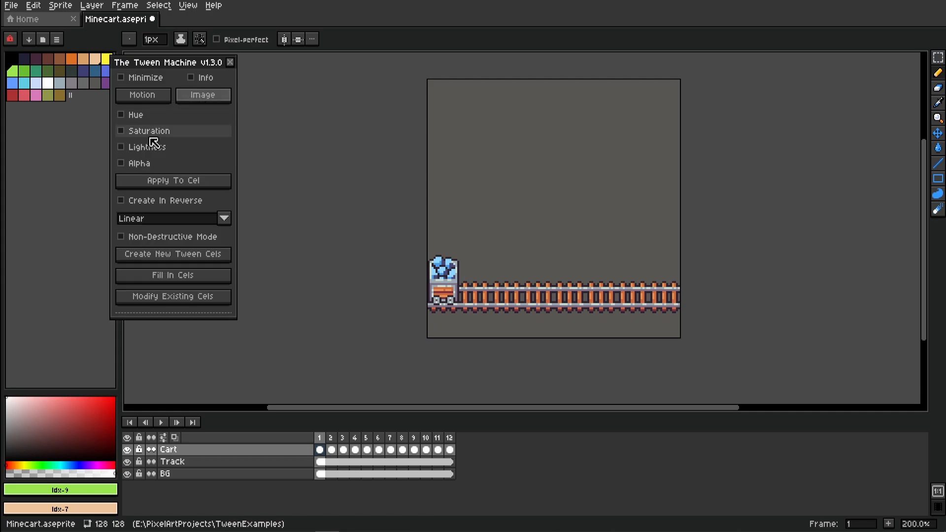
pyautogui.click(147, 96)
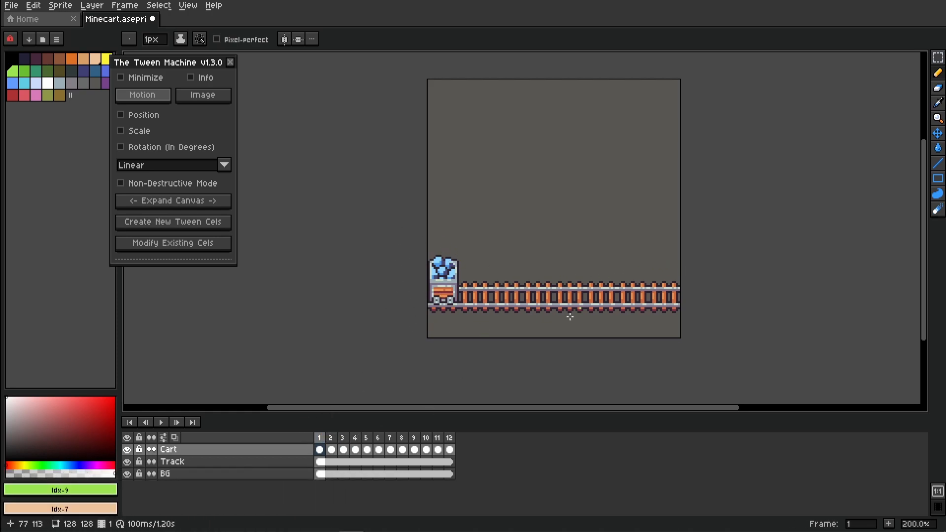
# - Clear the Cart layer's cels in frames 2 to 12, leaving only the cel in frame 1
pyautogui.moveTo(320, 446)
pyautogui.mouseDown()
pyautogui.moveTo(460, 450)
pyautogui.moveTo(320, 449)
pyautogui.mouseUp()
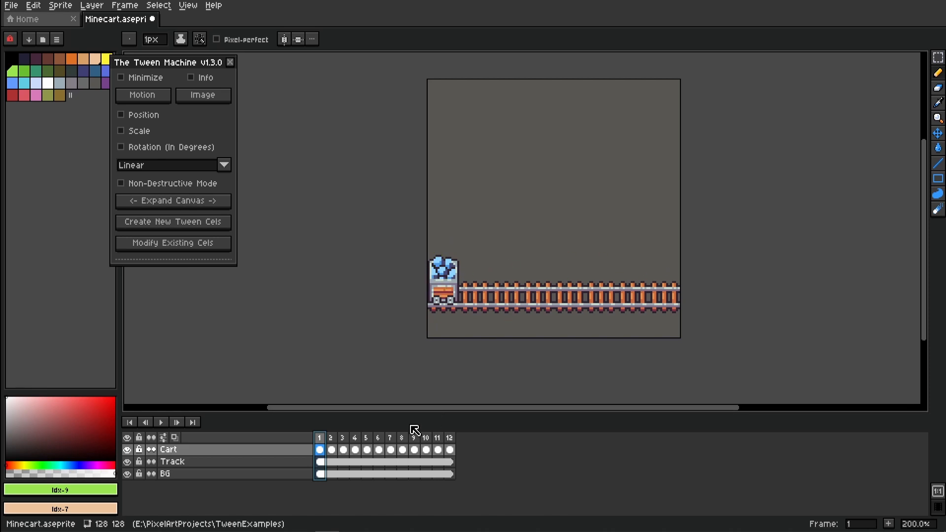
pyautogui.moveTo(331, 449); pyautogui.dragTo(457, 453)
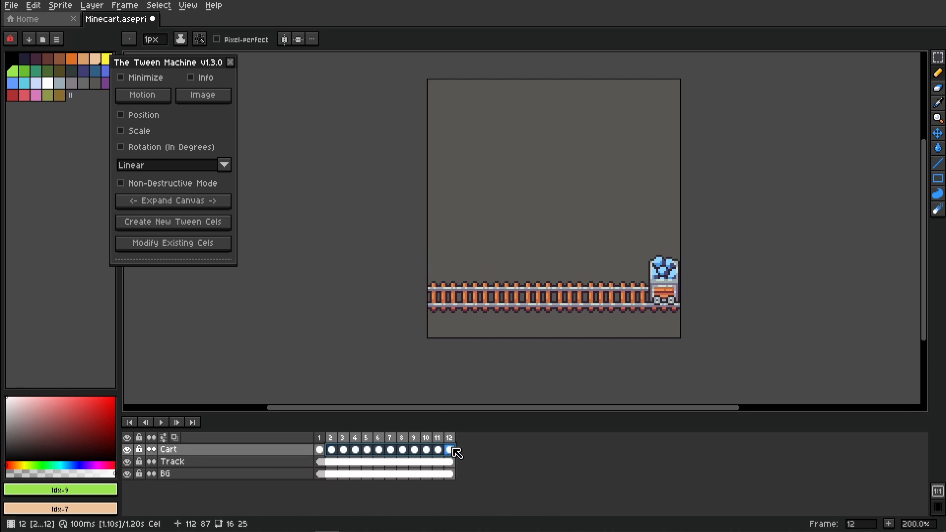
pyautogui.press('Delete')
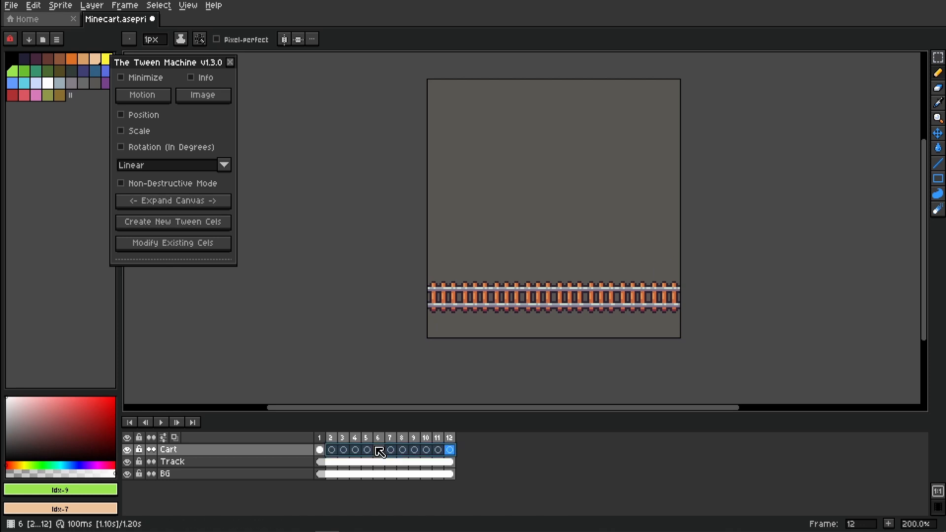
# - Select the cart's pixels in frame 1 of the Cart layer
pyautogui.click(320, 452)
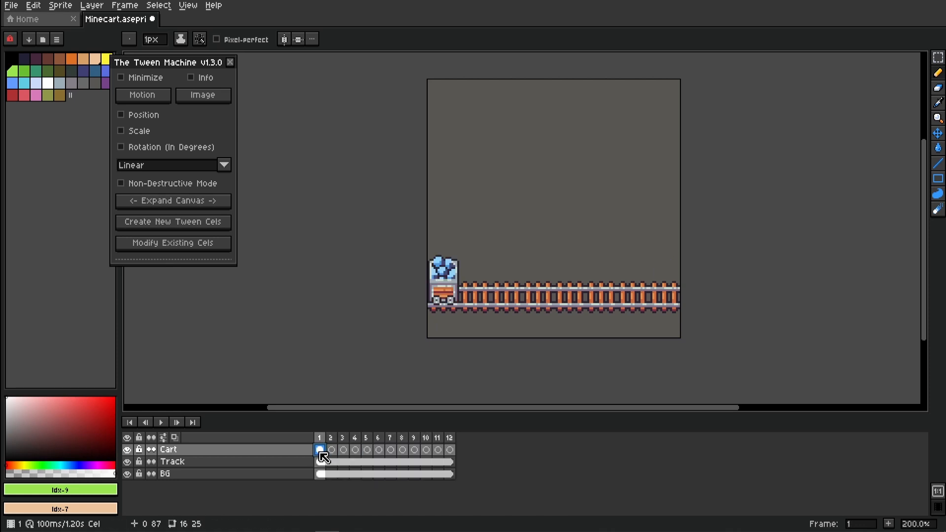
pyautogui.press('m')
pyautogui.press('w')
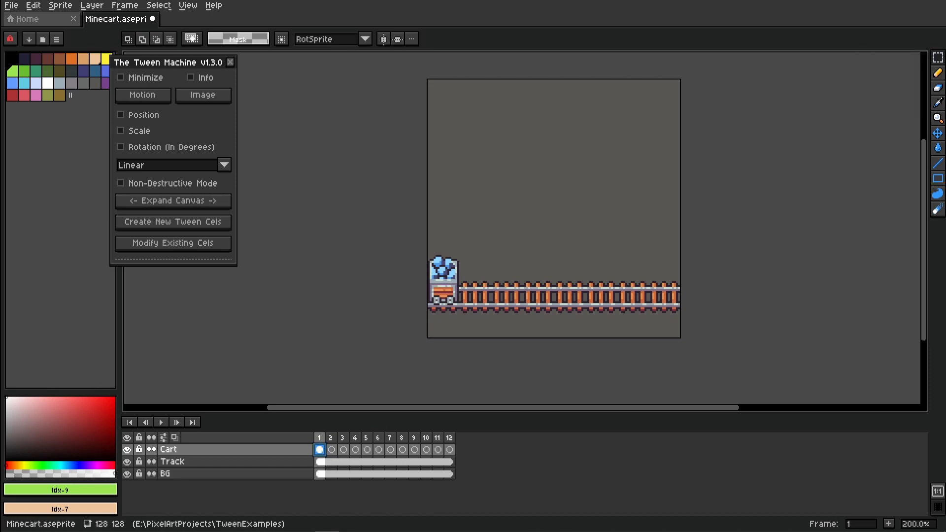
pyautogui.keyDown('ctrl'); pyautogui.click(321, 450); pyautogui.keyUp('ctrl')
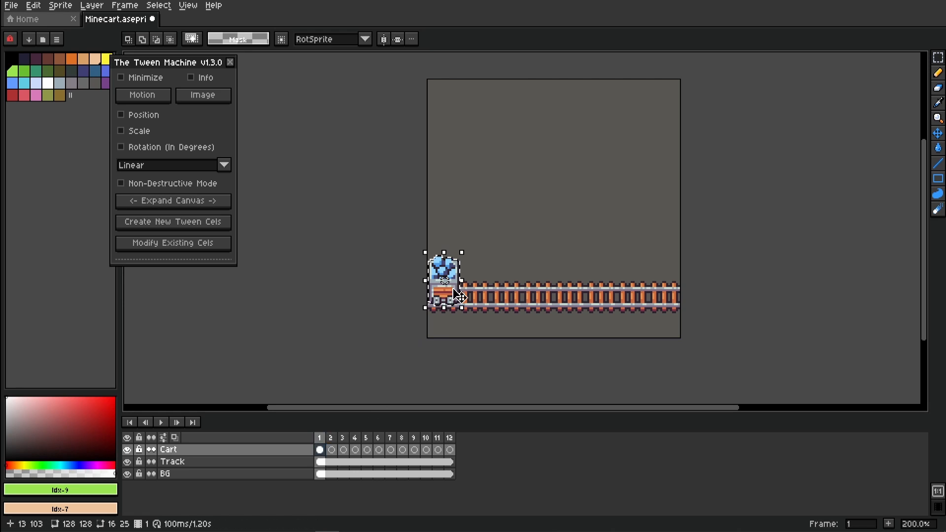
pyautogui.moveTo(454, 297); pyautogui.dragTo(671, 307)
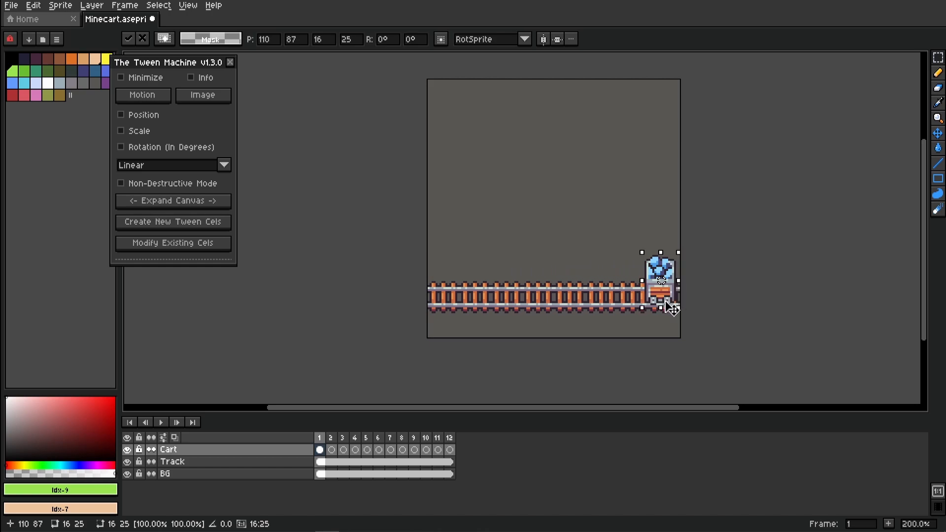
pyautogui.press('Right')
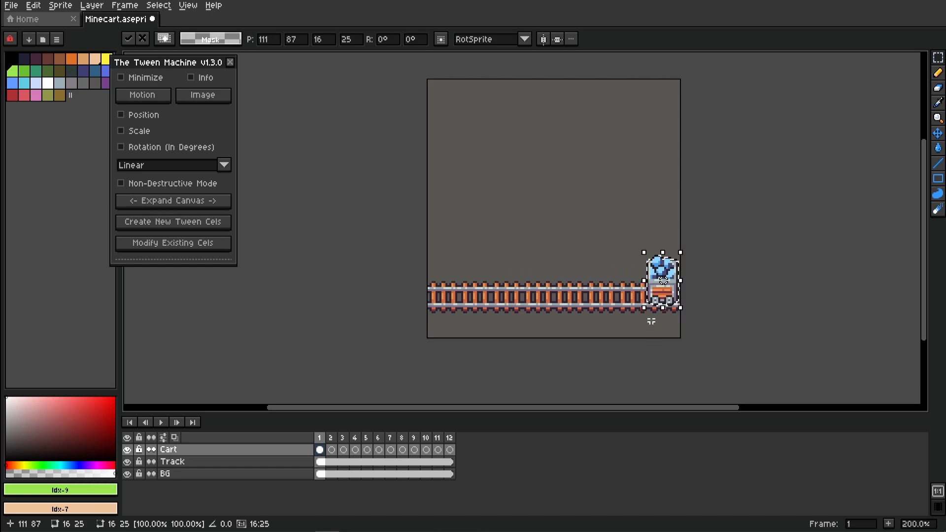
pyautogui.hotkey('ctrl', 'z')
# - Copy the Cart layer's frame 1 cel into frame 12
pyautogui.click(355, 451)
pyautogui.click(324, 453)
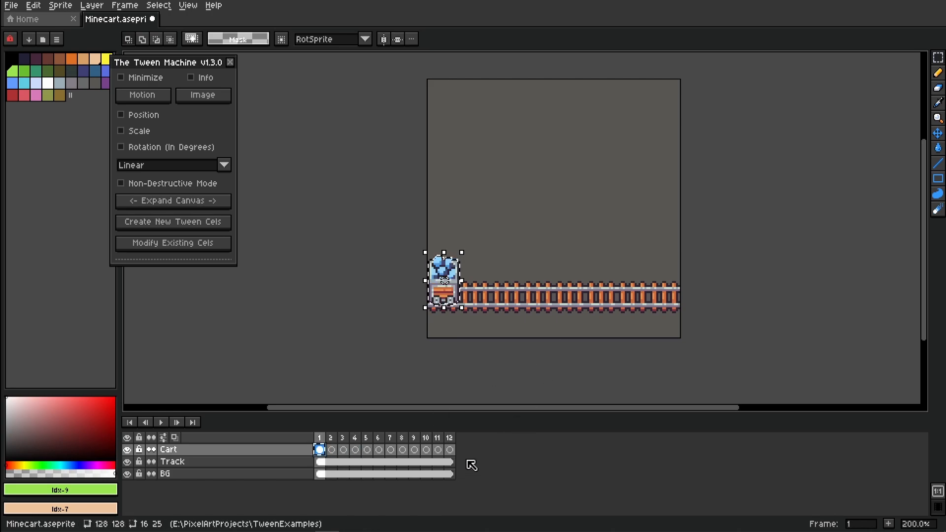
pyautogui.click(451, 449)
pyautogui.hotkey('ctrl', 'v')
pyautogui.click(428, 449)
pyautogui.click(440, 449)
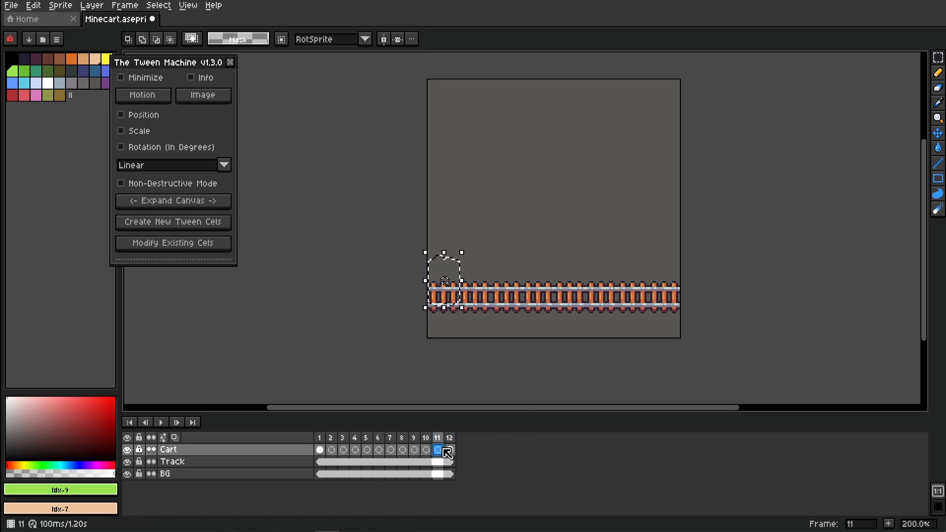
pyautogui.click(450, 449)
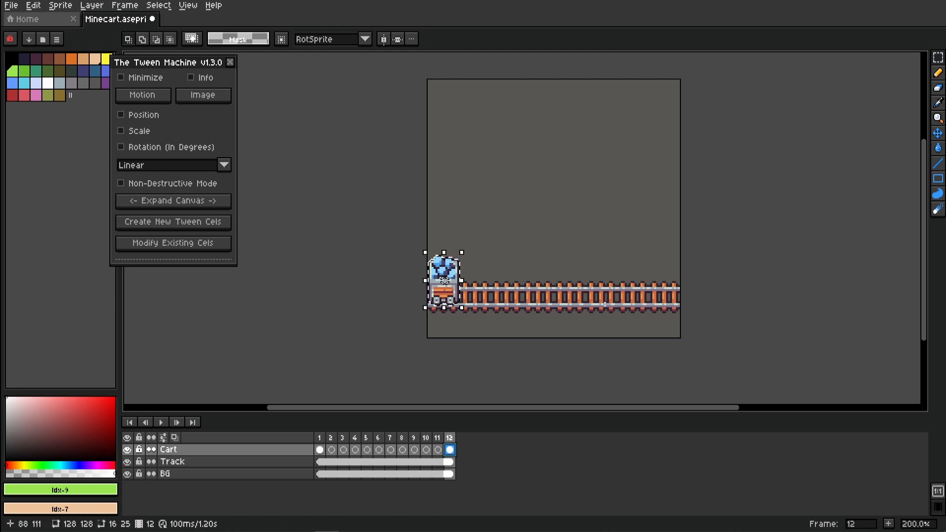
# - Move the cart in frame 12 to the right end of the track at position 110, 87 and deselect it
pyautogui.moveTo(444, 281); pyautogui.dragTo(661, 292)
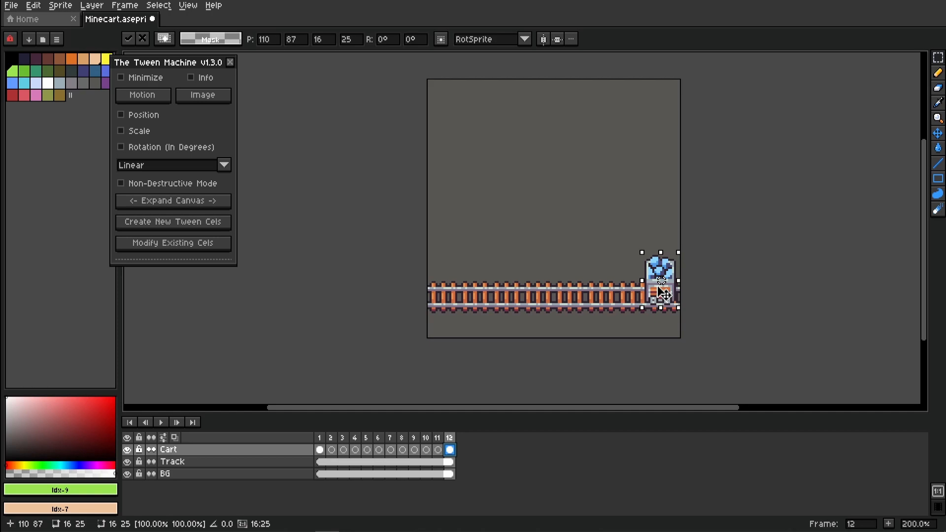
pyautogui.click(716, 317)
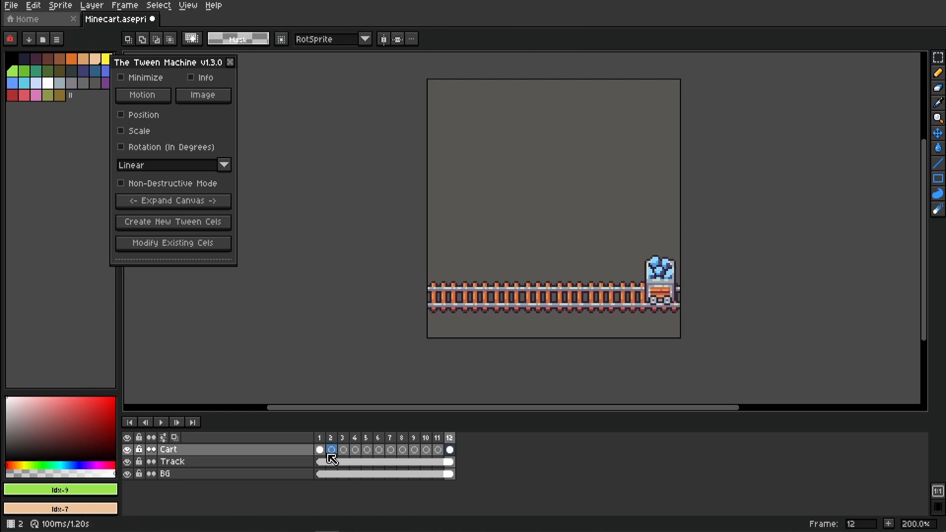
pyautogui.click(320, 450)
pyautogui.click(449, 450)
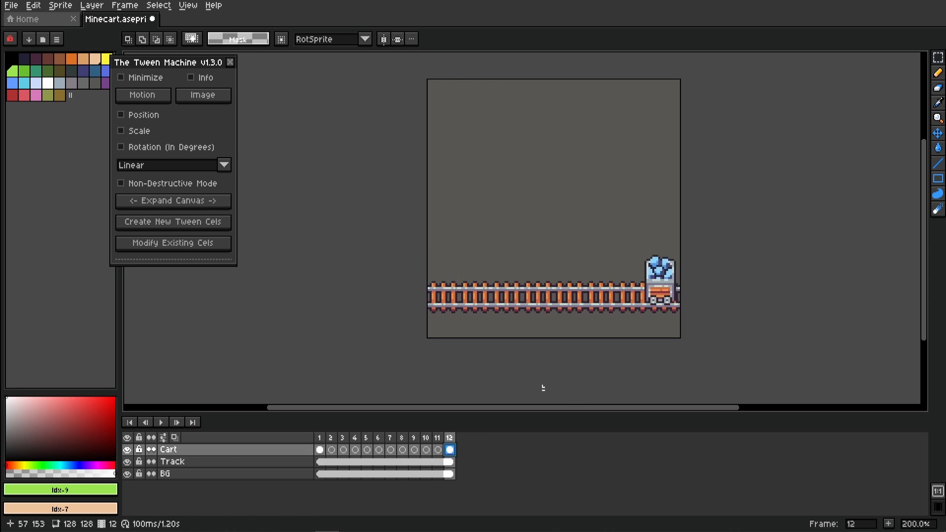
# - Create new tween cels for the Cart layer across frames 1 to 12, using a Linear Position tween
pyautogui.moveTo(323, 452); pyautogui.dragTo(453, 453)
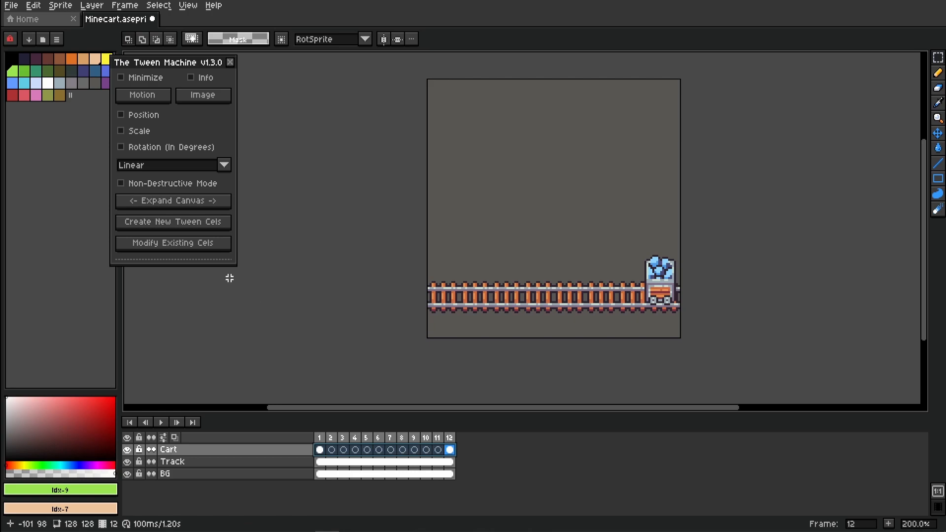
pyautogui.click(176, 224)
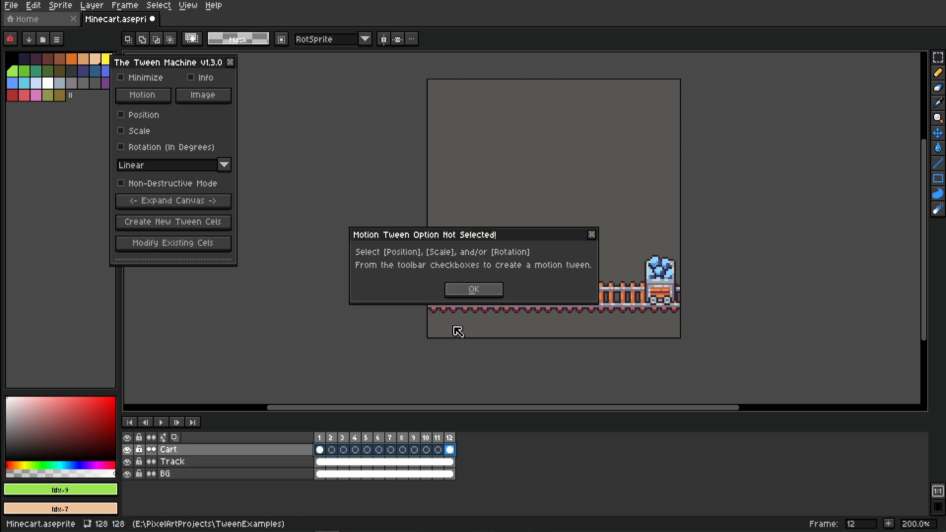
pyautogui.click(497, 291)
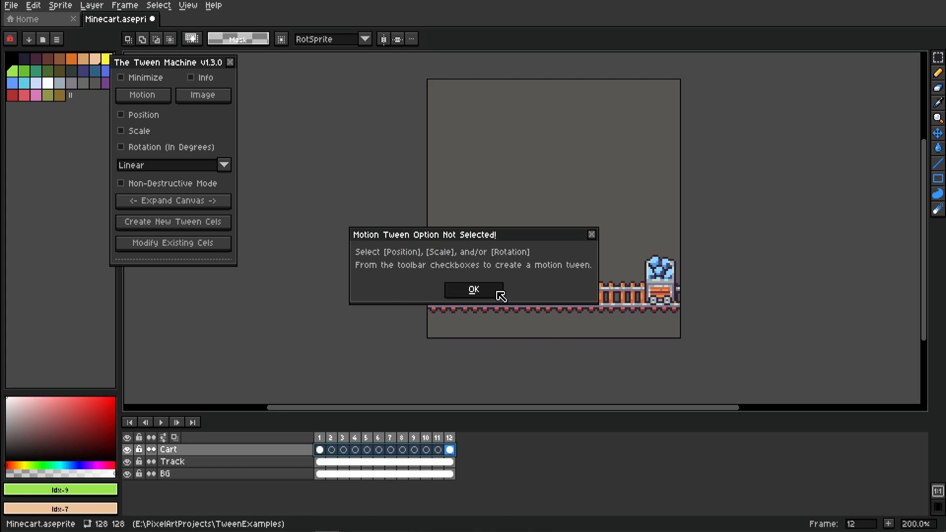
pyautogui.click(499, 292)
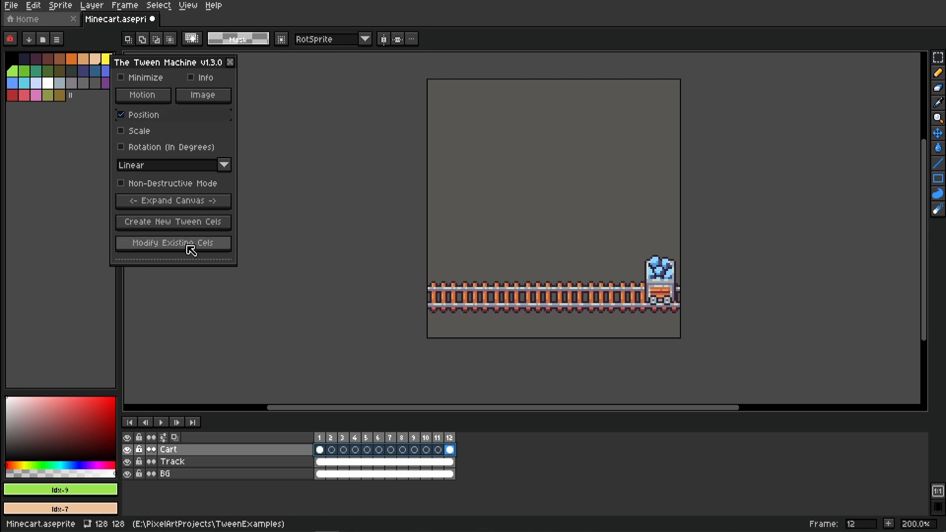
pyautogui.click(175, 227)
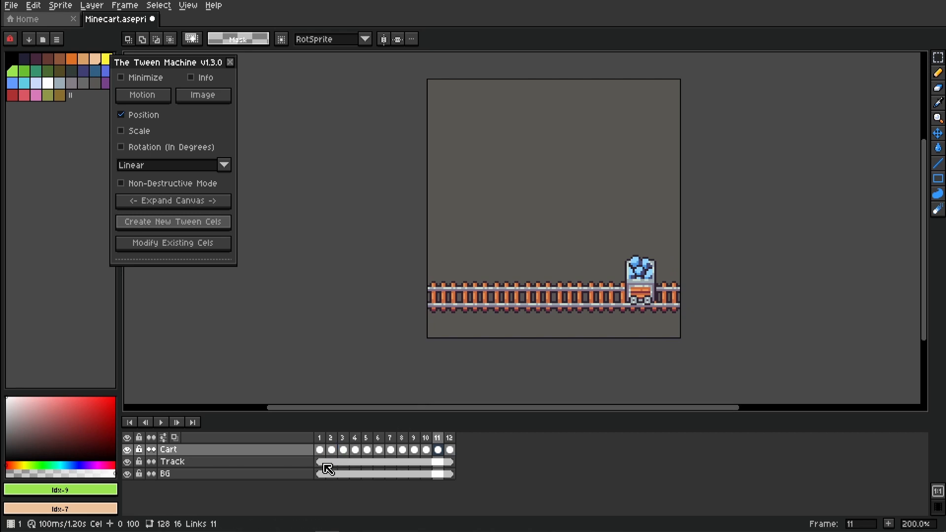
# - Play the tweened cart animation from frame 1 and stop playback
pyautogui.moveTo(319, 438)
pyautogui.mouseDown()
pyautogui.moveTo(482, 440)
pyautogui.moveTo(319, 439)
pyautogui.mouseUp()
pyautogui.click(160, 422)
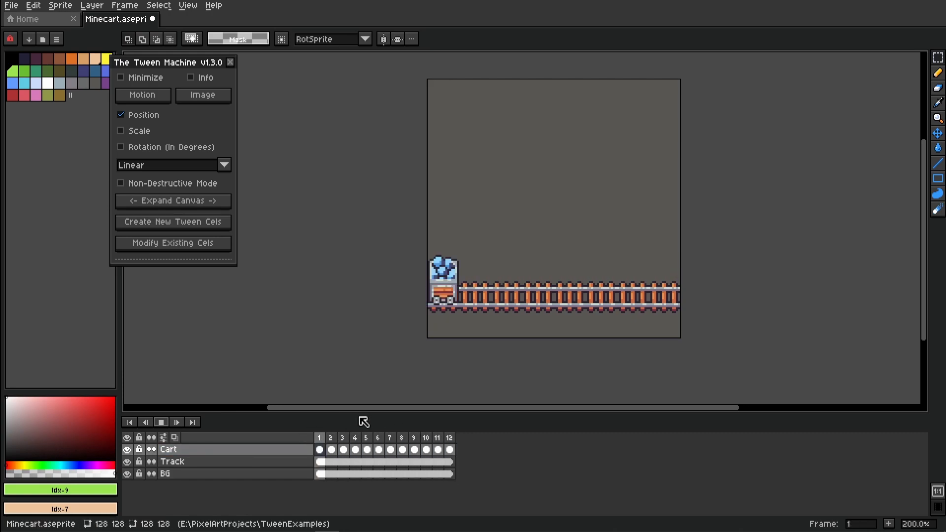
pyautogui.click(165, 427)
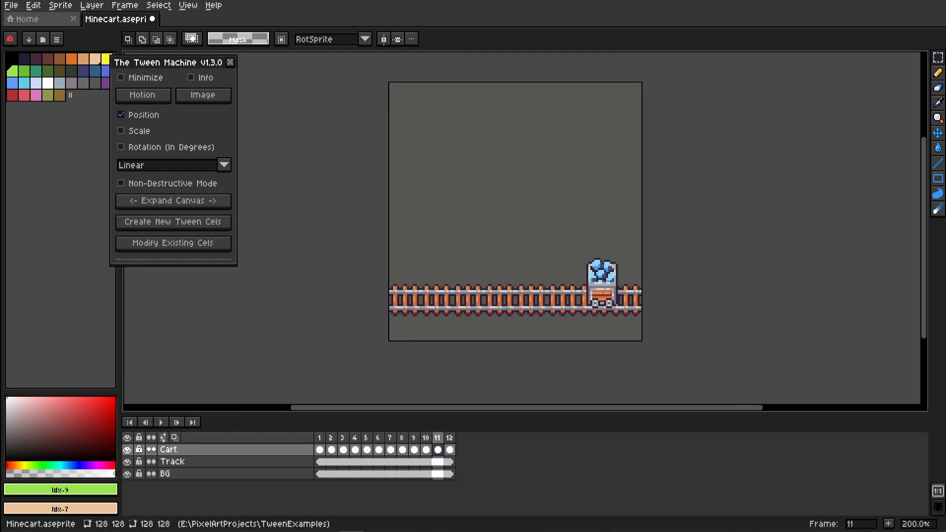
# - Delete the tweened cart cels from frames 2 to 12 of the Cart layer
pyautogui.moveTo(414, 348); pyautogui.dragTo(466, 325)
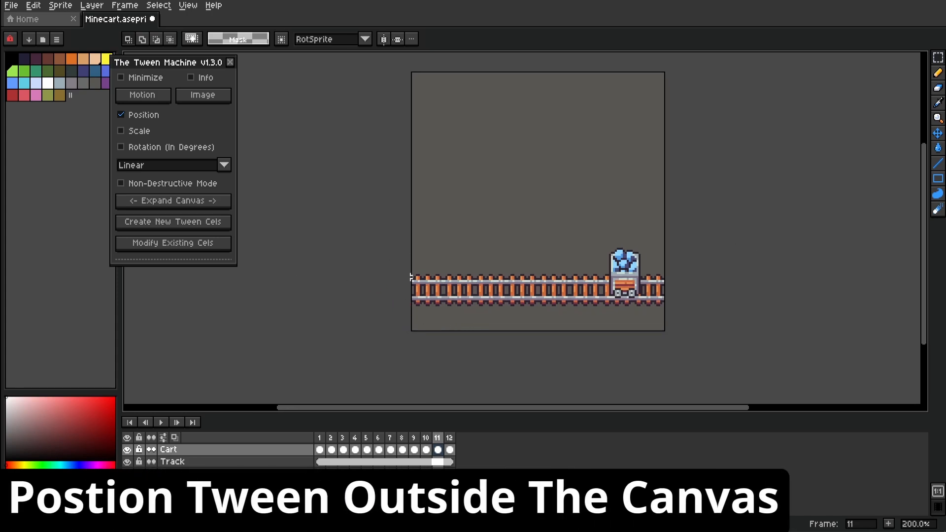
pyautogui.moveTo(560, 294); pyautogui.dragTo(533, 293)
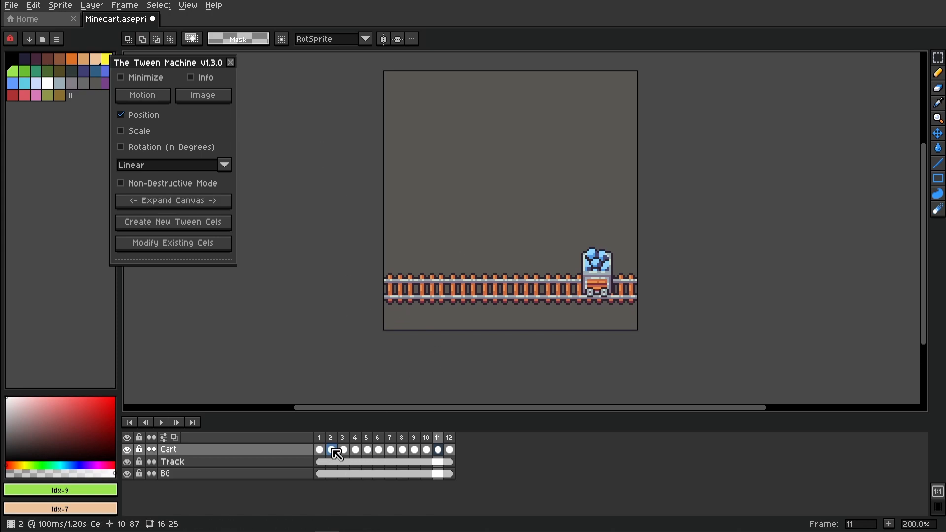
pyautogui.moveTo(337, 450); pyautogui.dragTo(451, 452)
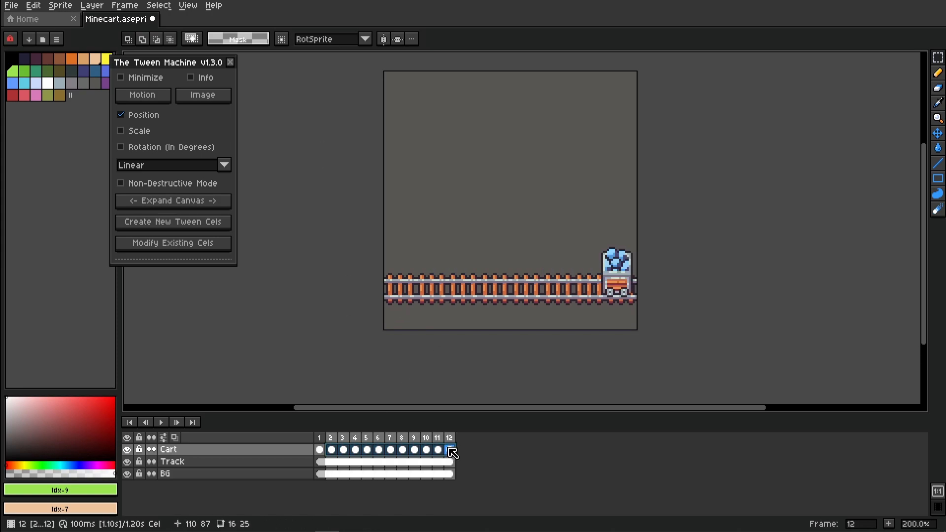
pyautogui.press('Delete')
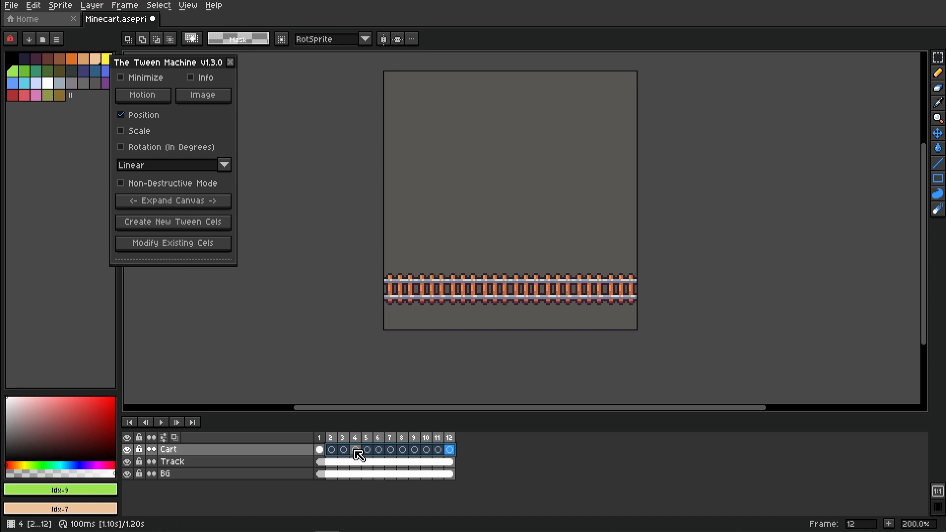
# - Expand the canvas with The Tween Machine while the Cart layer's frame 1 is active
pyautogui.click(318, 453)
pyautogui.moveTo(462, 345); pyautogui.dragTo(418, 298)
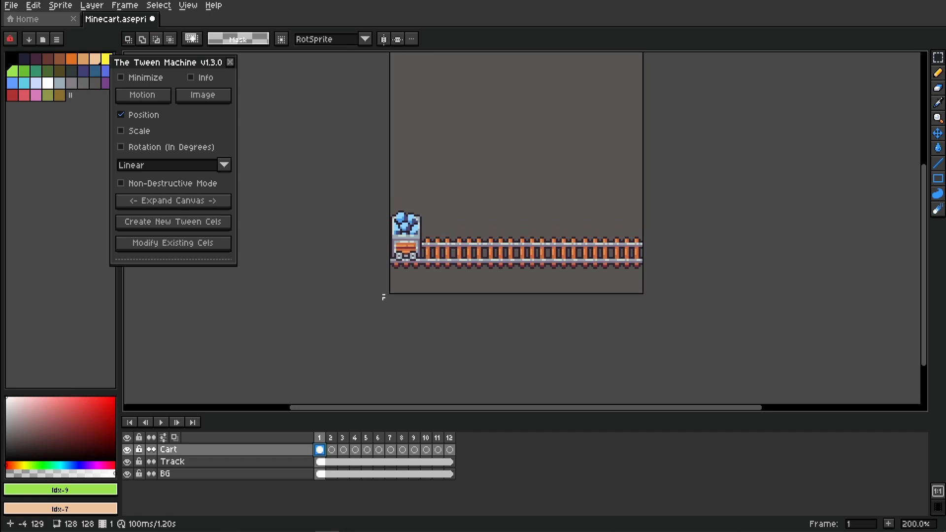
pyautogui.click(198, 206)
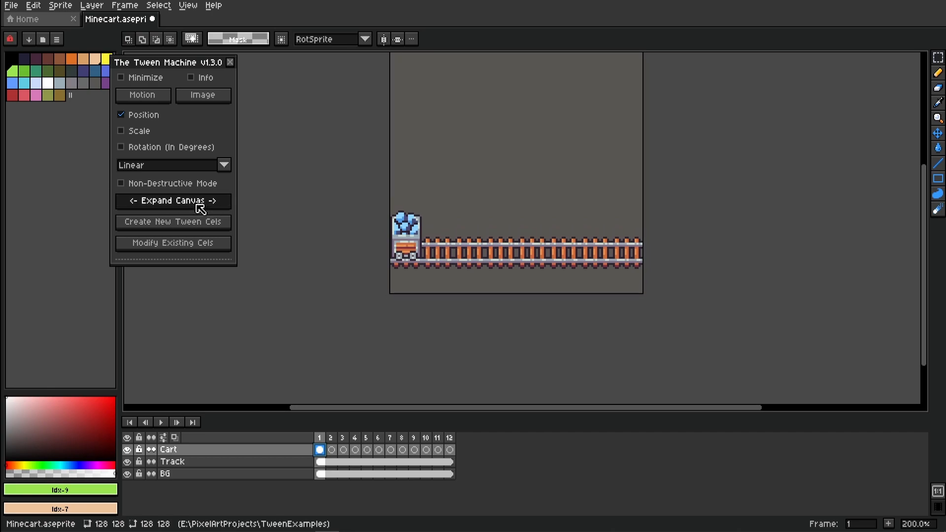
pyautogui.scroll(2, 498, 256)
pyautogui.moveTo(538, 245); pyautogui.dragTo(501, 310)
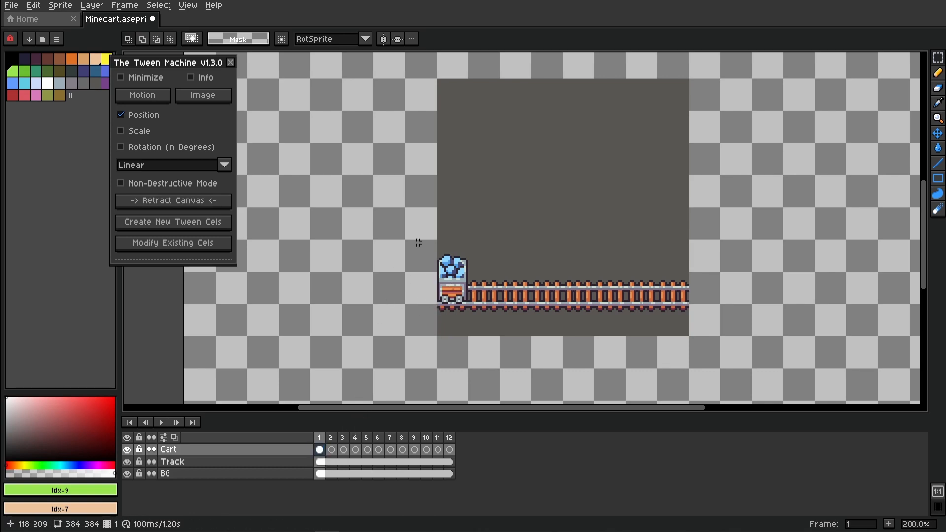
# - Move the cart in frame 1 to 80, 215 and paste a copy into frame 12 at 288, 215, beyond both track ends
pyautogui.keyDown('ctrl'); pyautogui.click(320, 453); pyautogui.keyUp('ctrl')
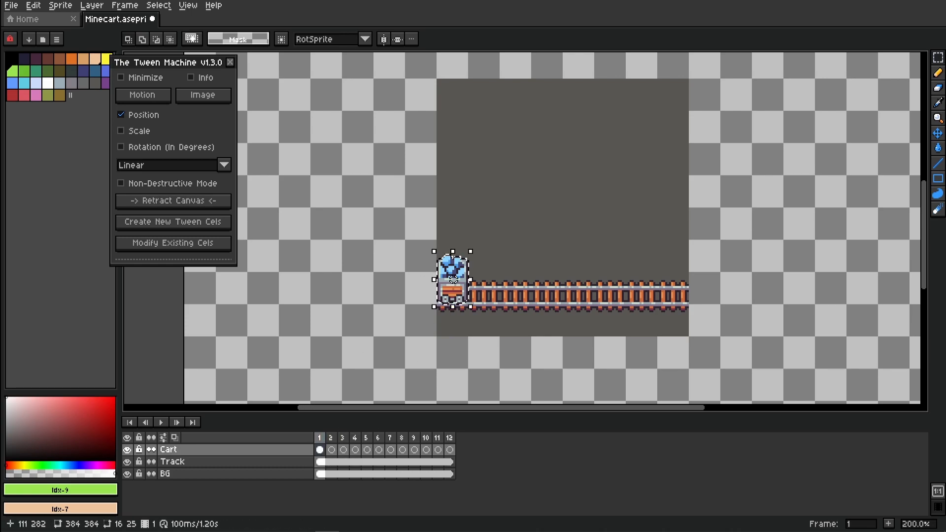
pyautogui.moveTo(466, 294); pyautogui.dragTo(372, 306)
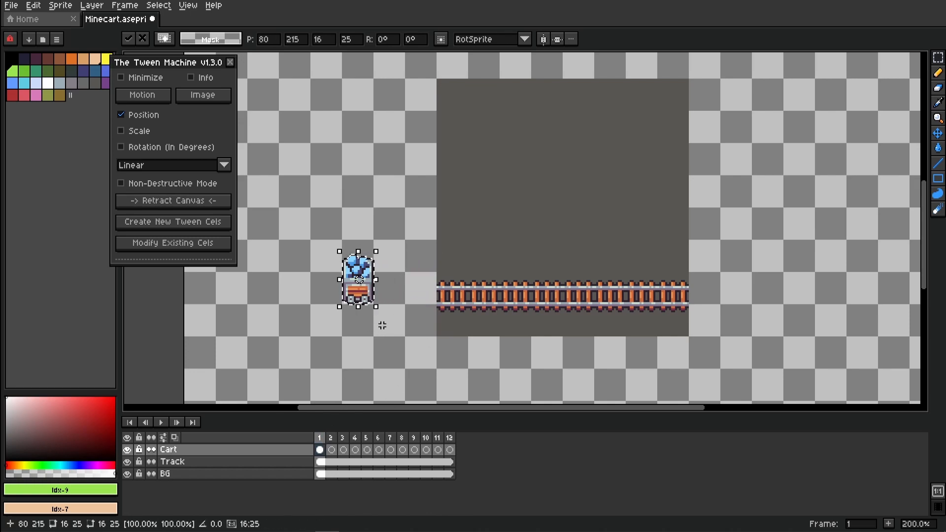
pyautogui.click(450, 450)
pyautogui.hotkey('ctrl', 'v')
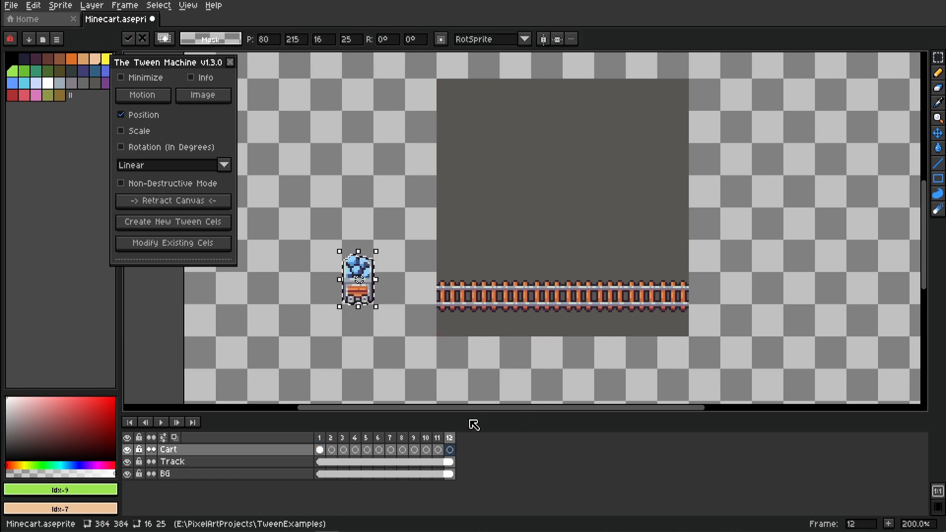
pyautogui.click(446, 461)
pyautogui.click(449, 450)
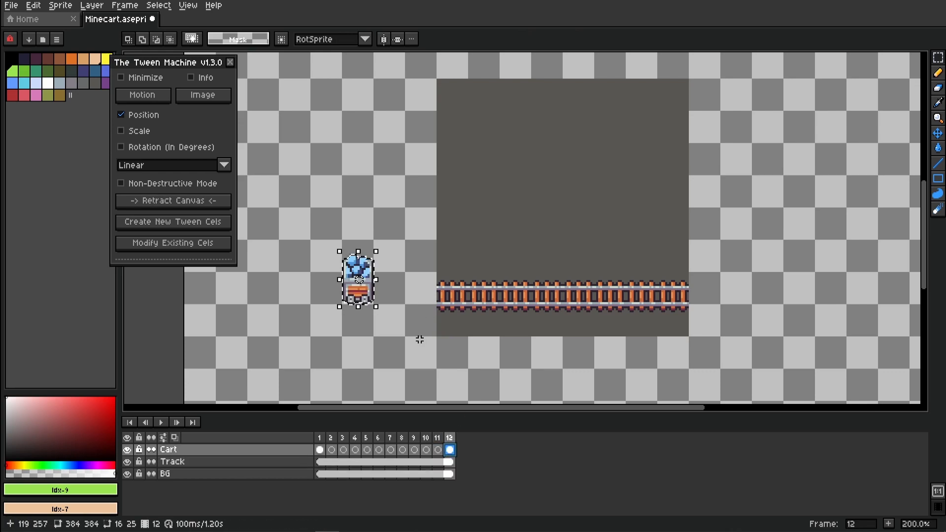
pyautogui.moveTo(362, 285); pyautogui.dragTo(776, 304)
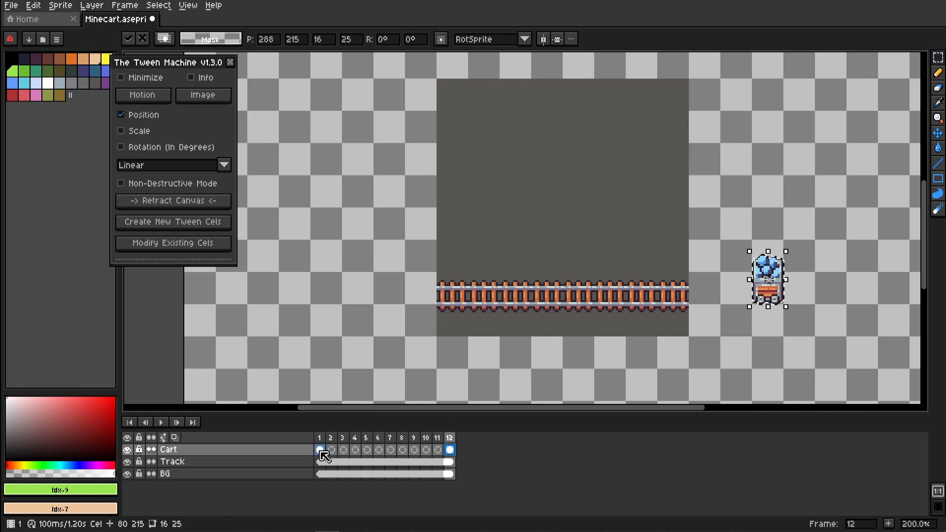
# - Create new Linear Position tween cels across frames 1 to 12 of the Cart layer and scrub through the frames
pyautogui.moveTo(321, 450); pyautogui.dragTo(450, 449)
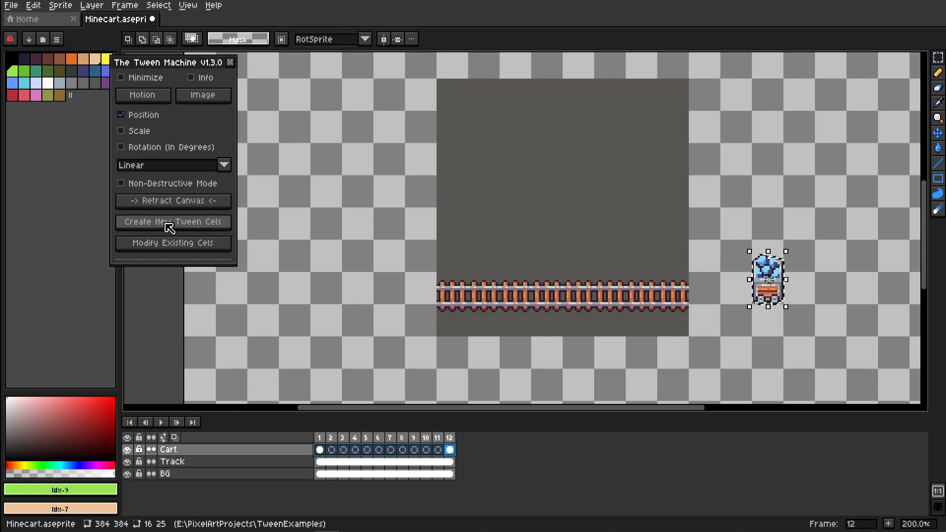
pyautogui.click(204, 228)
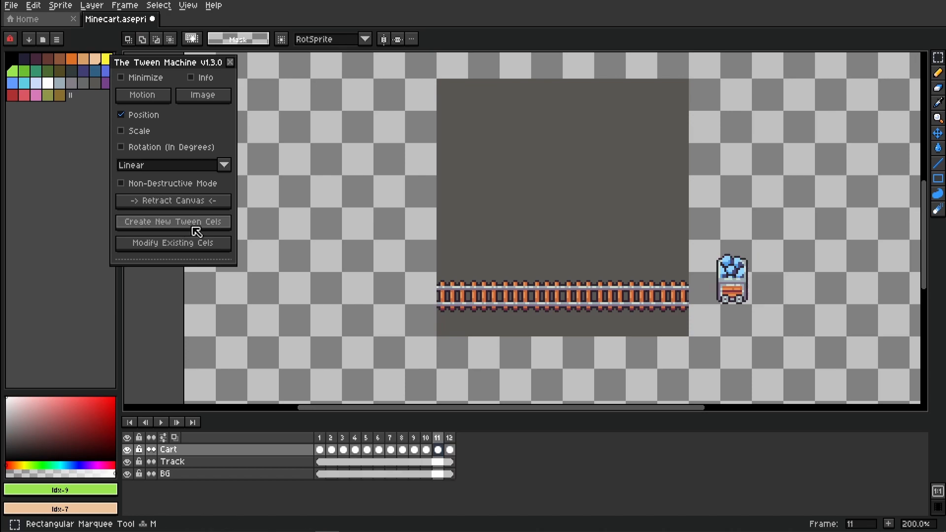
pyautogui.moveTo(320, 440); pyautogui.dragTo(292, 441)
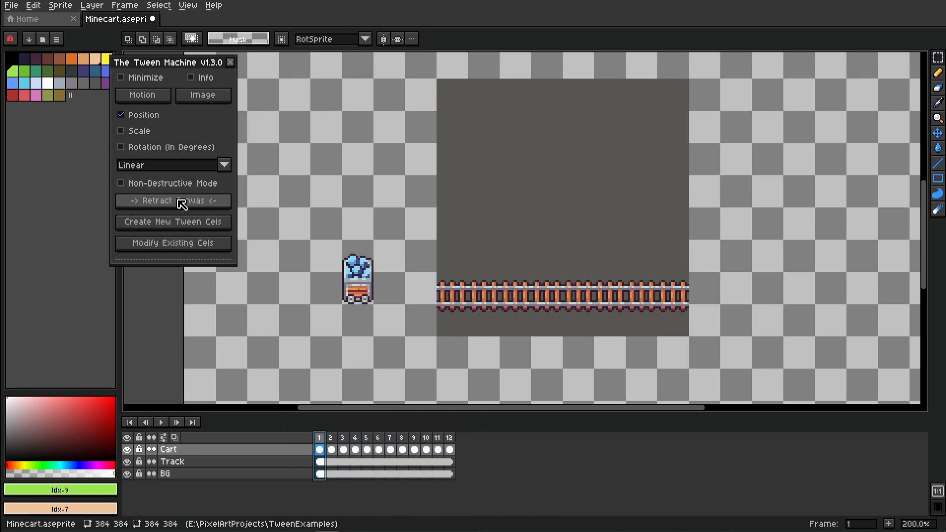
# - Retract the expanded canvas and play the cart animation from frame 1, stopping playback after watching it
pyautogui.click(212, 206)
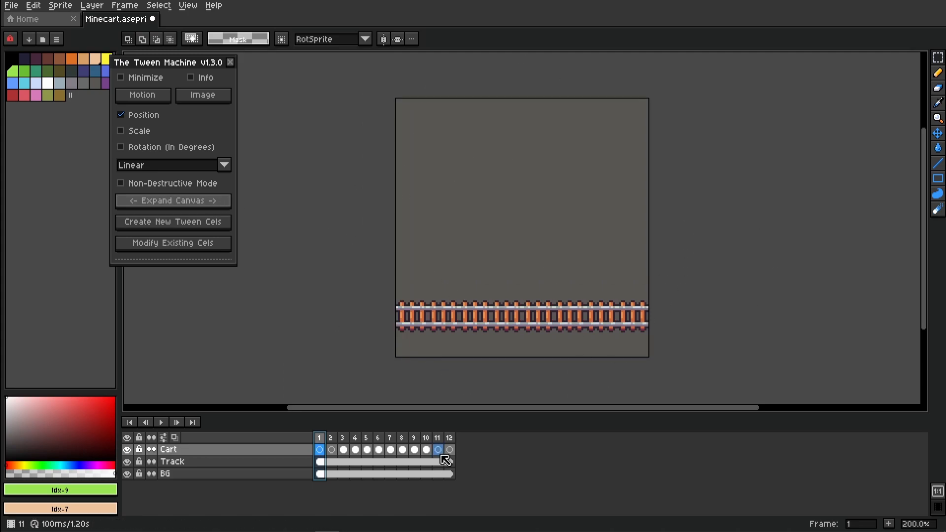
pyautogui.moveTo(325, 441); pyautogui.dragTo(315, 461)
pyautogui.click(164, 422)
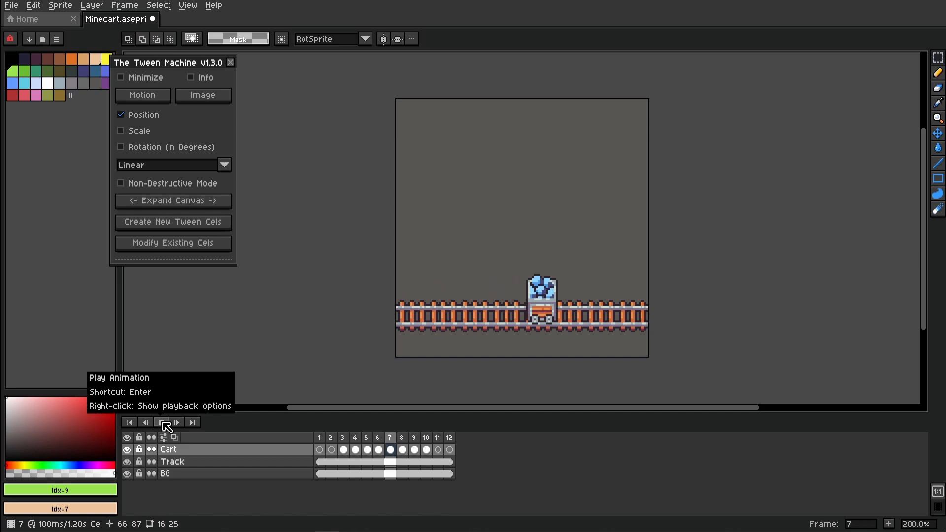
pyautogui.click(164, 423)
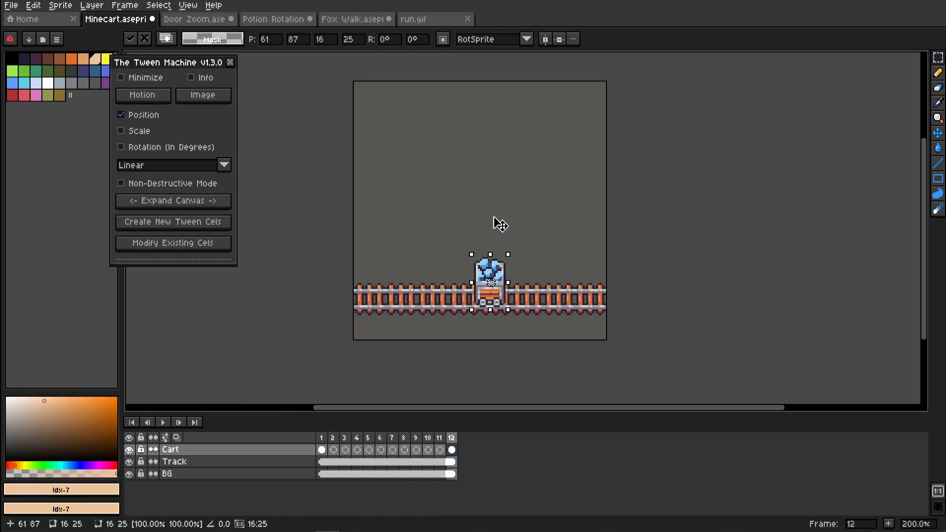
# - Move the cart in frame 12 up to 101, 9 and create new Linear Position tween cels across frames 1 to 12
pyautogui.moveTo(501, 296); pyautogui.dragTo(581, 150)
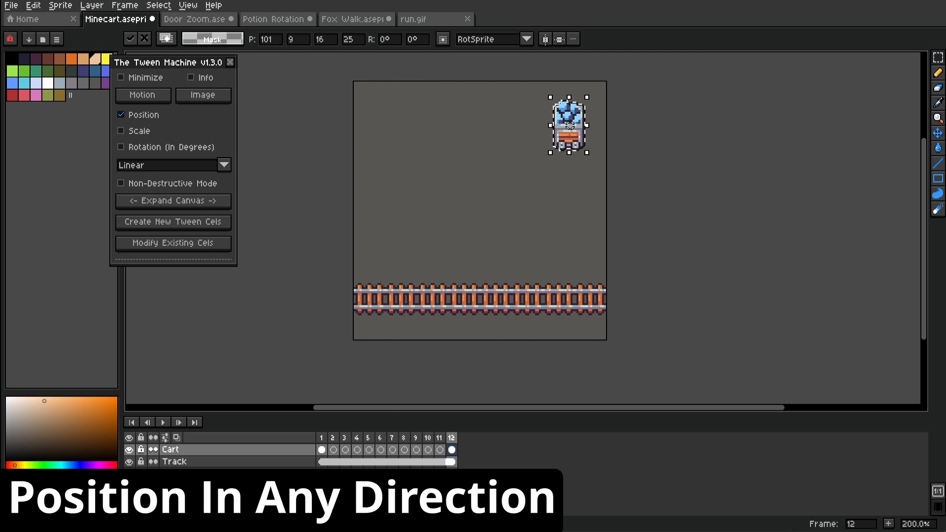
pyautogui.click(322, 449)
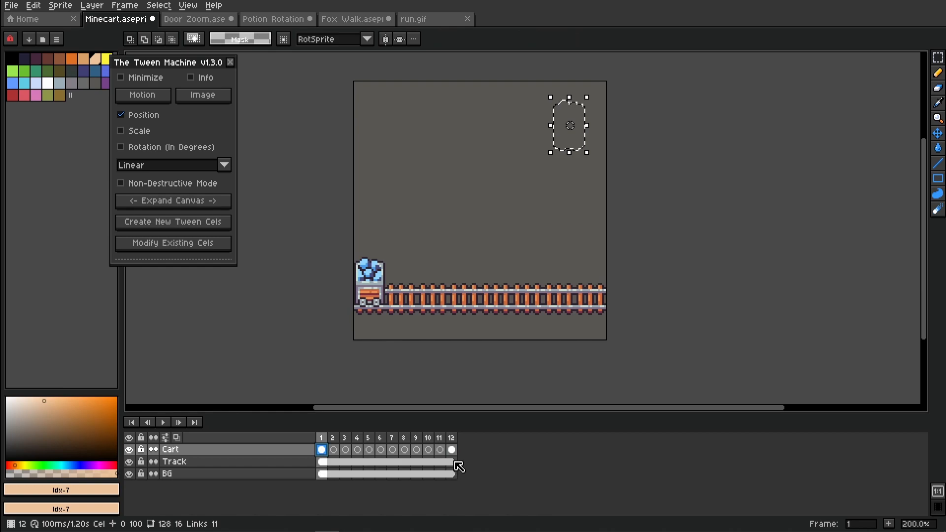
pyautogui.keyDown('shift'); pyautogui.click(452, 452); pyautogui.keyUp('shift')
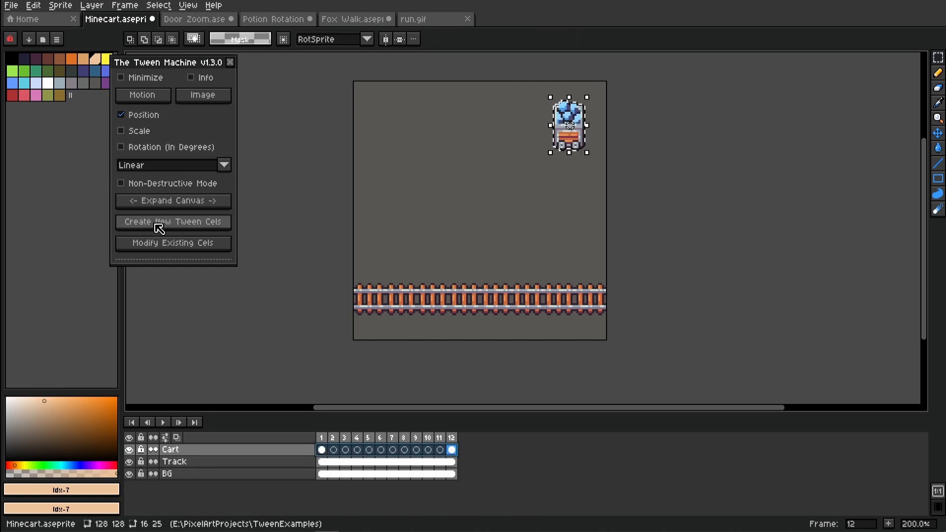
pyautogui.click(190, 225)
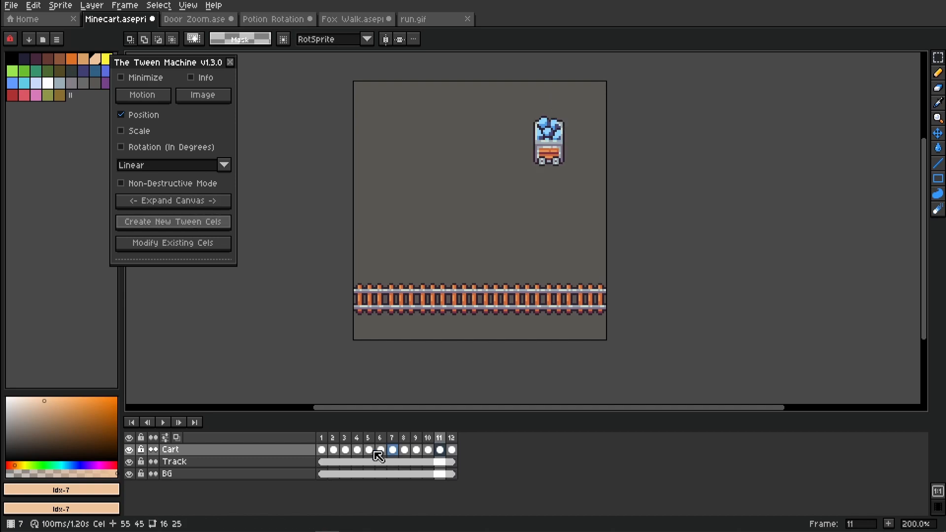
pyautogui.moveTo(322, 438)
pyautogui.mouseDown()
pyautogui.moveTo(454, 443)
pyautogui.moveTo(302, 443)
pyautogui.moveTo(416, 447)
pyautogui.moveTo(321, 443)
pyautogui.mouseUp()
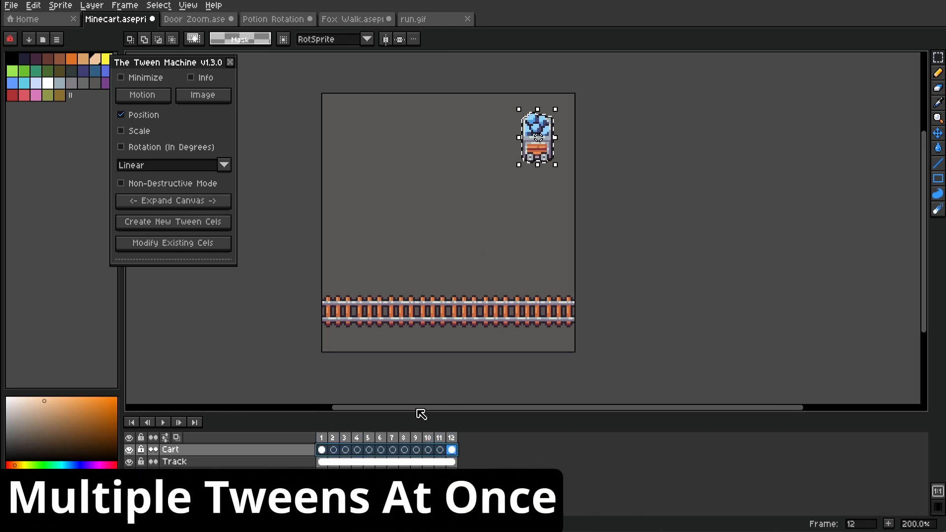
# - Paste a copy of frame 1's cart into frame 6 of the Cart layer and move it up to 11, 31
pyautogui.click(380, 450)
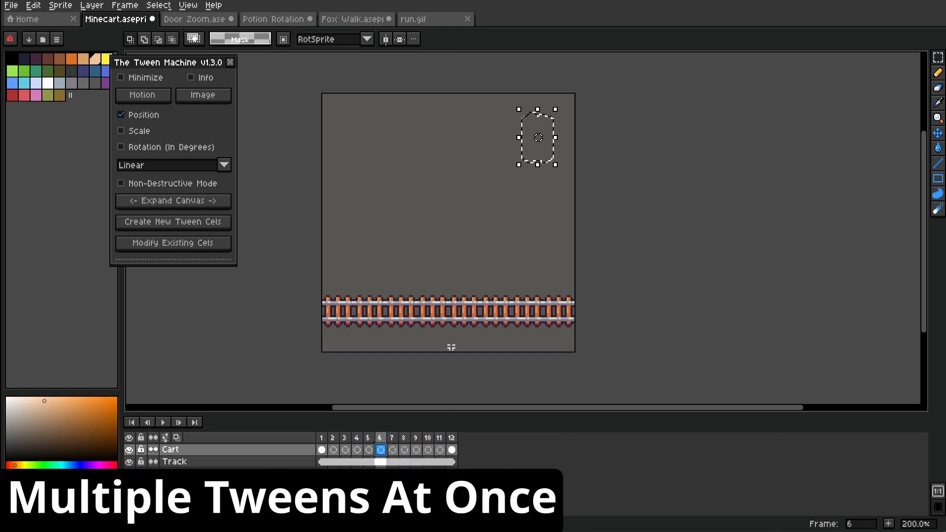
pyautogui.moveTo(483, 307); pyautogui.dragTo(504, 294)
pyautogui.click(321, 449)
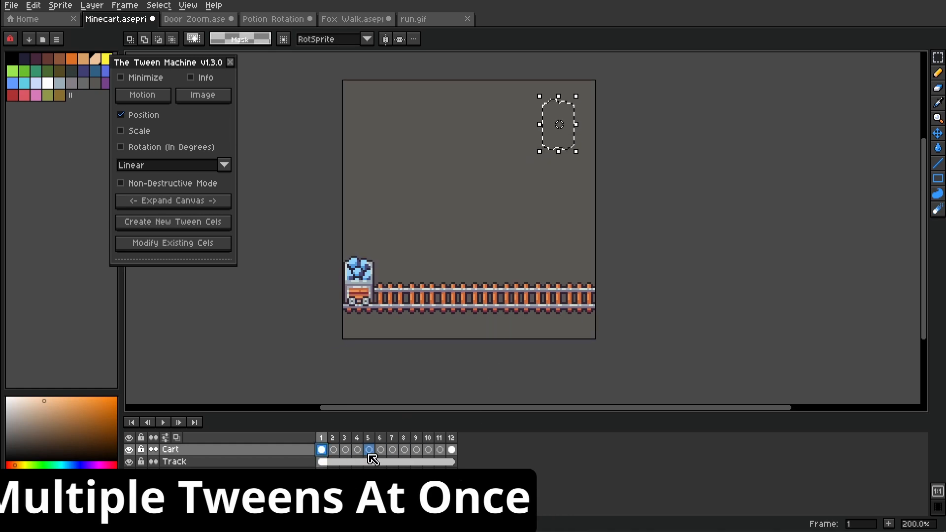
pyautogui.click(369, 450)
pyautogui.click(381, 451)
pyautogui.hotkey('ctrl', 'v')
pyautogui.moveTo(447, 340); pyautogui.dragTo(468, 346)
pyautogui.moveTo(394, 341); pyautogui.dragTo(343, 308)
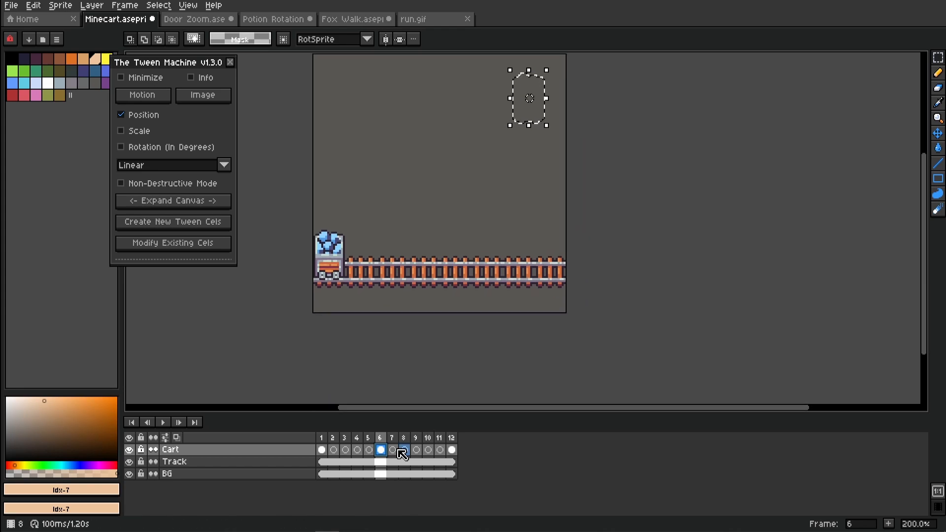
pyautogui.click(353, 348)
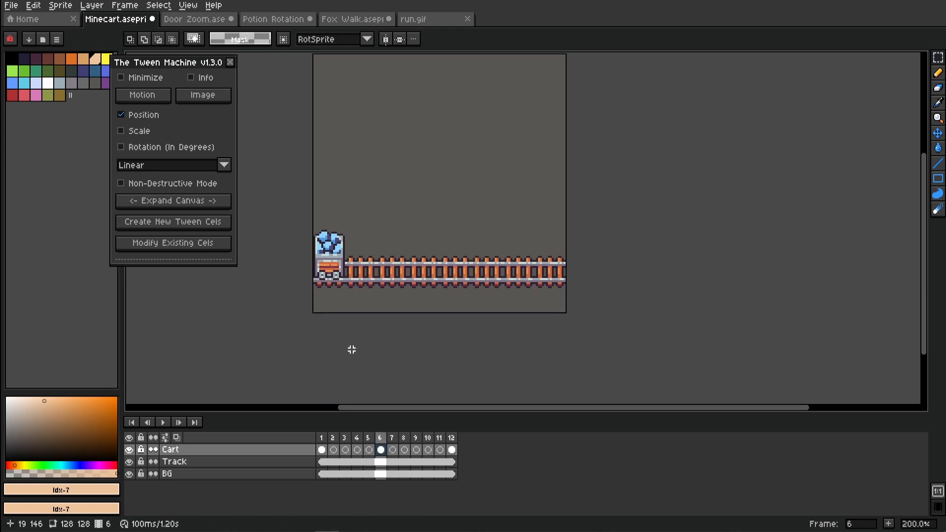
pyautogui.moveTo(337, 278); pyautogui.dragTo(353, 141)
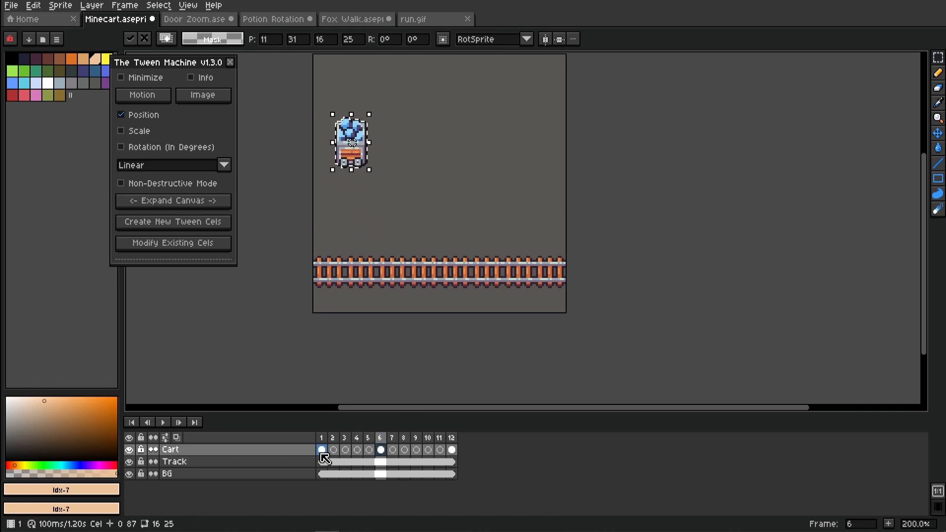
# - Create new Linear Position tween cels across frames 1 to 12, using the carts in frames 1, 6 and 12 as keyframes
pyautogui.click(321, 451)
pyautogui.click(381, 450)
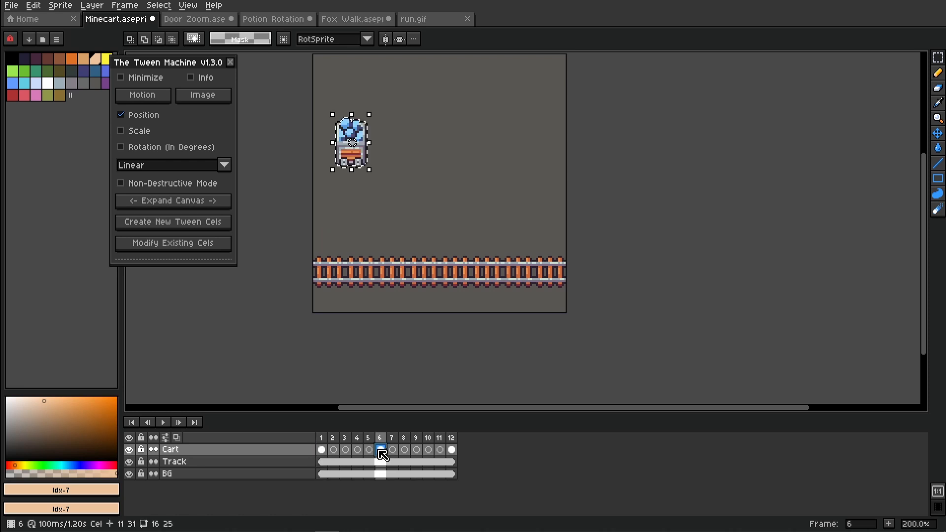
pyautogui.click(439, 450)
pyautogui.click(452, 449)
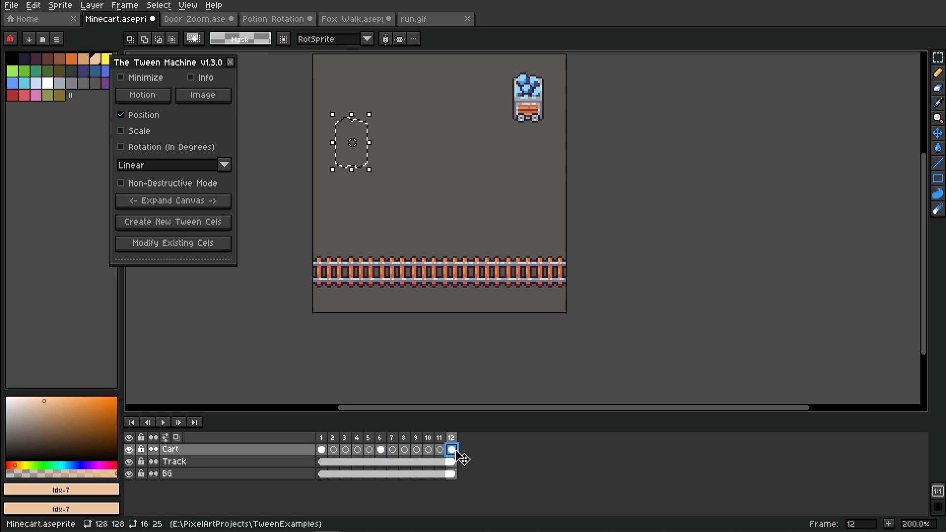
pyautogui.click(416, 450)
pyautogui.moveTo(325, 450); pyautogui.dragTo(456, 449)
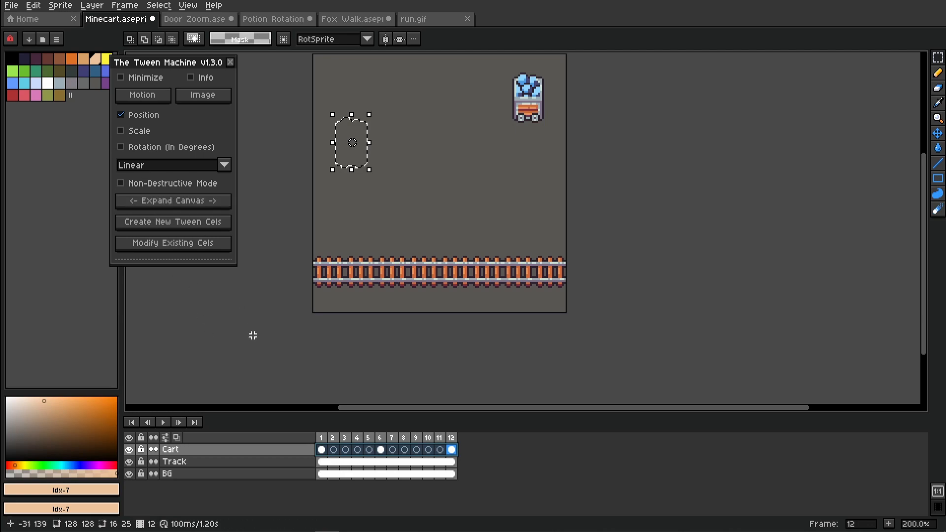
pyautogui.click(181, 225)
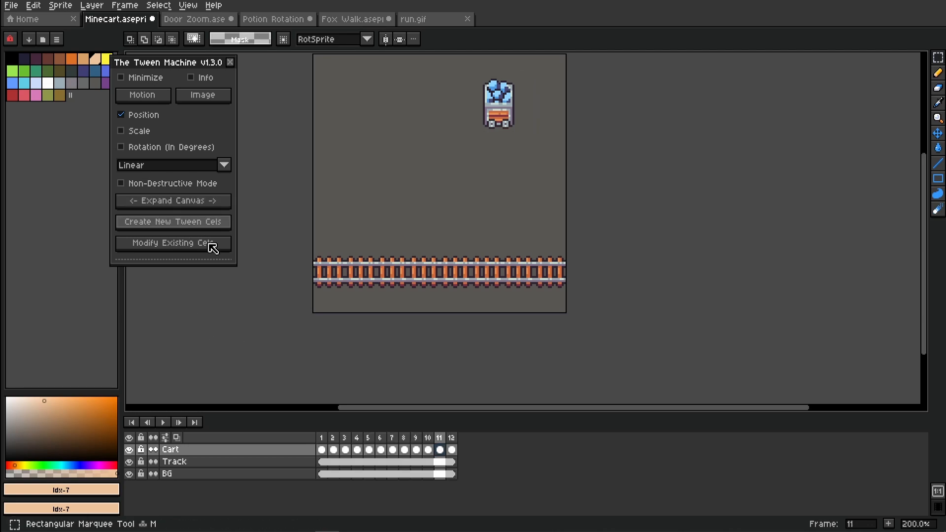
# - Scrub through the three-keyframe cart tween from frame 1 and undo the creation of its tween cels
pyautogui.click(323, 438)
pyautogui.moveTo(327, 442)
pyautogui.mouseDown()
pyautogui.moveTo(477, 438)
pyautogui.moveTo(323, 451)
pyautogui.moveTo(469, 453)
pyautogui.moveTo(321, 453)
pyautogui.mouseUp()
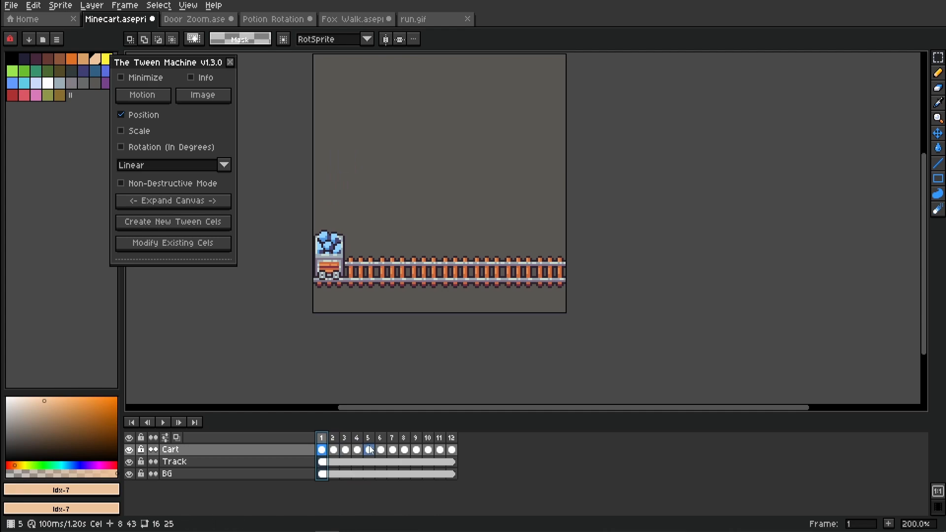
pyautogui.hotkey('ctrl', 'z')
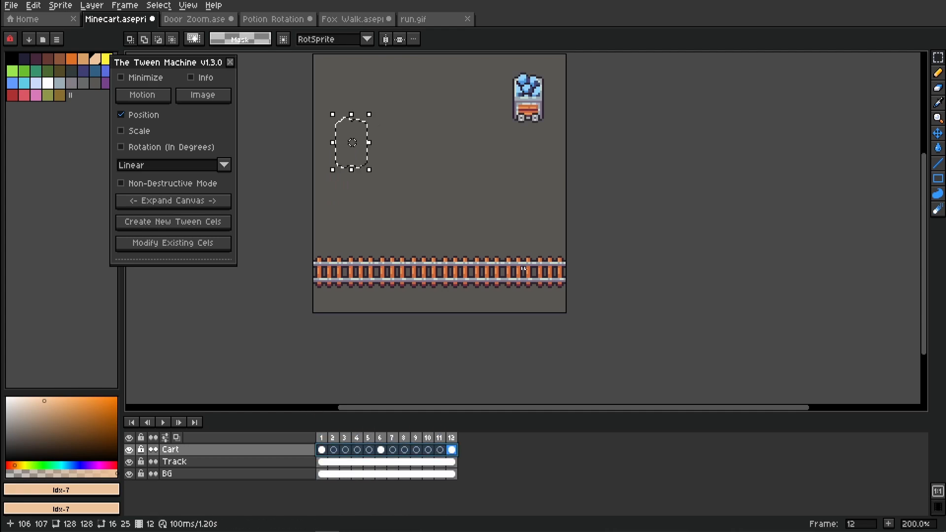
pyautogui.hotkey('ctrl', 'z')
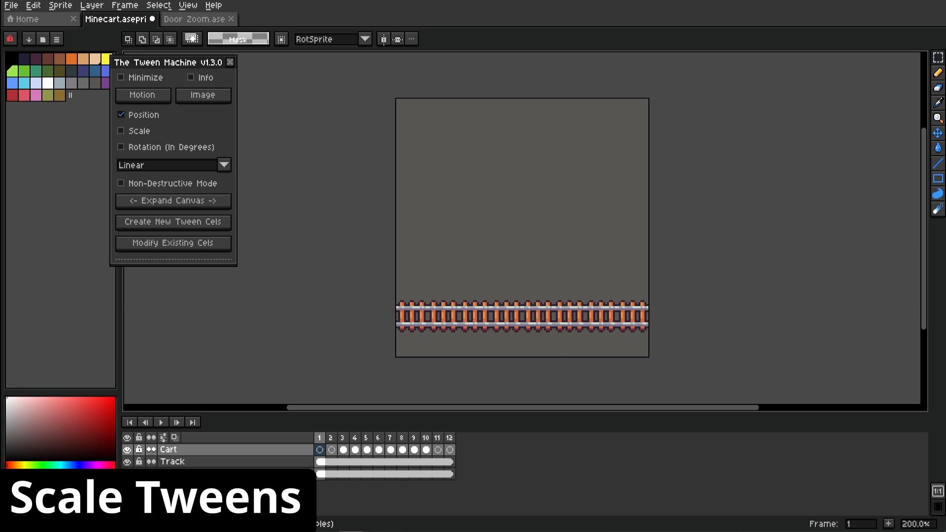
# - Turn off Position tweening, switch to the Door Zoom.aseprite sprite, and review the Door layer's frames 1 to 15
pyautogui.click(142, 117)
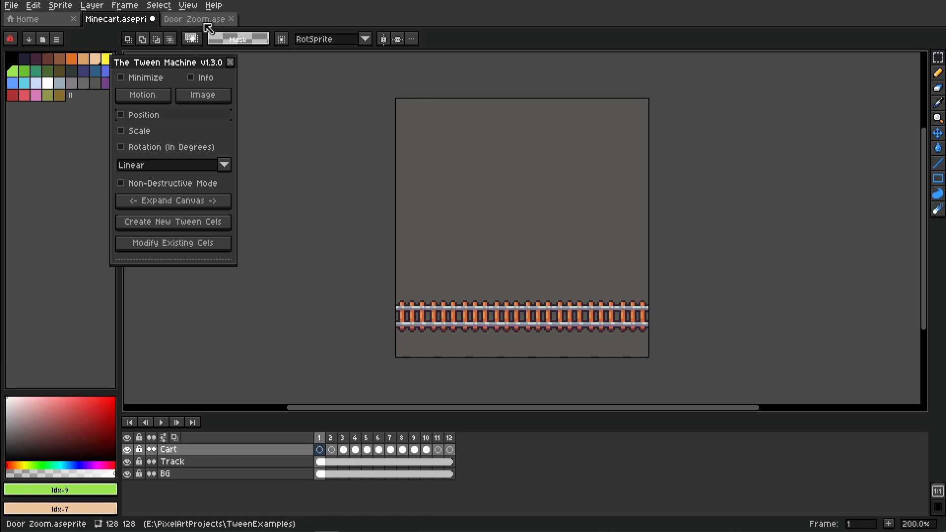
pyautogui.click(197, 19)
pyautogui.moveTo(424, 269); pyautogui.dragTo(372, 274)
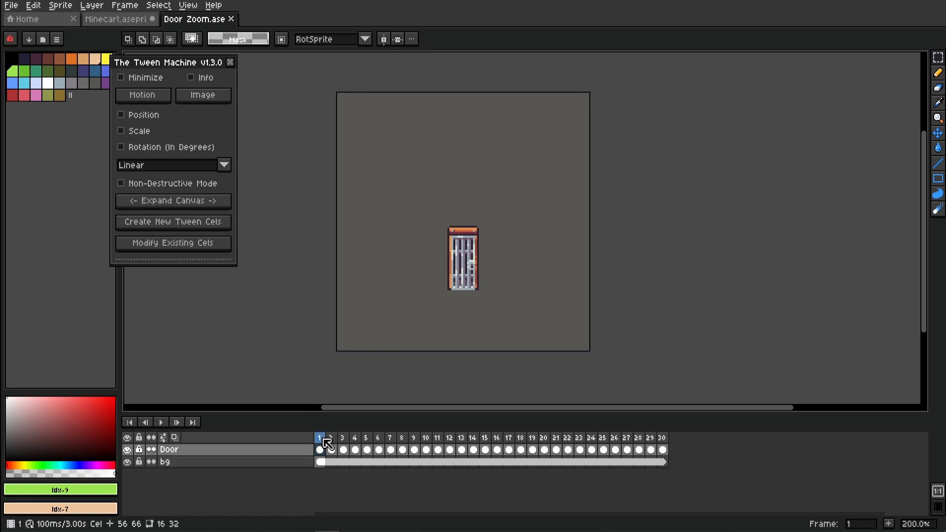
pyautogui.moveTo(326, 443)
pyautogui.mouseDown()
pyautogui.moveTo(699, 470)
pyautogui.moveTo(506, 454)
pyautogui.moveTo(632, 454)
pyautogui.moveTo(655, 455)
pyautogui.moveTo(319, 450)
pyautogui.mouseUp()
pyautogui.click(485, 451)
# - Delete the Door layer's cels in frames 16 to 30
pyautogui.click(497, 459)
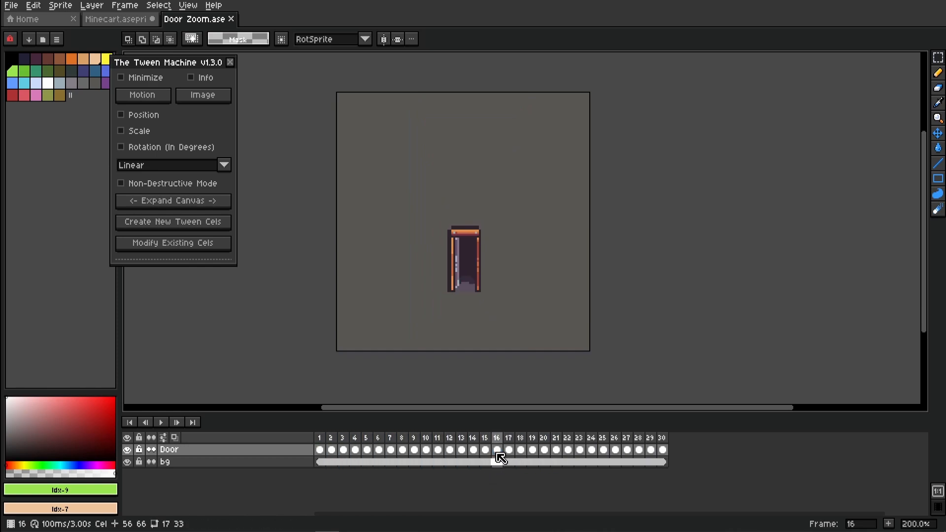
pyautogui.moveTo(508, 454); pyautogui.dragTo(668, 455)
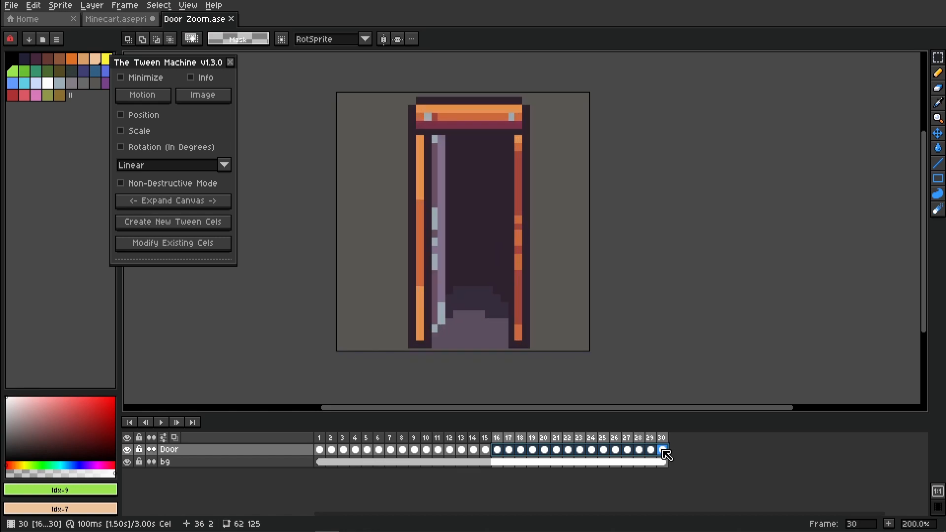
pyautogui.press('Delete')
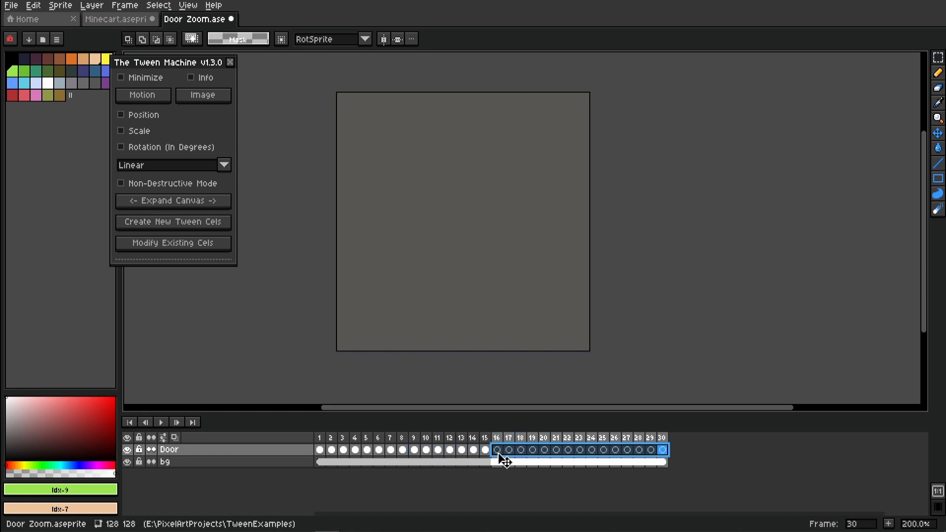
# - Paste a copy of the open door from frame 15 into frame 30 of the Door layer
pyautogui.click(498, 453)
pyautogui.click(485, 450)
pyautogui.moveTo(443, 275); pyautogui.dragTo(426, 254)
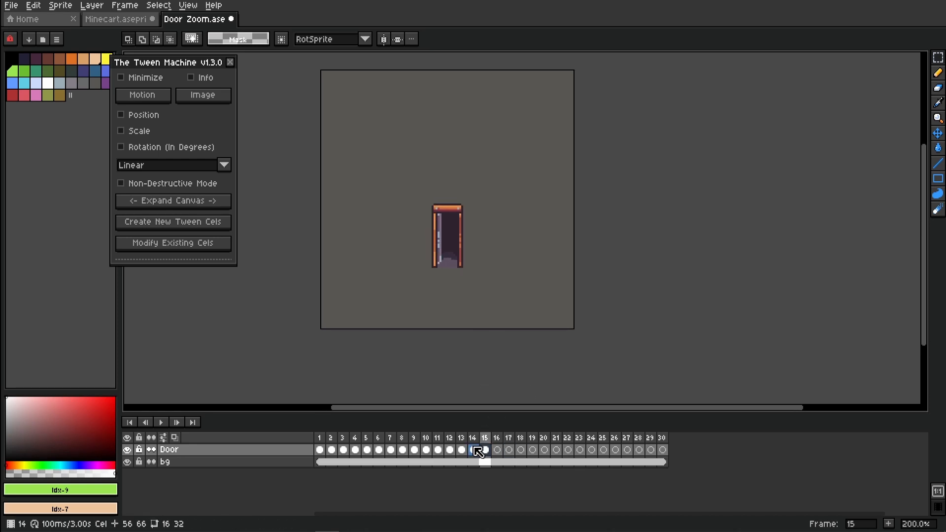
pyautogui.click(665, 450)
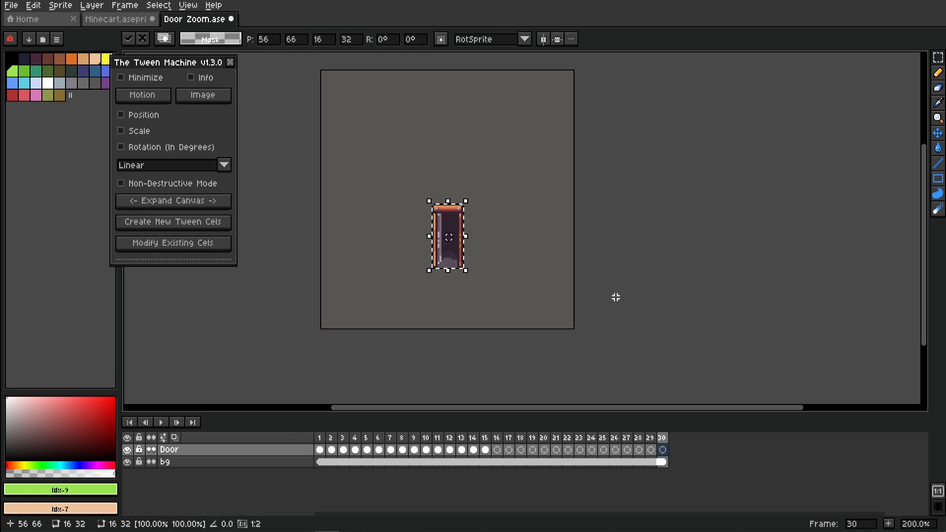
# - Enlarge the pasted door in frame 30 to about 55 by 110 pixels and reposition it within the canvas
pyautogui.click(627, 450)
pyautogui.click(665, 451)
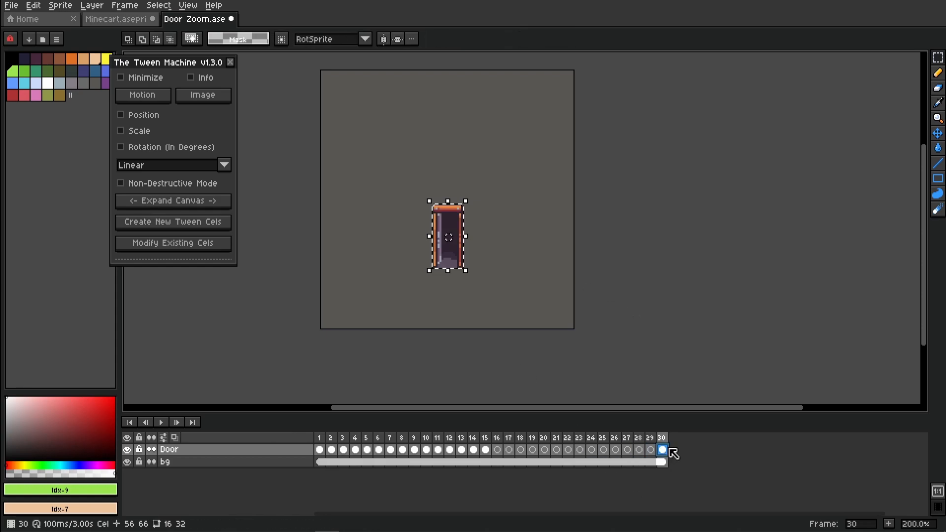
pyautogui.click(466, 270)
pyautogui.moveTo(470, 280); pyautogui.dragTo(547, 376)
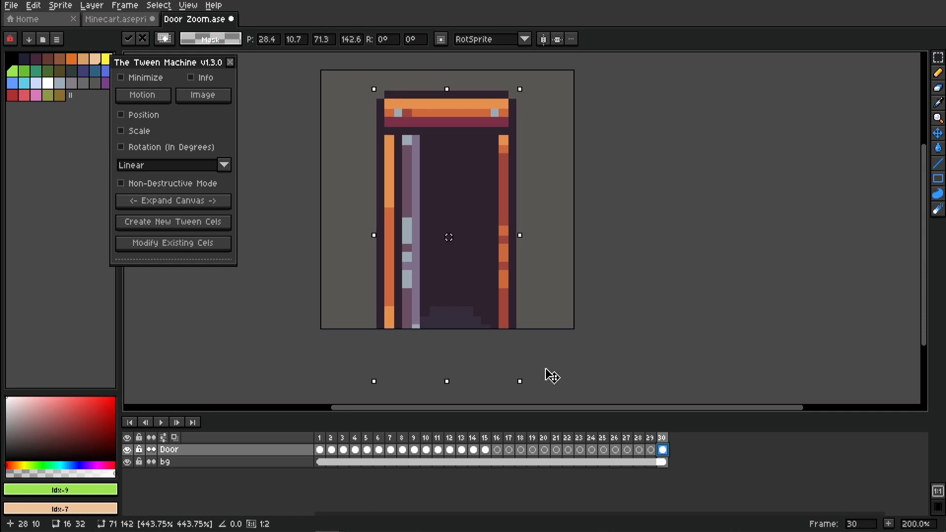
pyautogui.moveTo(486, 325); pyautogui.dragTo(493, 305)
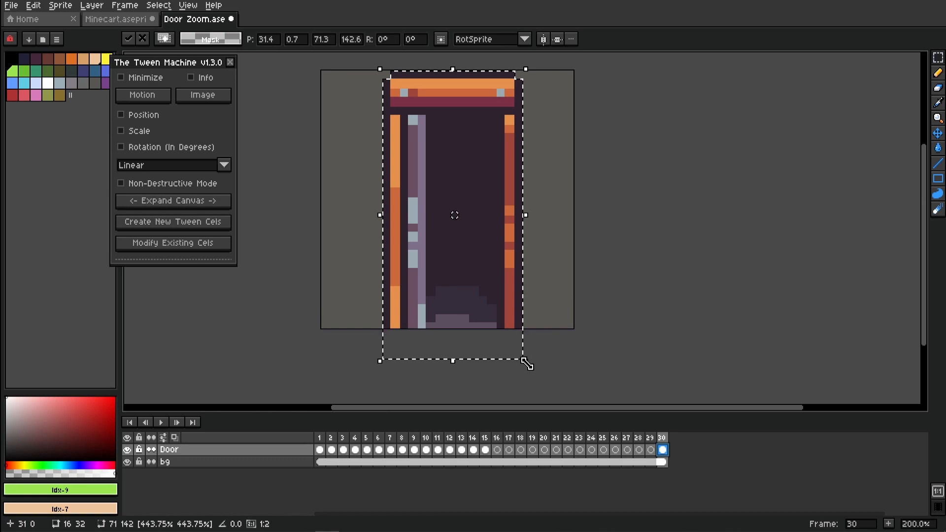
pyautogui.press('Return')
pyautogui.moveTo(527, 363); pyautogui.dragTo(511, 335)
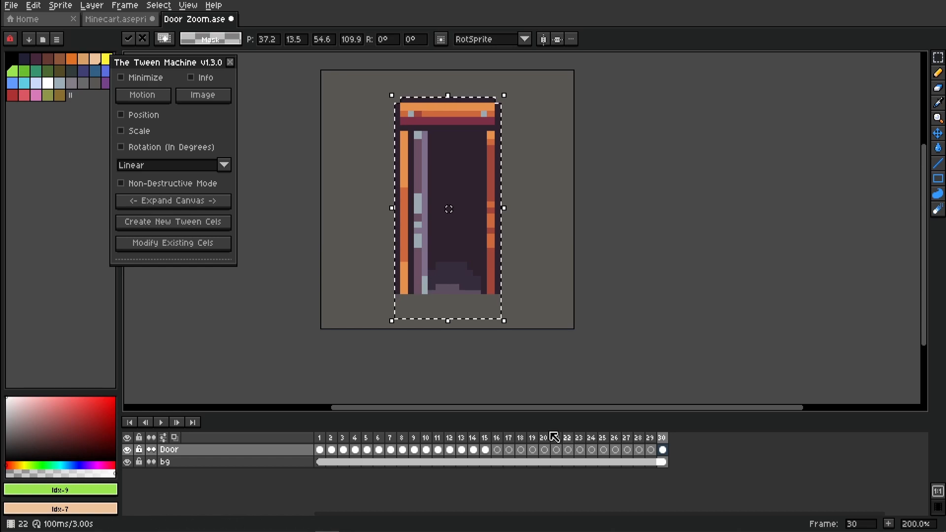
# - Turn on Scale tweening and create linear tween cels for the Door layer across frames 15 to 30
pyautogui.click(484, 449)
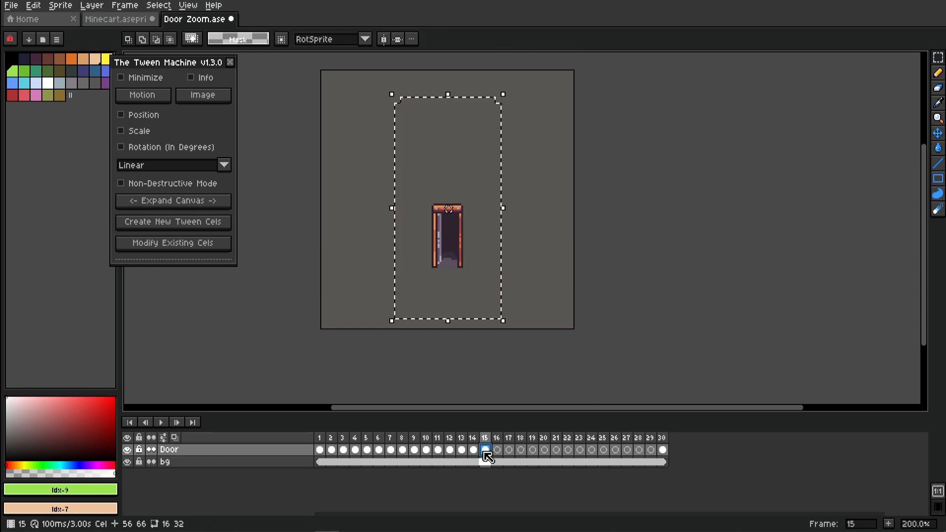
pyautogui.click(663, 449)
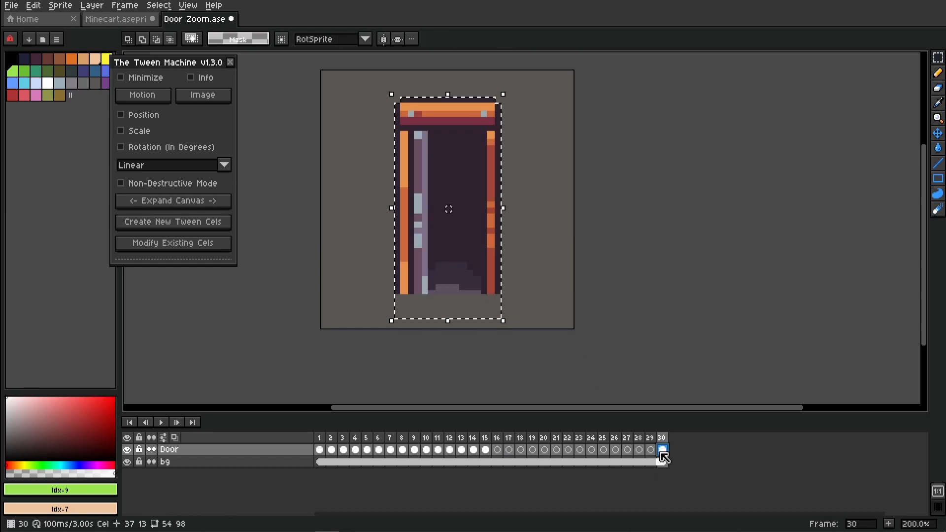
pyautogui.click(497, 450)
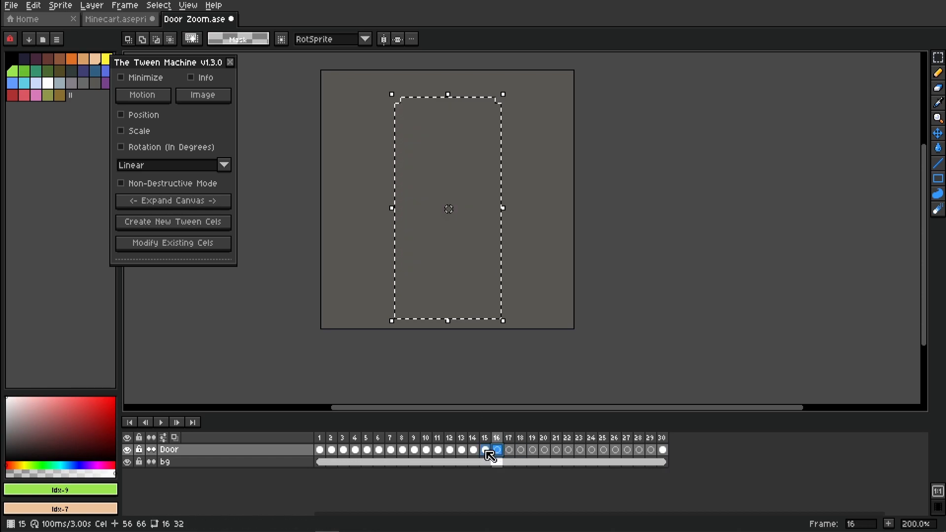
pyautogui.moveTo(489, 455); pyautogui.dragTo(666, 454)
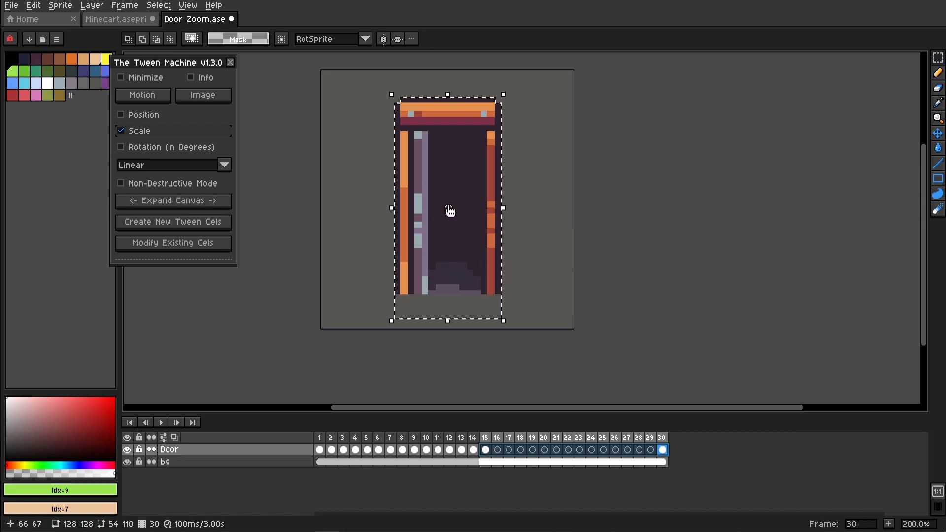
pyautogui.moveTo(457, 244); pyautogui.dragTo(507, 275)
pyautogui.hotkey('ctrl', 'z')
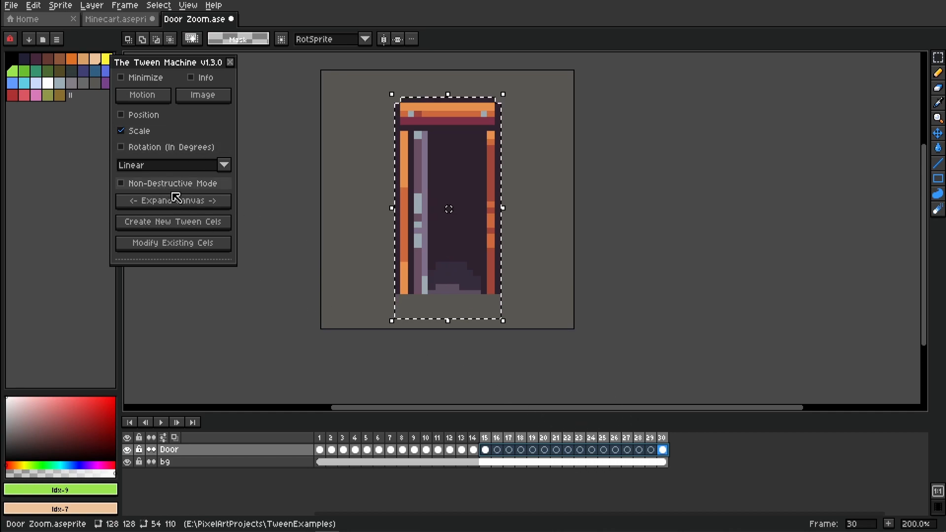
pyautogui.click(181, 229)
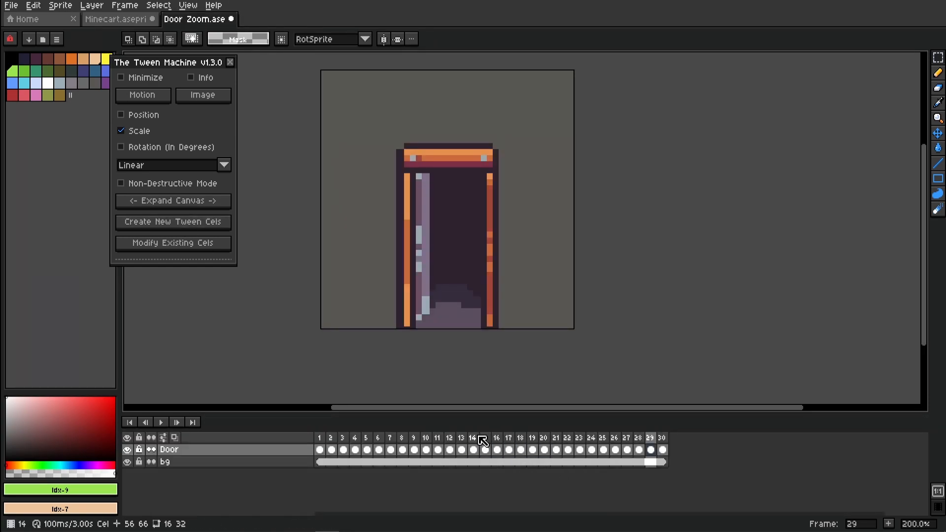
# - Check the scale-only door tween around frame 16 and undo the creation of its tween cels
pyautogui.click(497, 449)
pyautogui.moveTo(501, 447)
pyautogui.mouseDown()
pyautogui.moveTo(672, 454)
pyautogui.moveTo(496, 450)
pyautogui.mouseUp()
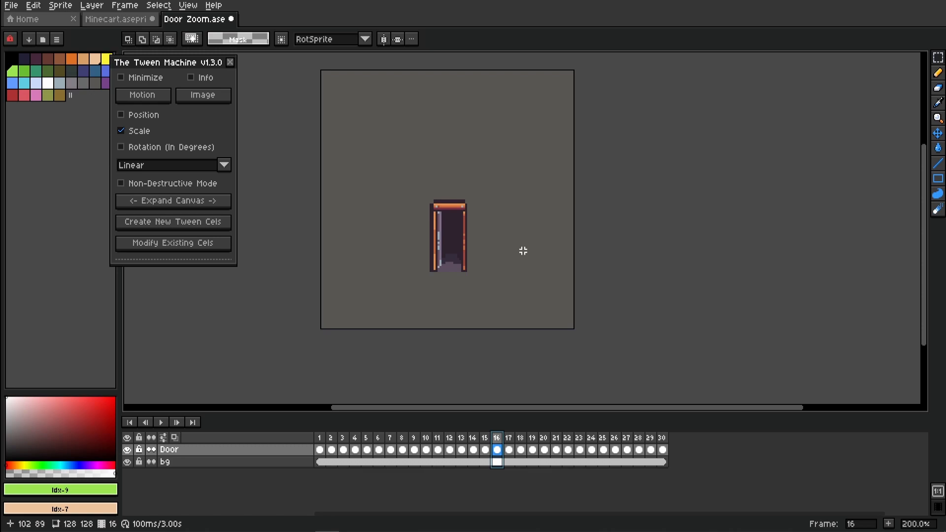
pyautogui.hotkey('ctrl', 'z')
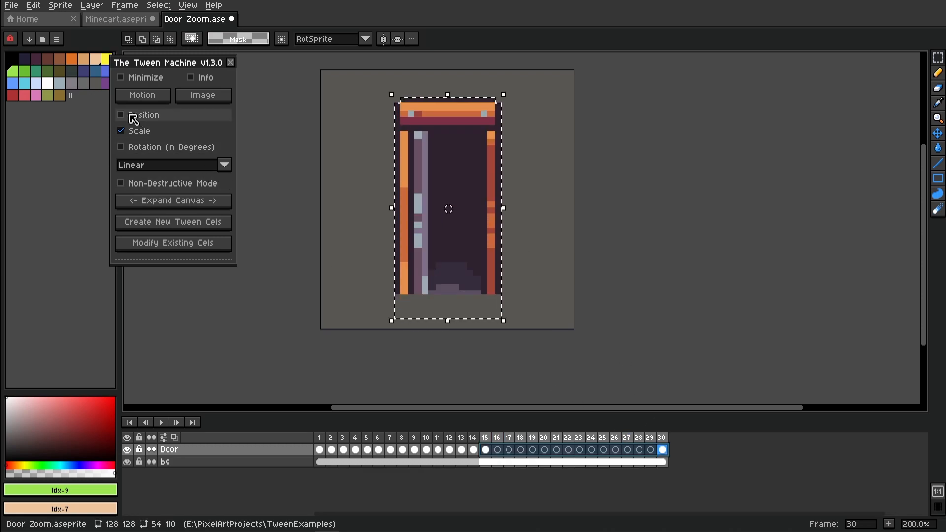
# - Turn on Position tweening alongside Scale, create new Door tween cels for frames 15 to 30, and scrub through them
pyautogui.click(147, 118)
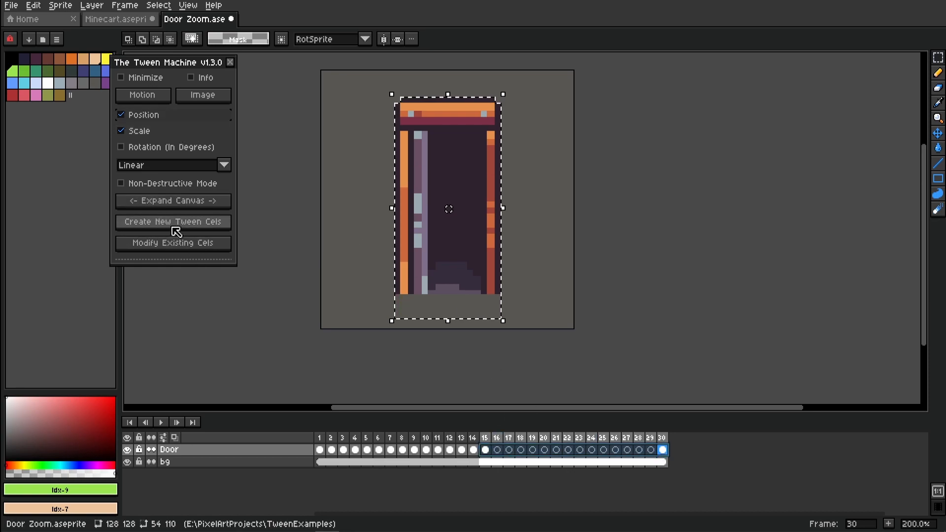
pyautogui.click(192, 226)
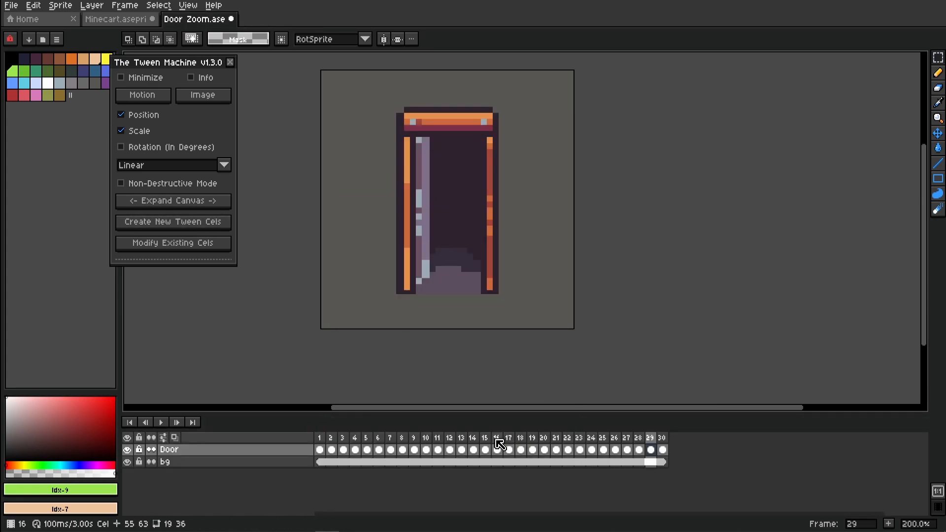
pyautogui.moveTo(497, 449); pyautogui.dragTo(640, 448)
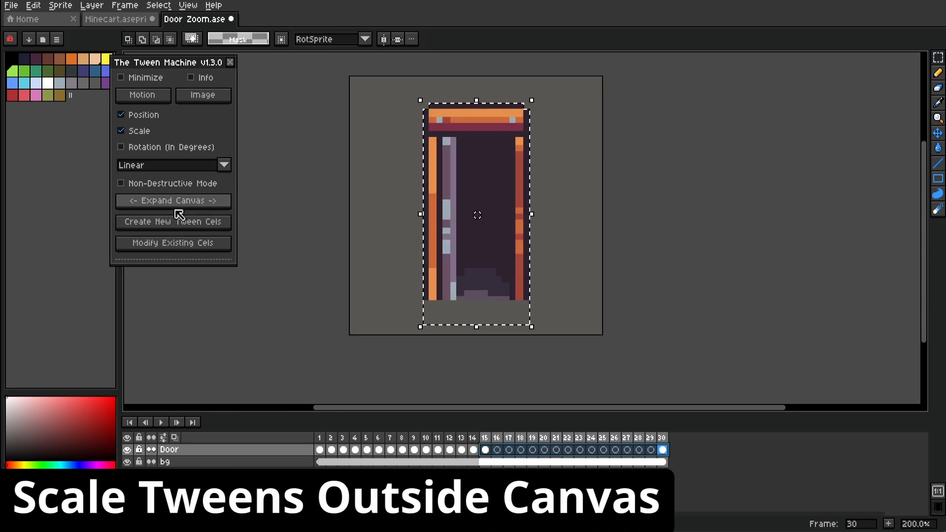
# - Expand the canvas with the Door layer's frames 15 to 30 selected
pyautogui.moveTo(314, 253); pyautogui.dragTo(272, 241)
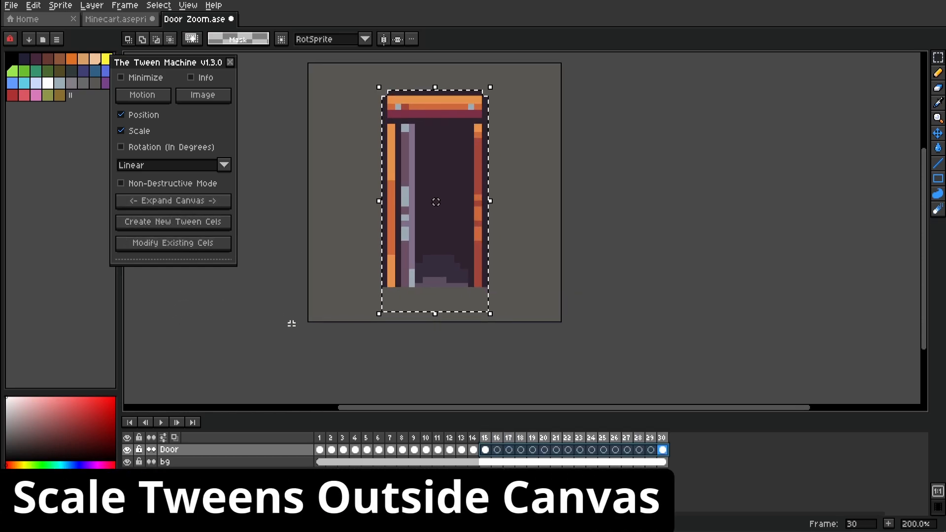
pyautogui.keyDown('shift'); pyautogui.click(482, 449); pyautogui.keyUp('shift')
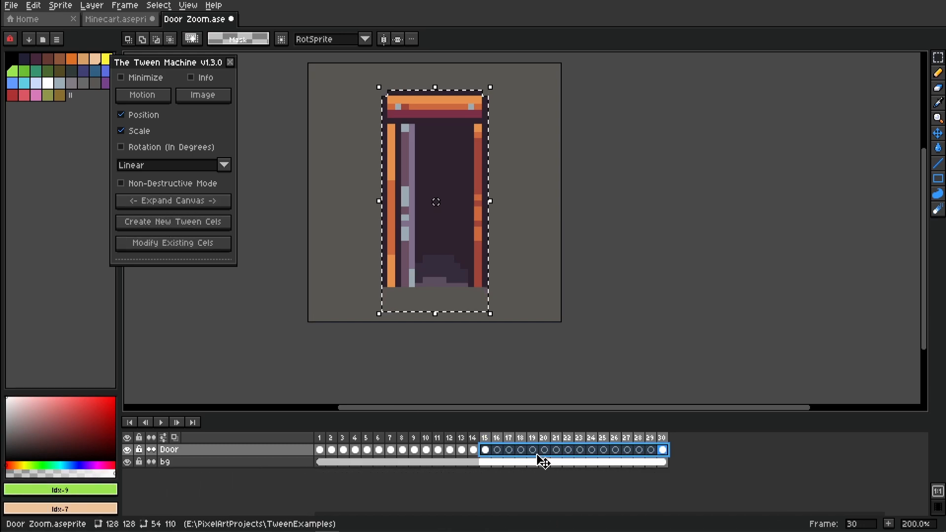
pyautogui.click(193, 201)
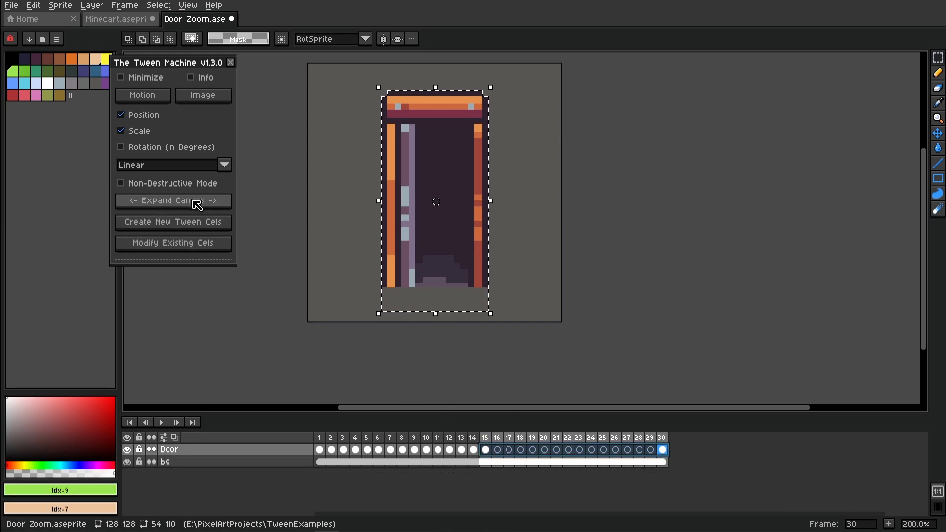
pyautogui.moveTo(446, 287); pyautogui.dragTo(421, 293)
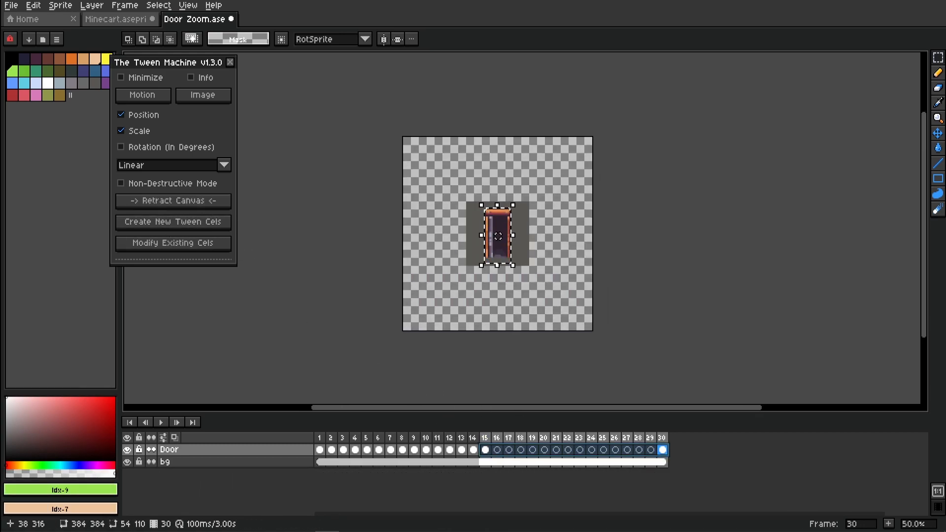
# - Scale the door in frame 30 to about 155 by 316 pixels and centre it over the original canvas area
pyautogui.click(663, 450)
pyautogui.scroll(3, 501, 276)
pyautogui.scroll(-3, 515, 269)
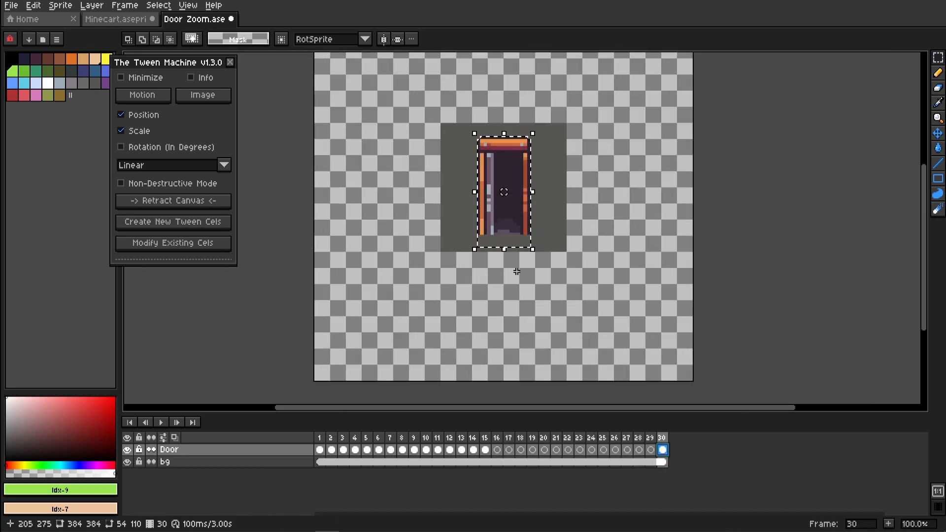
pyautogui.click(484, 450)
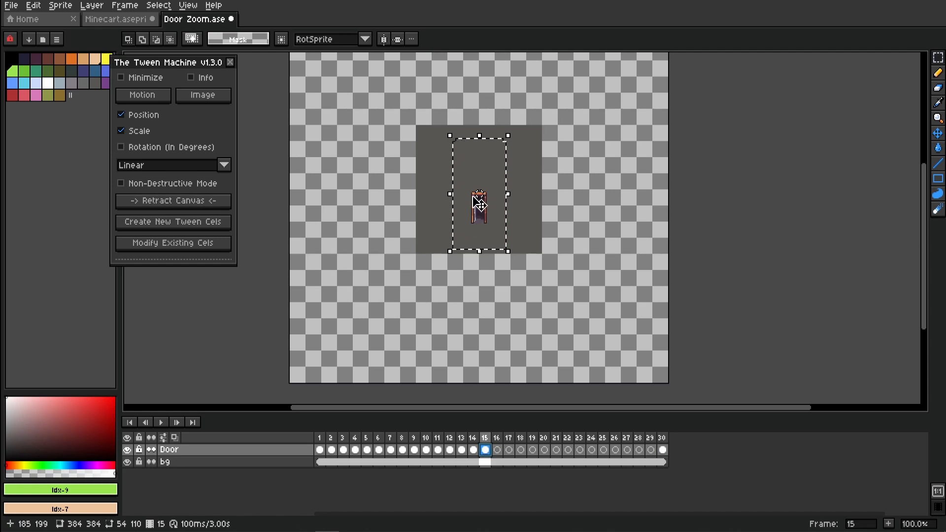
pyautogui.click(663, 449)
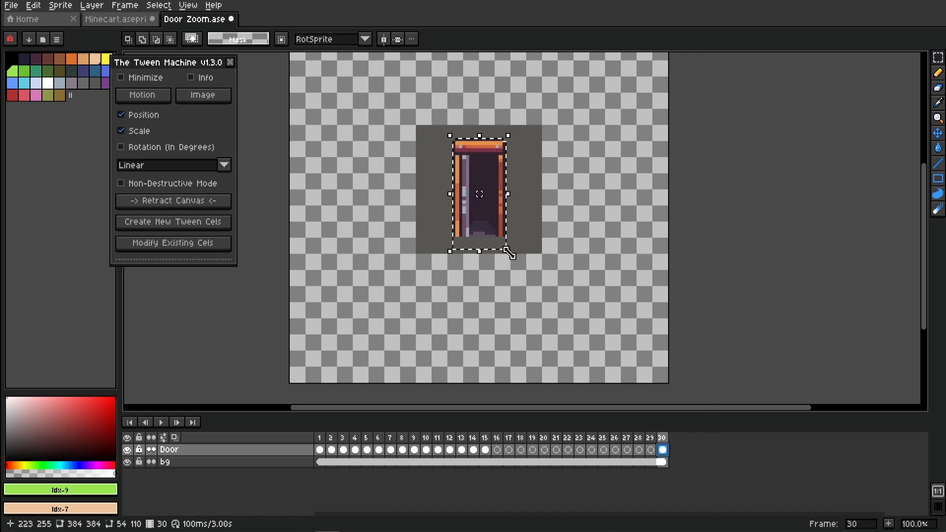
pyautogui.click(509, 253)
pyautogui.moveTo(521, 266); pyautogui.dragTo(699, 408)
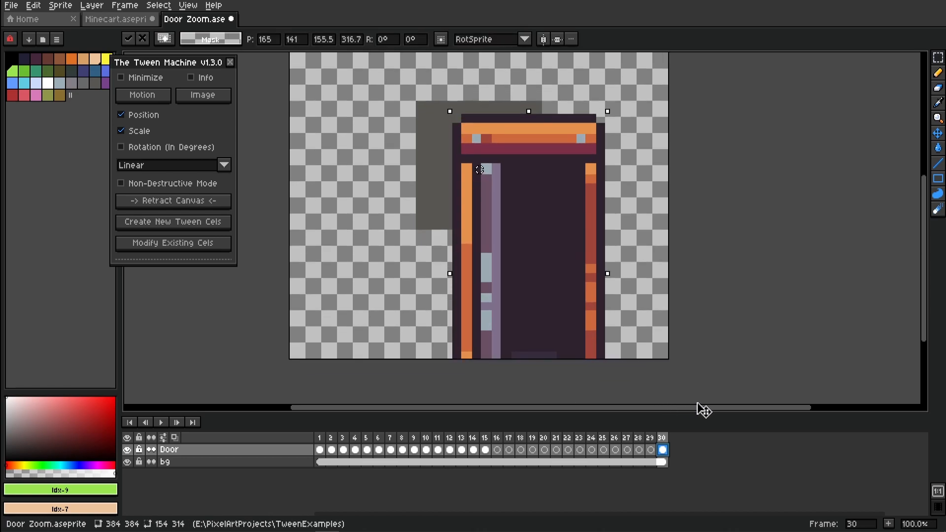
pyautogui.moveTo(557, 312); pyautogui.dragTo(500, 230)
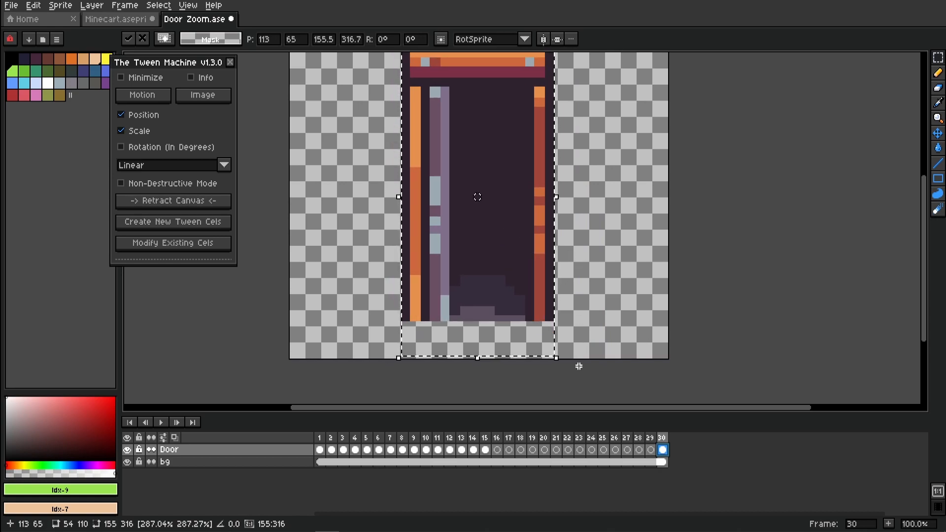
pyautogui.click(564, 245)
pyautogui.moveTo(564, 245); pyautogui.dragTo(562, 261)
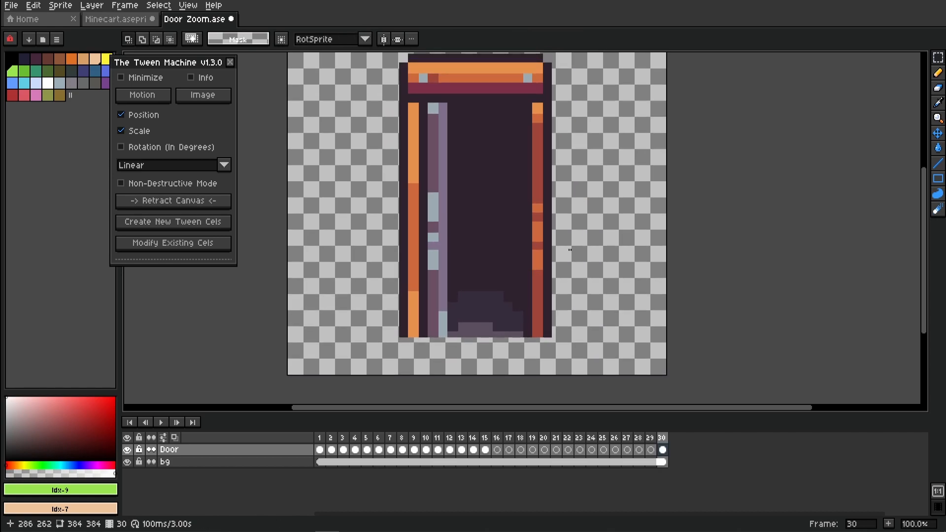
# - Create linear Position and Scale tween cels for the Door layer's frames 15 to 30, and retract the canvas
pyautogui.click(486, 450)
pyautogui.click(662, 450)
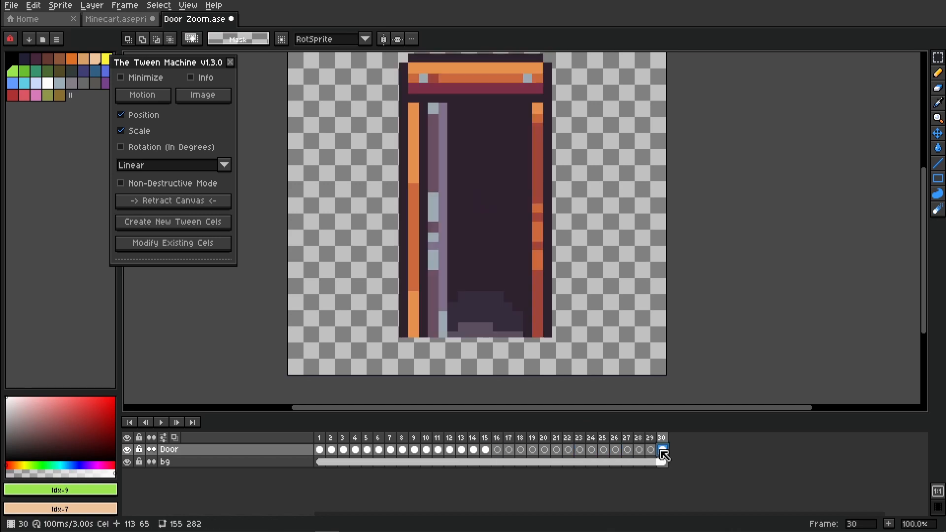
pyautogui.hscroll(1, 542, 268)
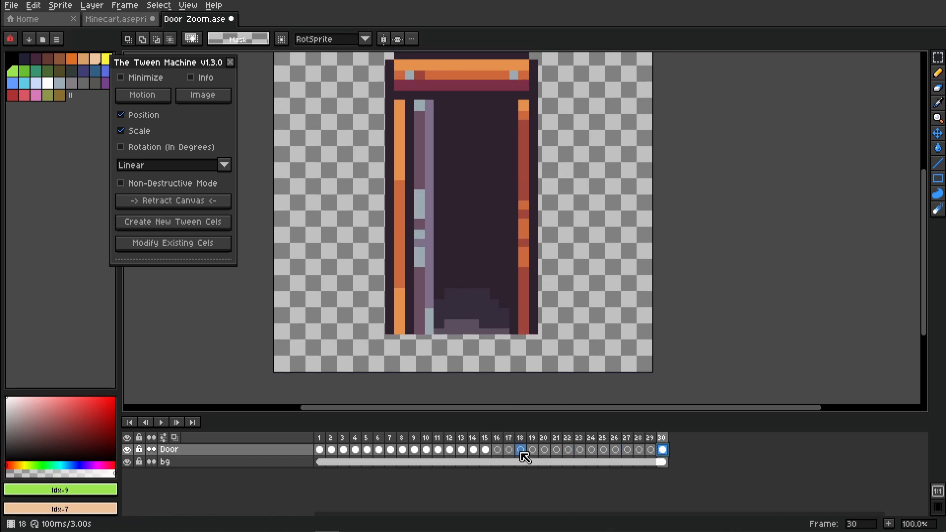
pyautogui.moveTo(489, 452); pyautogui.dragTo(663, 453)
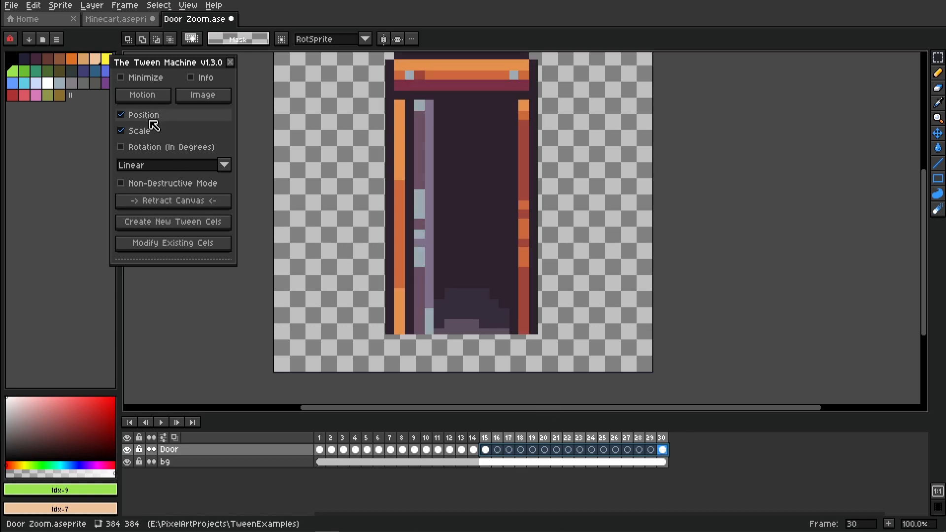
pyautogui.click(206, 228)
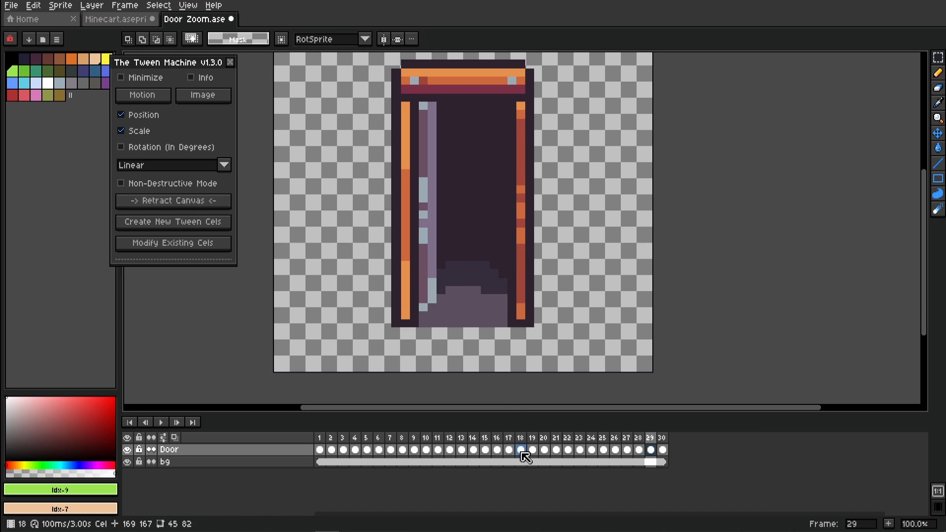
pyautogui.click(194, 207)
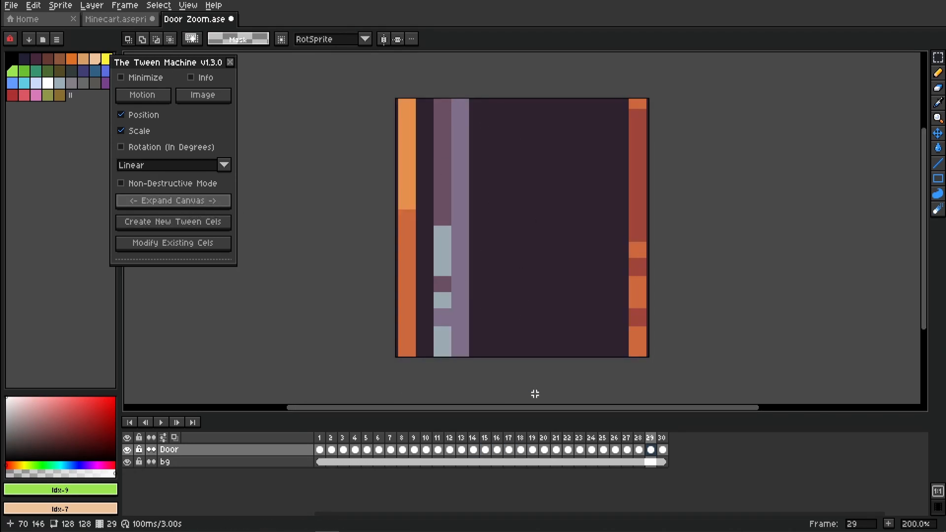
# - Scrub through the oversized door tween from frame 15 and switch to the Potion Rotation sprite
pyautogui.click(486, 450)
pyautogui.moveTo(494, 457); pyautogui.dragTo(670, 459)
pyautogui.click(486, 450)
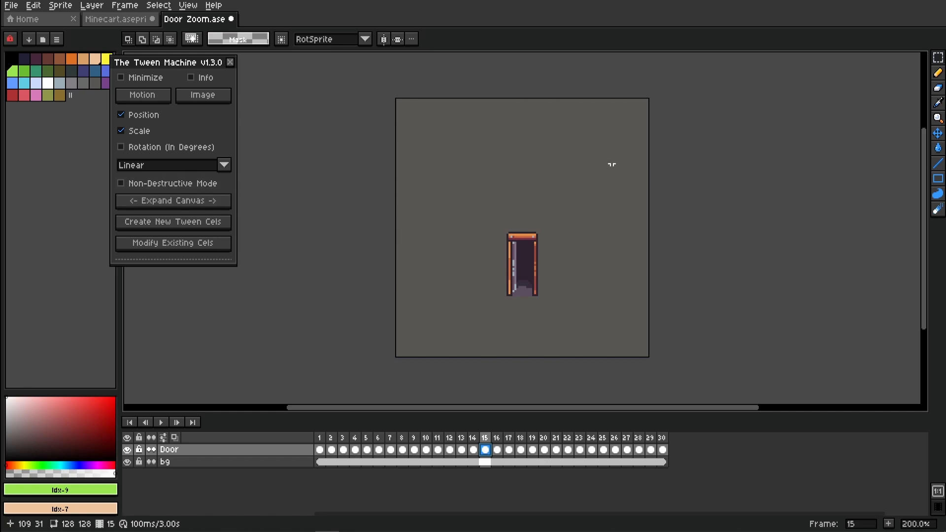
pyautogui.moveTo(535, 256); pyautogui.dragTo(505, 236)
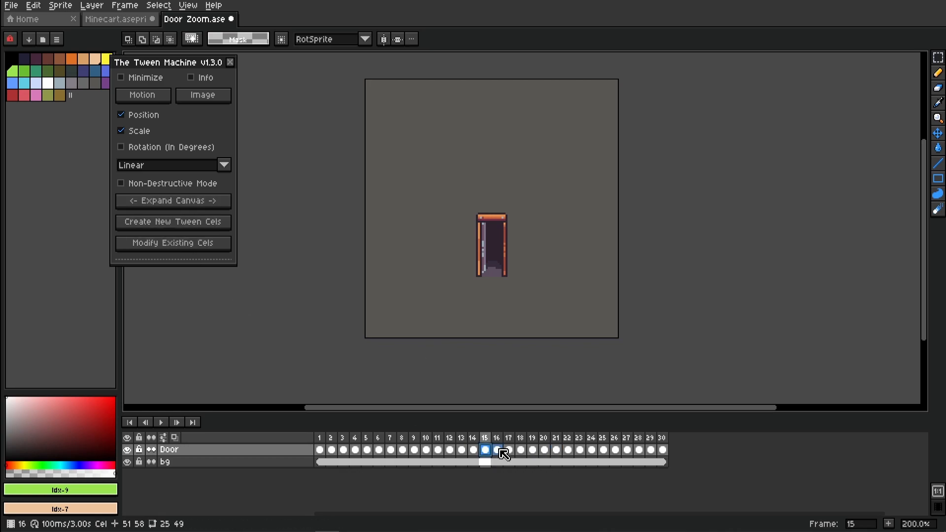
pyautogui.moveTo(500, 456)
pyautogui.mouseDown()
pyautogui.moveTo(693, 465)
pyautogui.moveTo(527, 460)
pyautogui.moveTo(674, 473)
pyautogui.moveTo(487, 448)
pyautogui.moveTo(497, 448)
pyautogui.mouseUp()
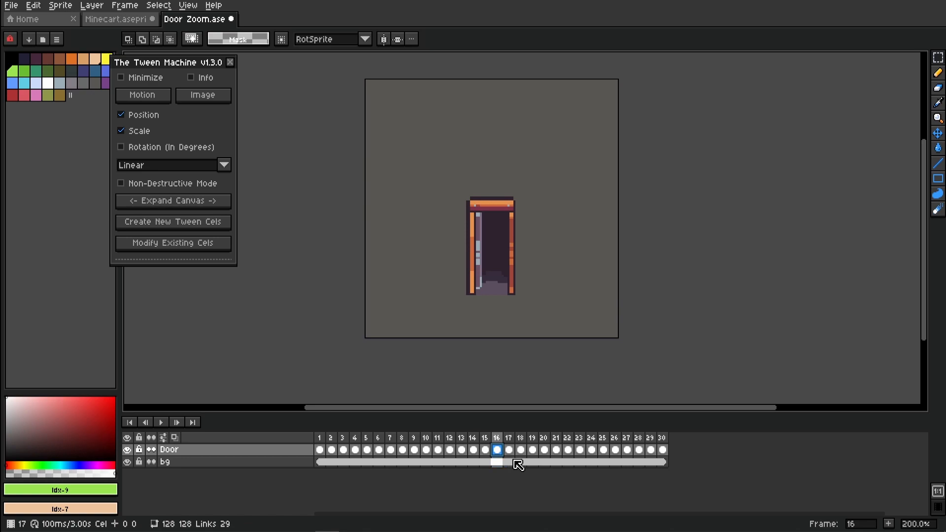
pyautogui.moveTo(499, 453)
pyautogui.mouseDown()
pyautogui.moveTo(686, 447)
pyautogui.moveTo(506, 444)
pyautogui.mouseUp()
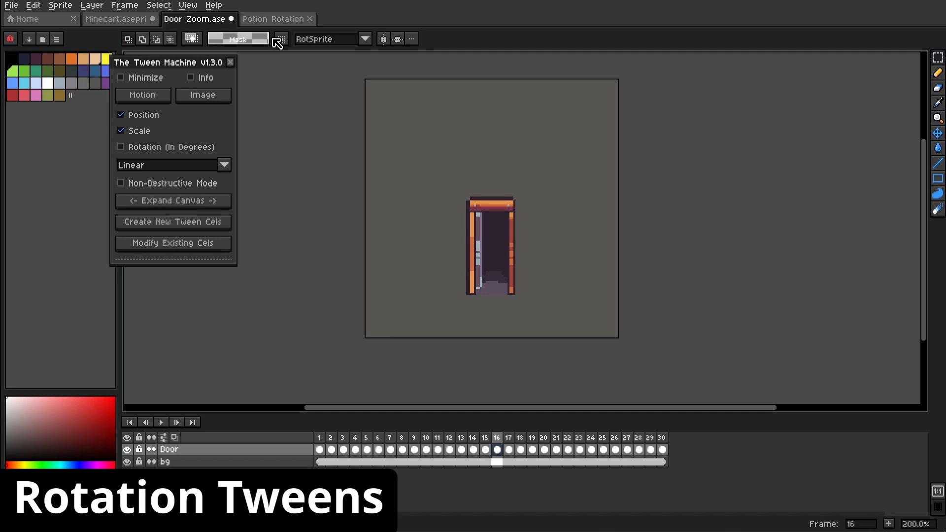
pyautogui.click(284, 21)
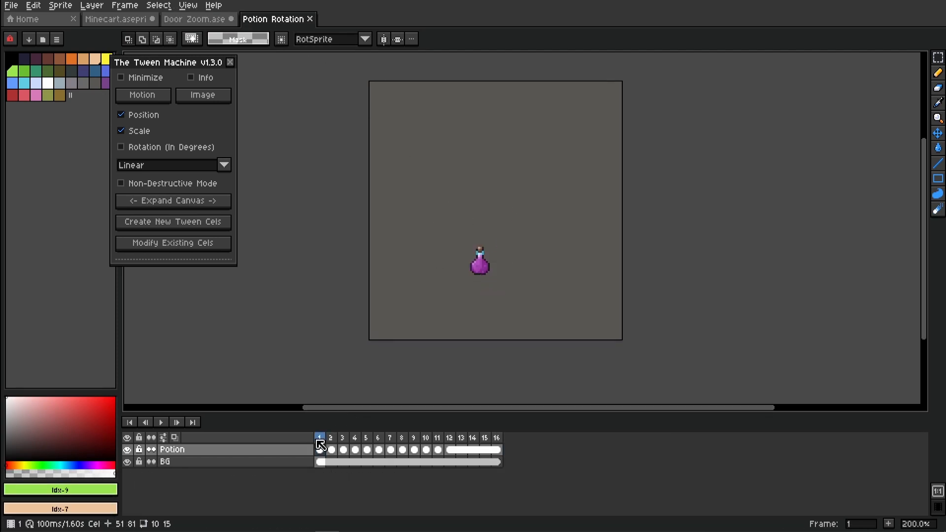
# - Scrub through the existing Potion Rotation animation from frame 1 and play it back
pyautogui.moveTo(320, 446); pyautogui.dragTo(528, 434)
pyautogui.press('Escape')
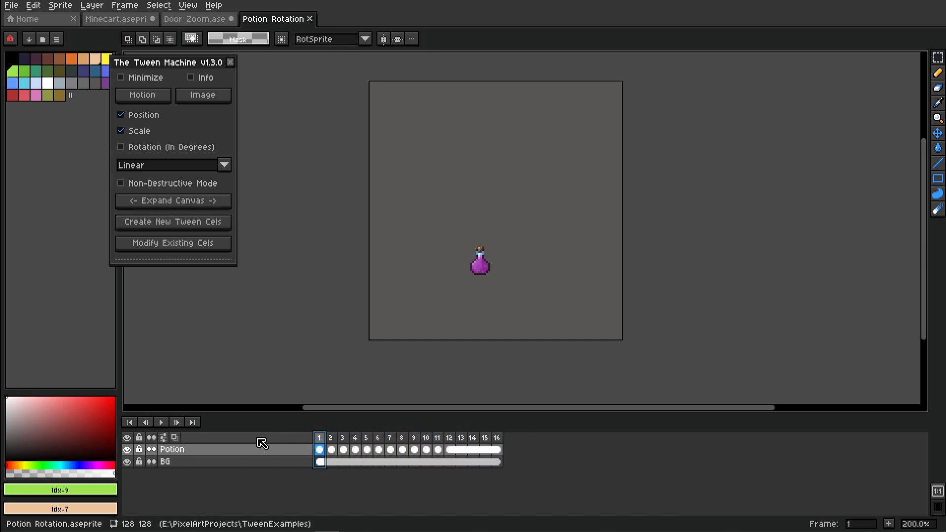
pyautogui.click(160, 422)
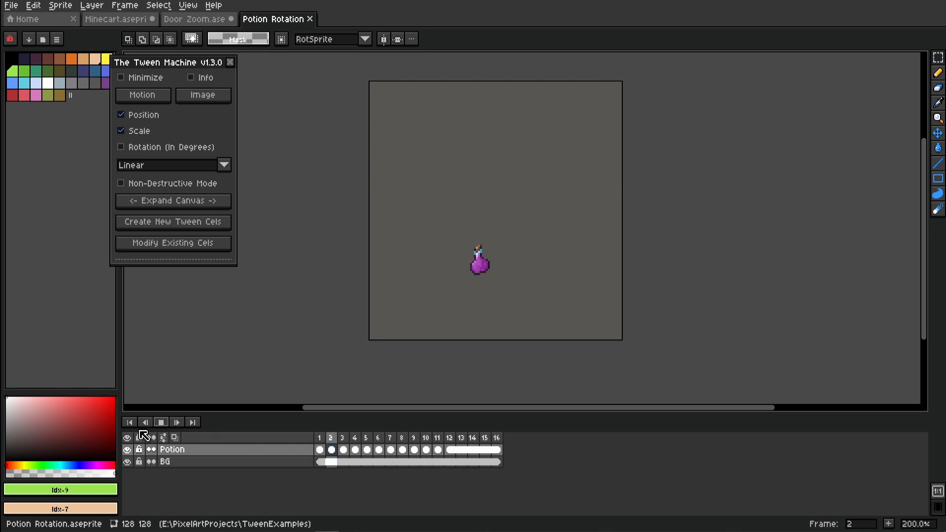
pyautogui.click(161, 424)
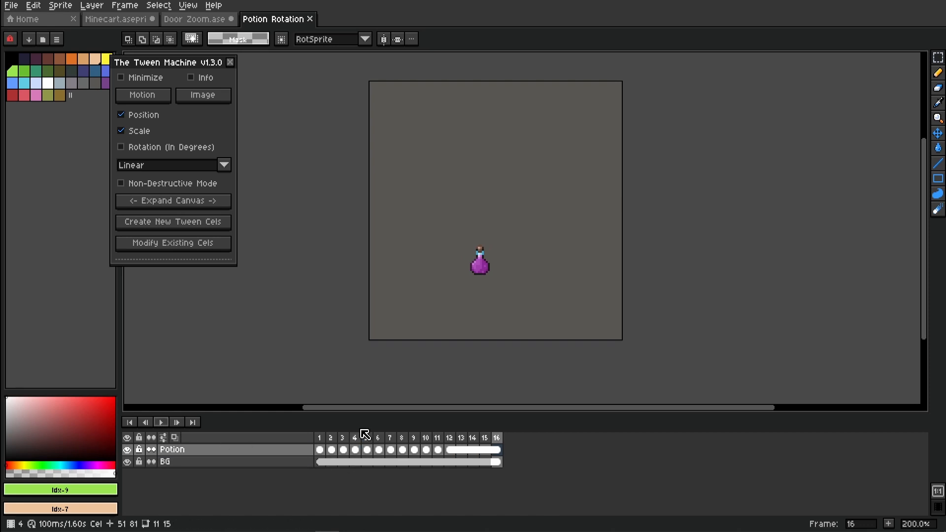
# - Clear the Potion layer's cels in frames 2 to 11 and paste the potion from frame 1 into frame 11
pyautogui.moveTo(331, 449); pyautogui.dragTo(442, 453)
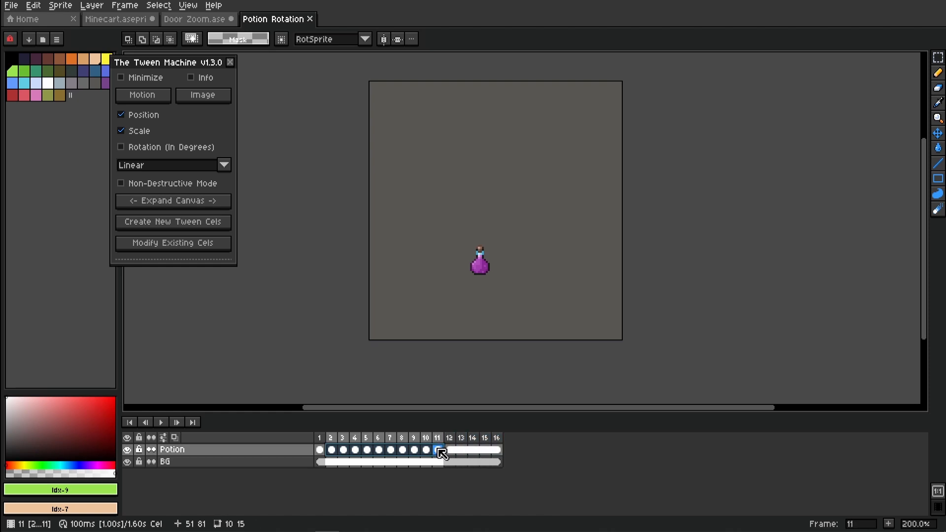
pyautogui.press('Delete')
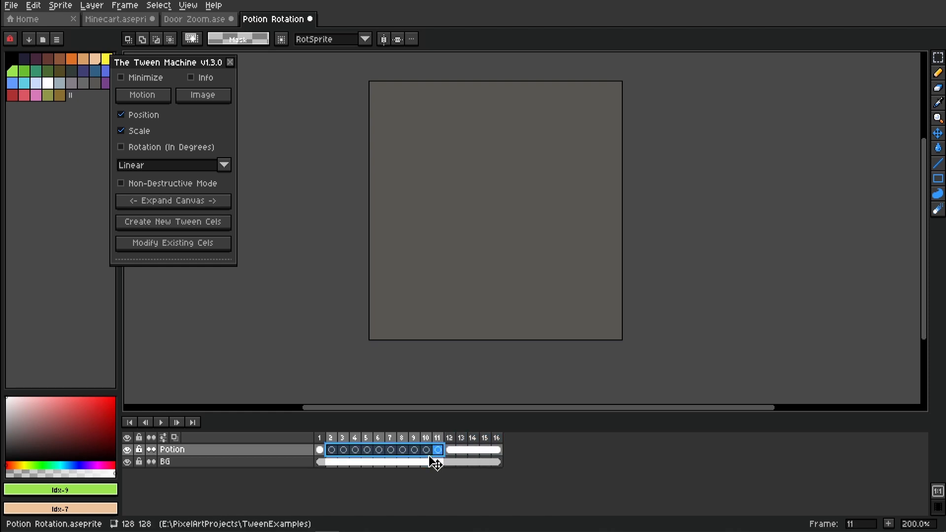
pyautogui.click(319, 450)
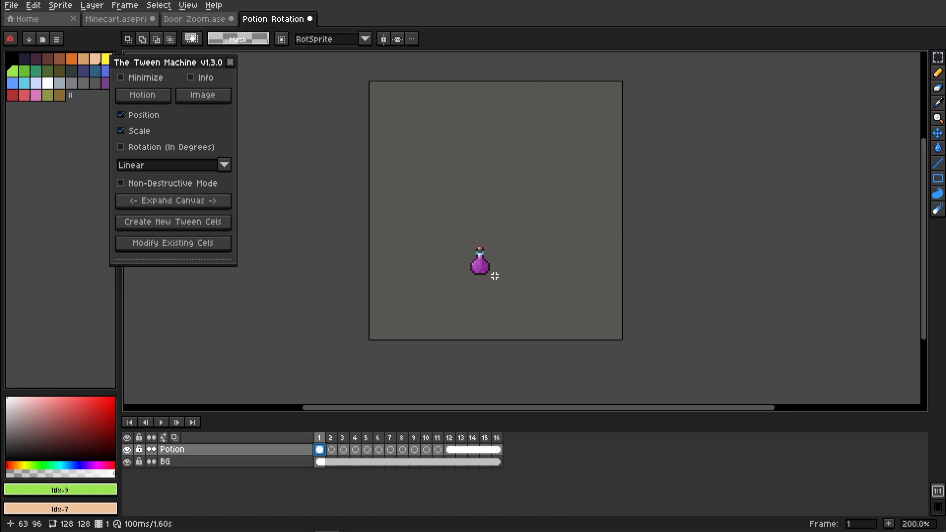
pyautogui.scroll(2, 482, 269)
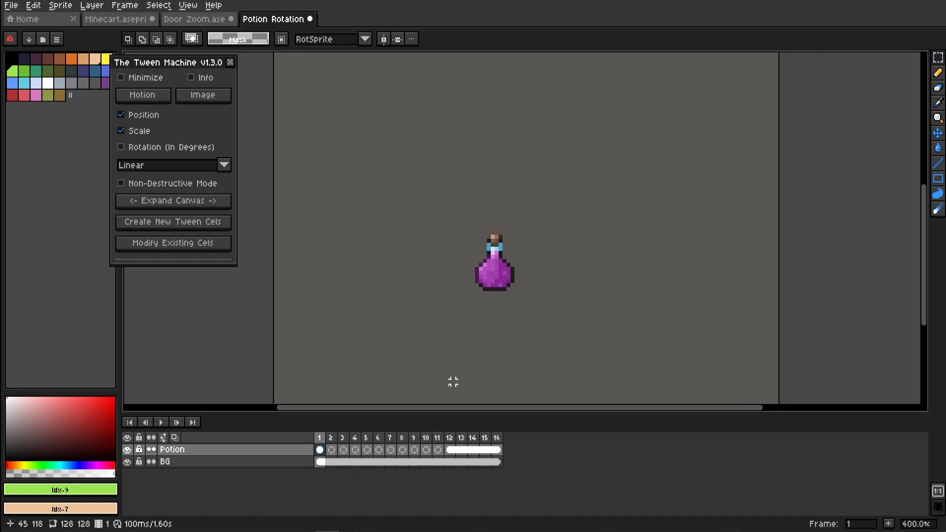
pyautogui.keyDown('ctrl'); pyautogui.click(323, 450); pyautogui.keyUp('ctrl')
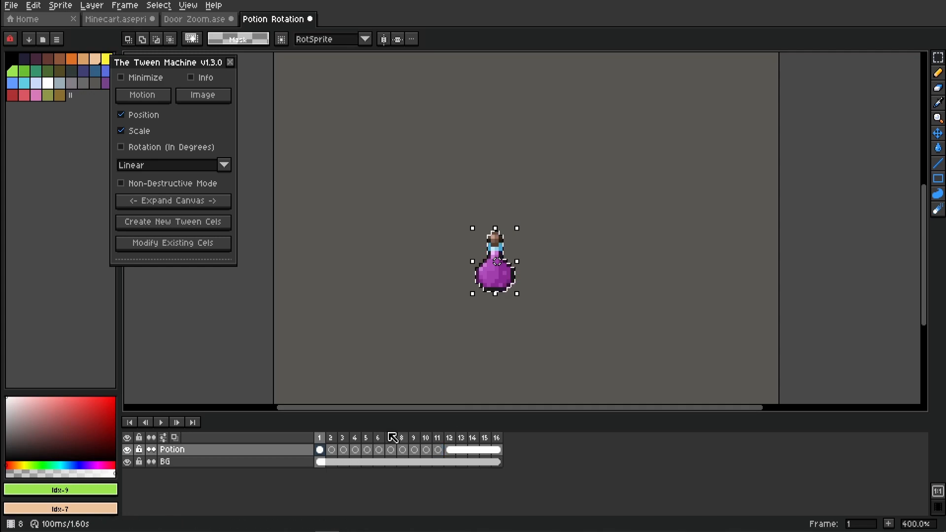
pyautogui.click(438, 449)
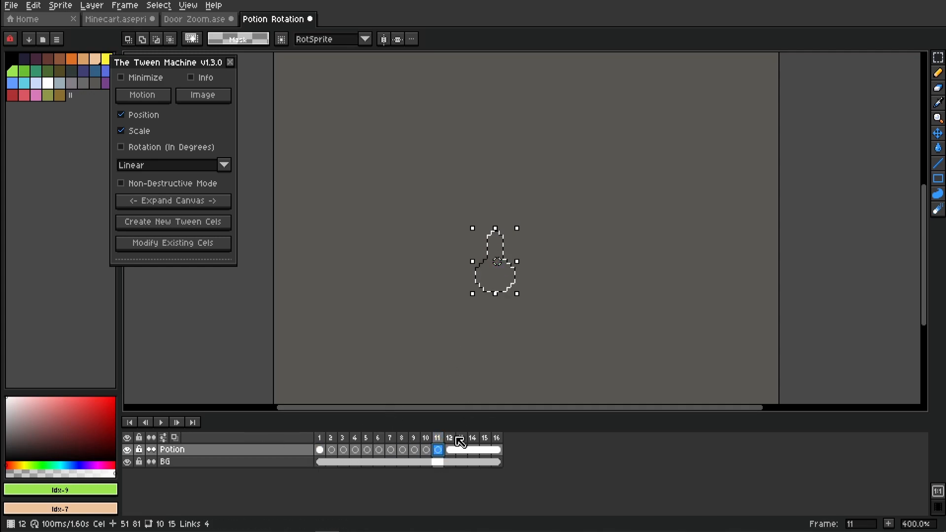
pyautogui.hotkey('ctrl', 'v')
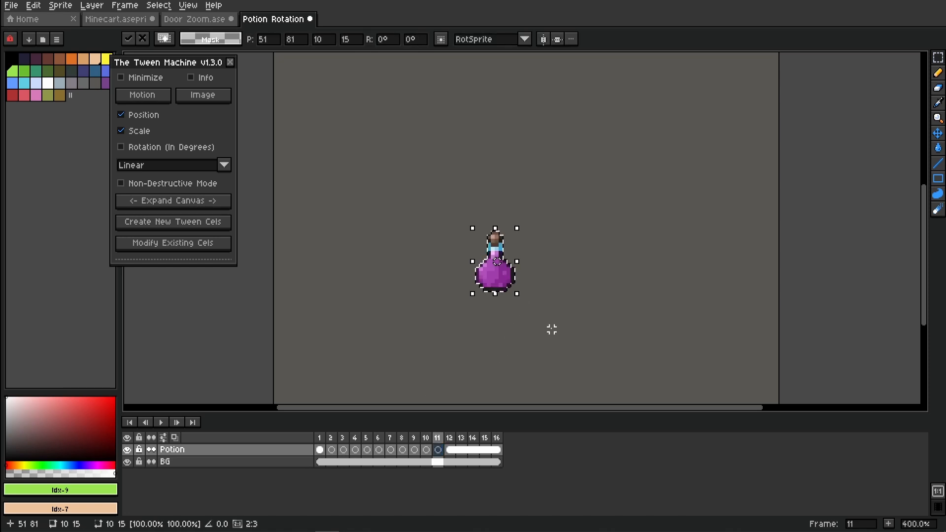
# - Rotate the pasted potion in frame 11 by 180 degrees about its centre so it is upside down
pyautogui.click(403, 450)
pyautogui.click(437, 450)
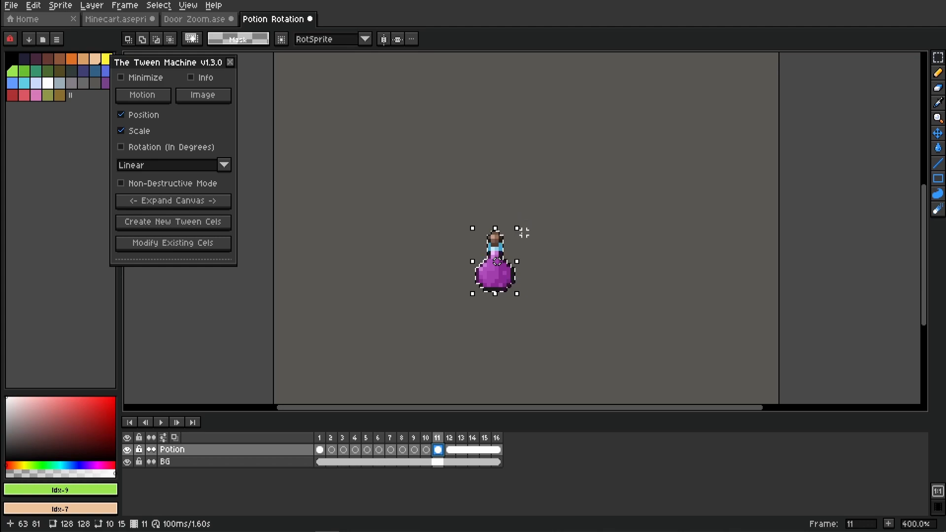
pyautogui.moveTo(525, 218); pyautogui.dragTo(530, 284)
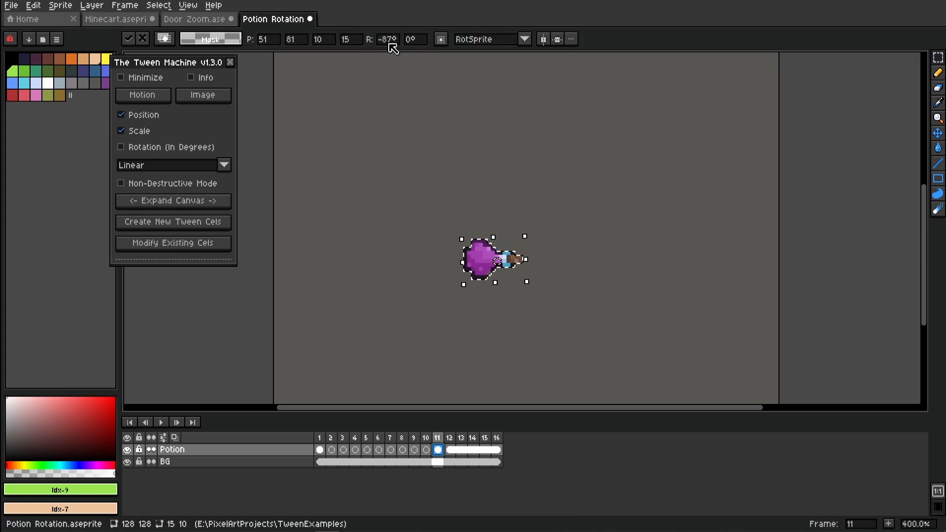
pyautogui.moveTo(534, 280); pyautogui.dragTo(471, 323)
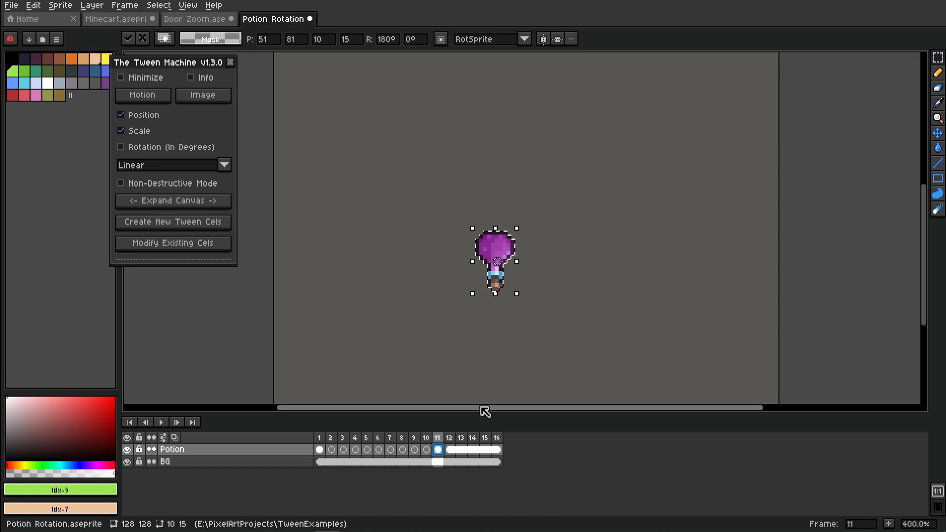
# - Create linear tween cels for the Potion layer's frames 1 to 11 with only Rotation enabled, set to 180 degrees
pyautogui.moveTo(321, 450); pyautogui.dragTo(438, 450)
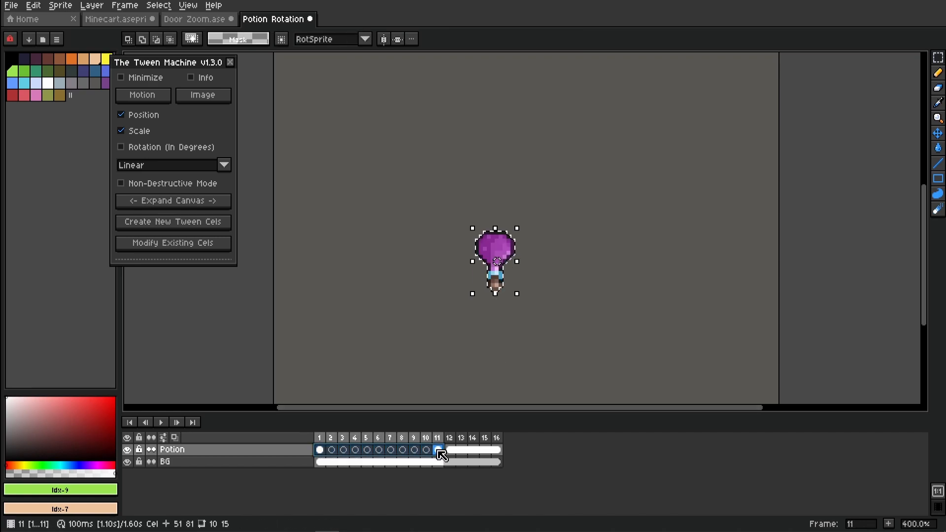
pyautogui.click(121, 130)
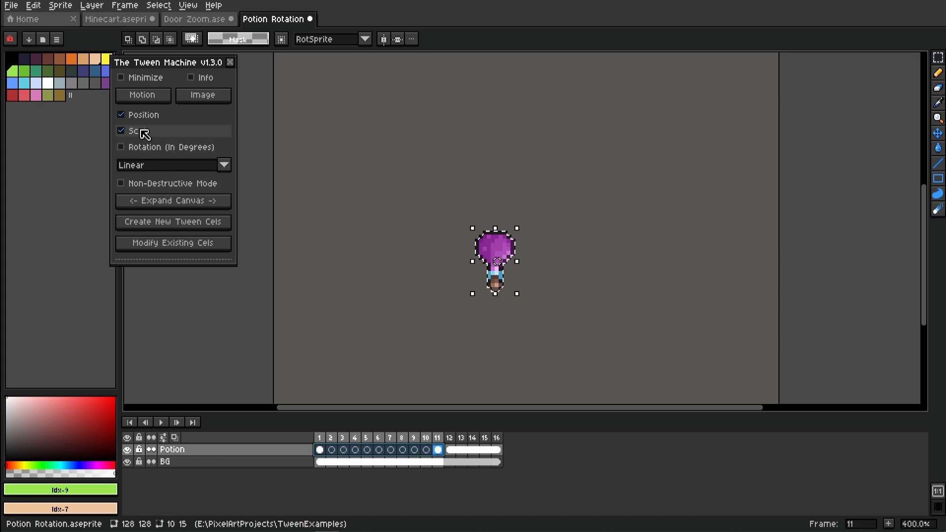
pyautogui.click(156, 117)
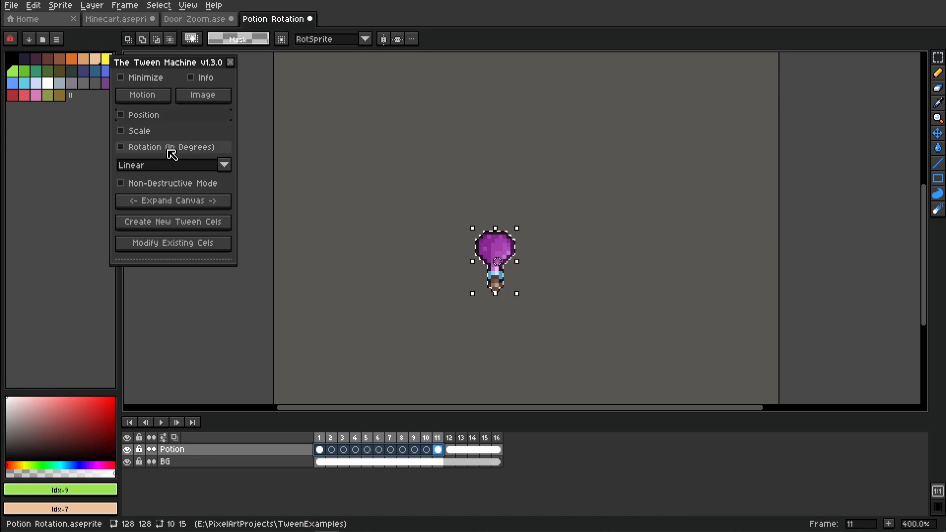
pyautogui.click(174, 151)
pyautogui.click(133, 167)
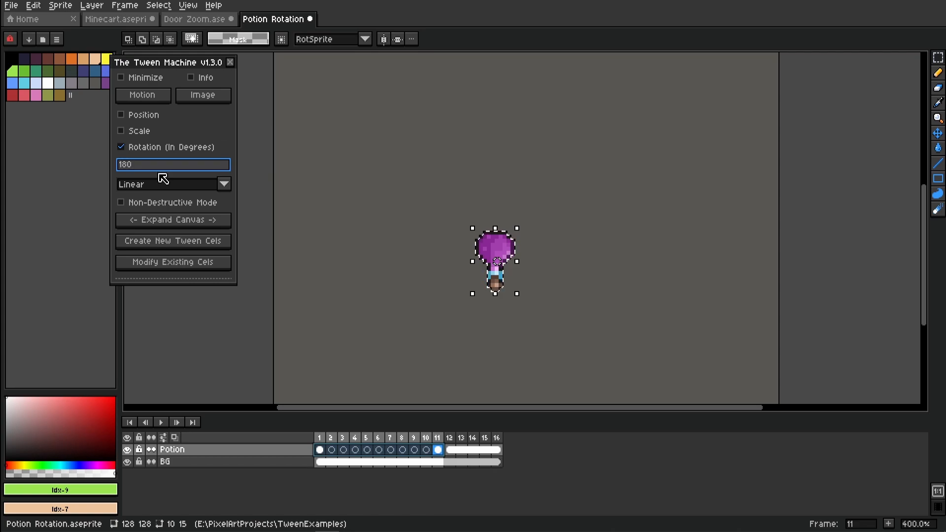
pyautogui.click(199, 242)
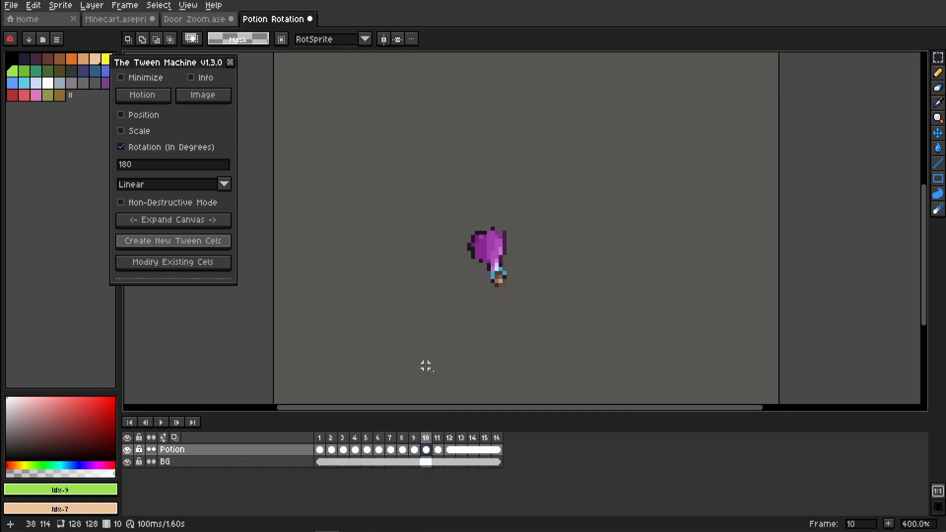
# - Scrub through frames 1 to 11 to examine the potion's 180-degree rotation tween, and undo that tween
pyautogui.click(318, 438)
pyautogui.press('Return')
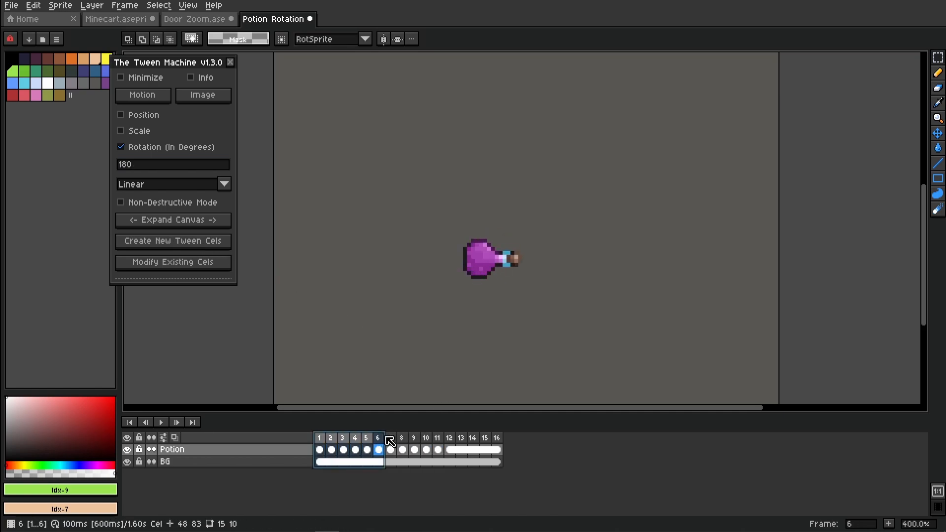
pyautogui.moveTo(316, 440); pyautogui.dragTo(434, 439)
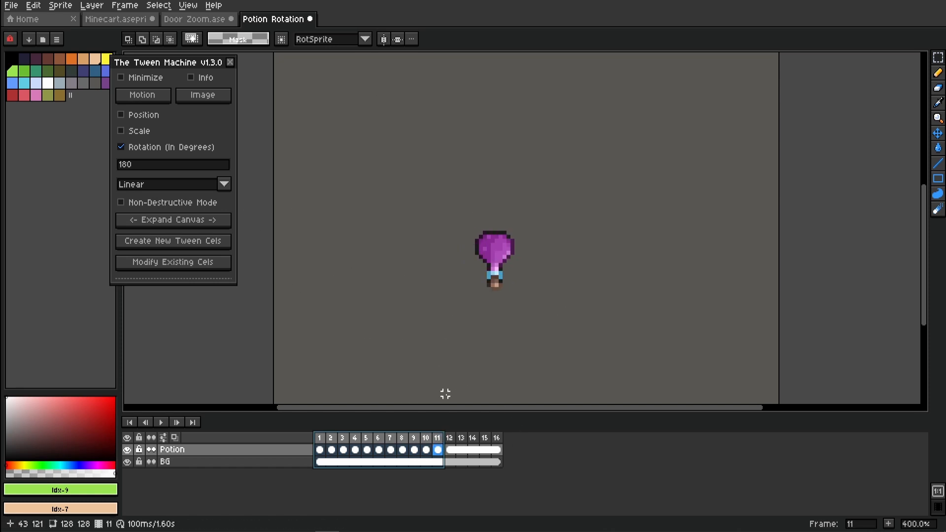
pyautogui.click(496, 285)
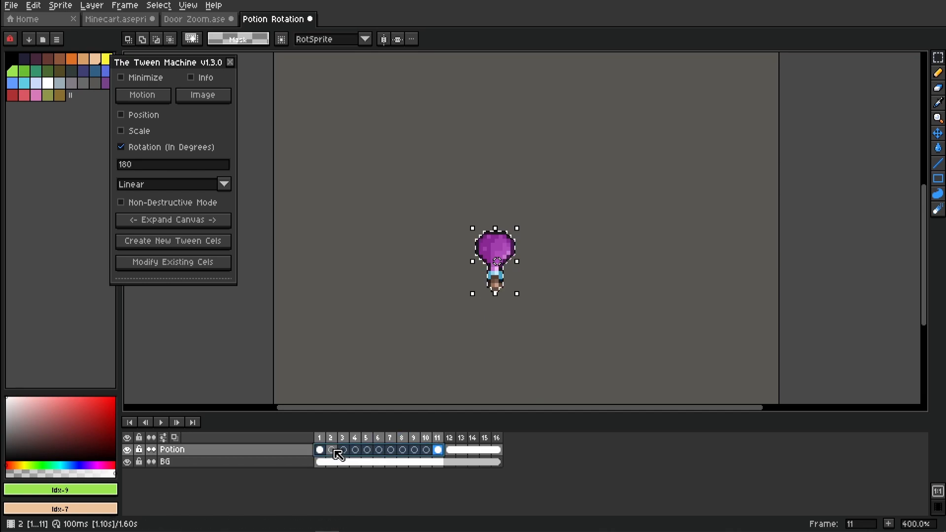
# - Create the Potion tween cels for frames 1 to 11 with a rotation of -180 degrees, scrub through them, and undo them
pyautogui.click(124, 168)
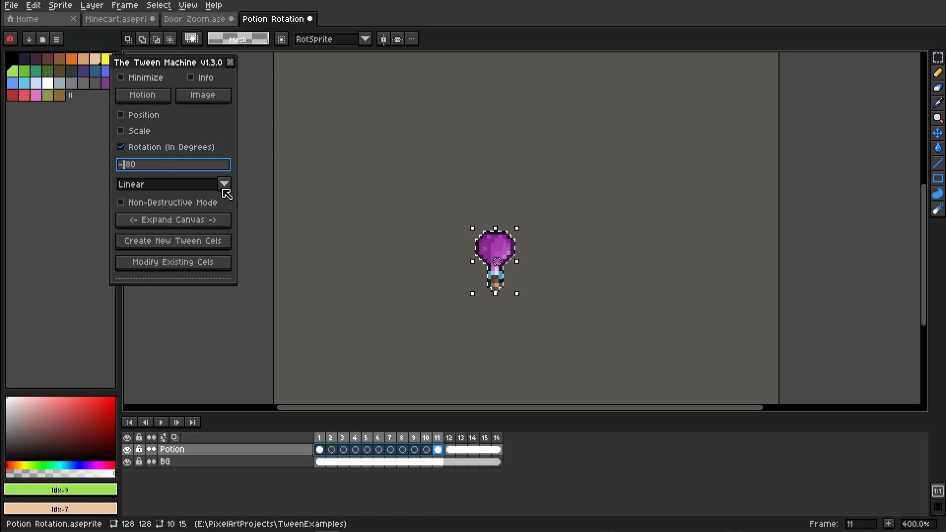
pyautogui.write('-')
pyautogui.click(201, 246)
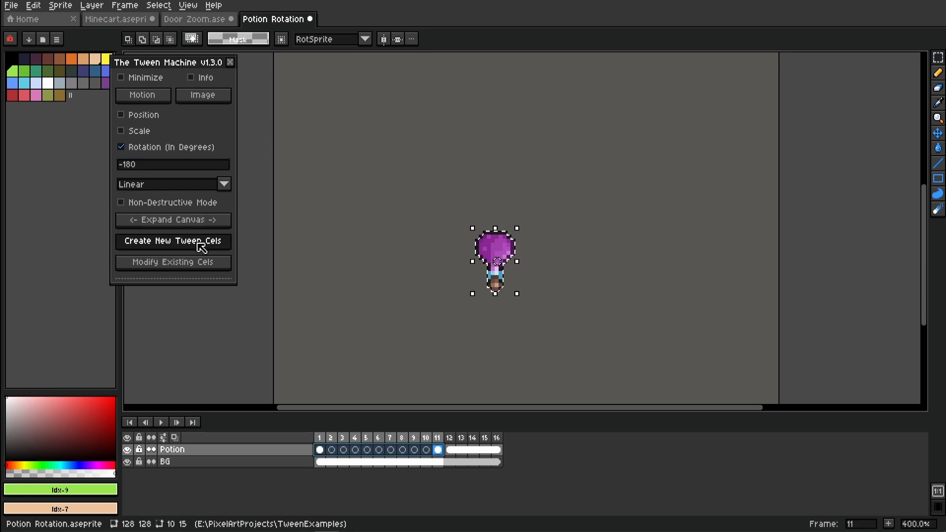
pyautogui.click(320, 437)
pyautogui.moveTo(322, 438)
pyautogui.mouseDown()
pyautogui.moveTo(437, 438)
pyautogui.moveTo(354, 449)
pyautogui.moveTo(442, 456)
pyautogui.moveTo(319, 450)
pyautogui.moveTo(447, 465)
pyautogui.moveTo(321, 455)
pyautogui.mouseUp()
pyautogui.hotkey('ctrl', 'z')
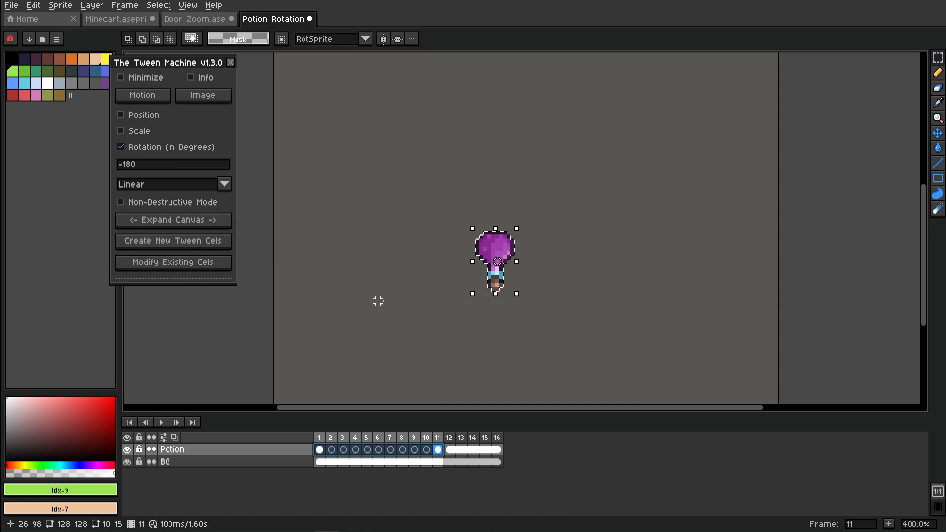
# - Try rotating the upside-down potion in frame 11 by -90 degrees to examine the angle's direction
pyautogui.moveTo(531, 231); pyautogui.dragTo(560, 325)
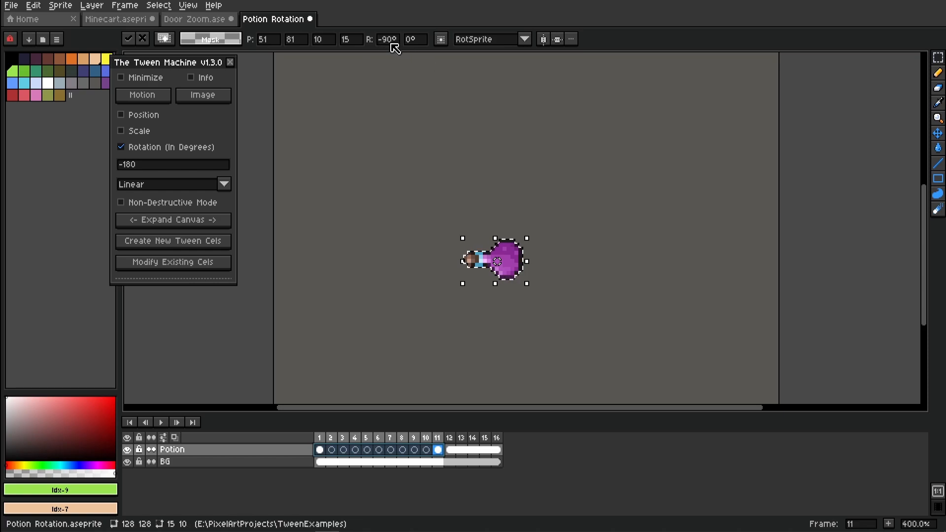
pyautogui.moveTo(530, 227); pyautogui.dragTo(517, 296)
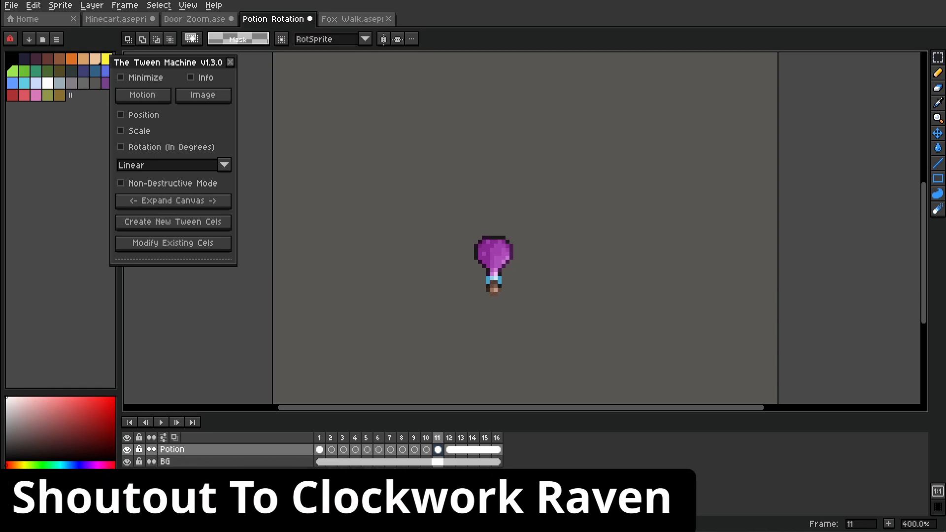
# - Review the Door Zoom sprite and the first frame of the Minecart sprite, and return to Potion Rotation
pyautogui.click(192, 20)
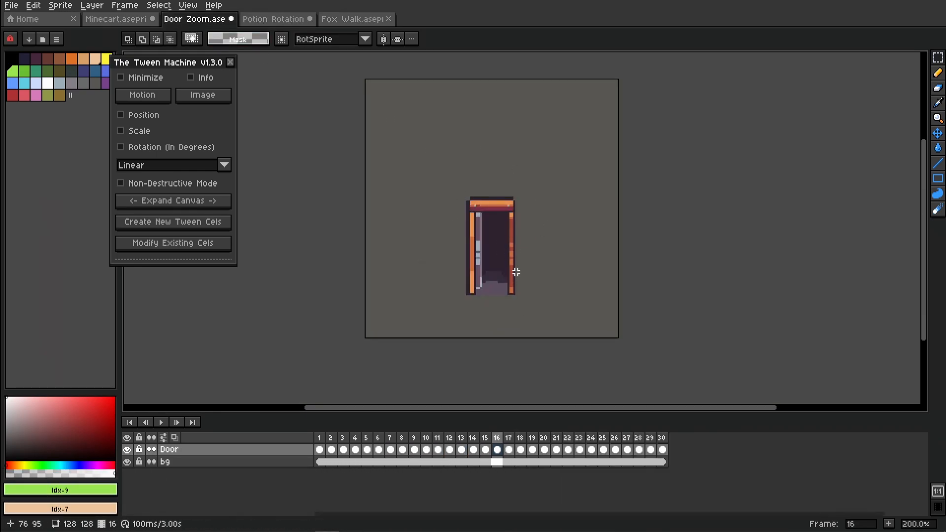
pyautogui.click(133, 22)
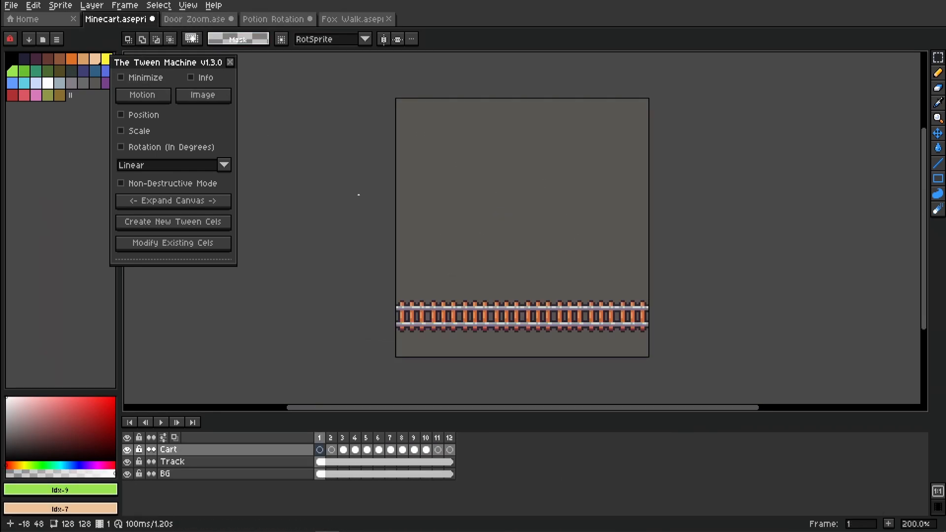
pyautogui.moveTo(323, 441)
pyautogui.mouseDown()
pyautogui.moveTo(438, 439)
pyautogui.moveTo(320, 440)
pyautogui.moveTo(443, 452)
pyautogui.moveTo(320, 449)
pyautogui.moveTo(434, 444)
pyautogui.moveTo(319, 449)
pyautogui.mouseUp()
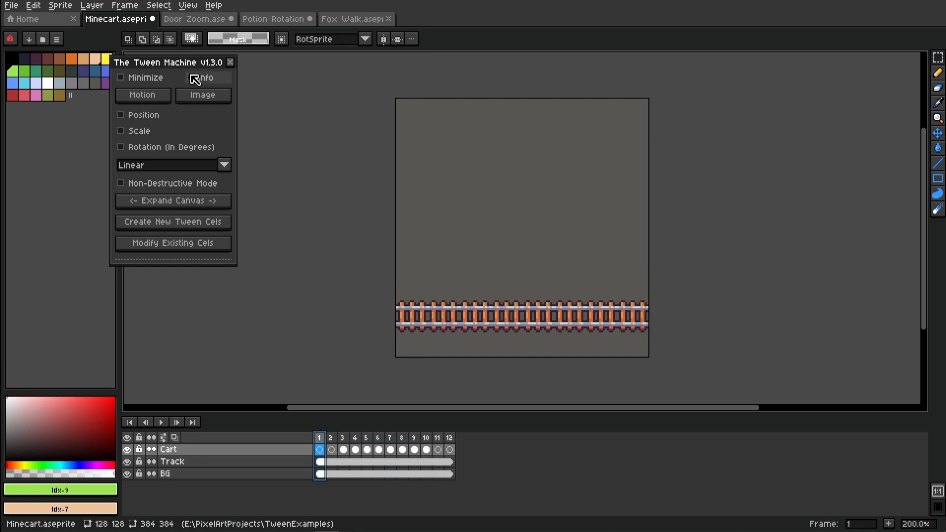
pyautogui.click(216, 20)
pyautogui.click(269, 19)
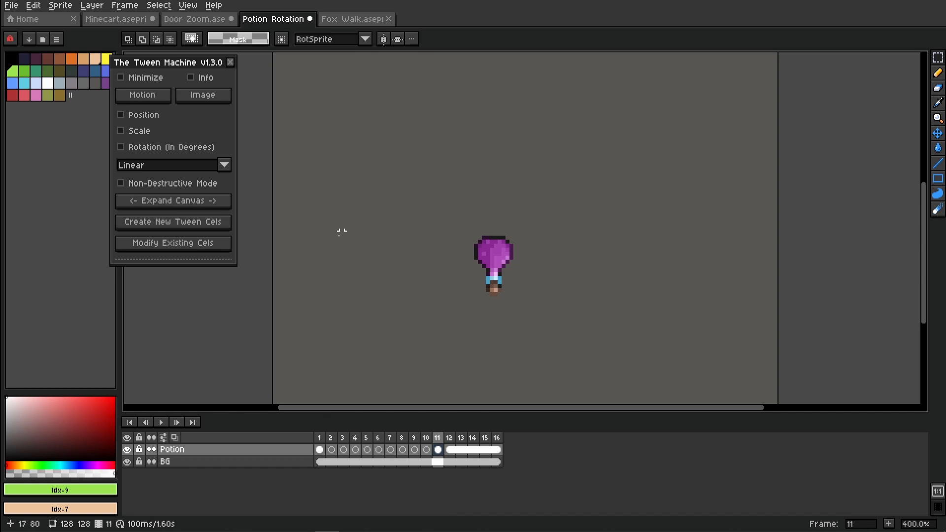
pyautogui.click(95, 59)
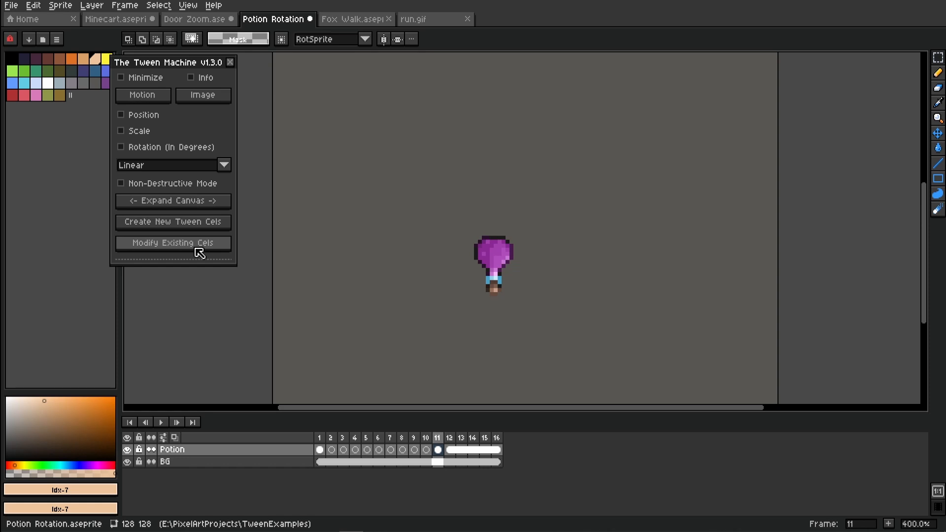
# - Compare the fox animation in run.gif with the Fox Walk sprite and its easing layers, scrubbing each from frame 1
pyautogui.click(426, 21)
pyautogui.moveTo(321, 439)
pyautogui.mouseDown()
pyautogui.moveTo(377, 440)
pyautogui.moveTo(328, 448)
pyautogui.moveTo(380, 448)
pyautogui.moveTo(321, 449)
pyautogui.mouseUp()
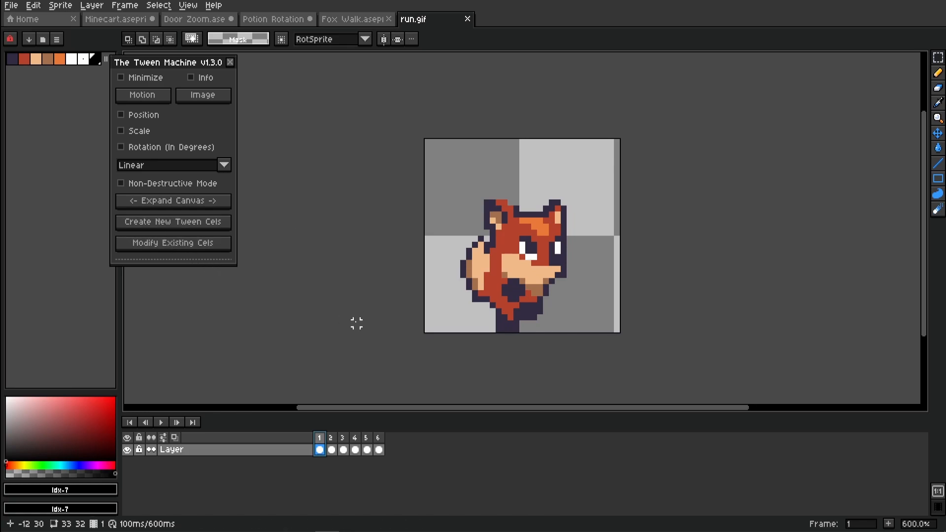
pyautogui.click(364, 19)
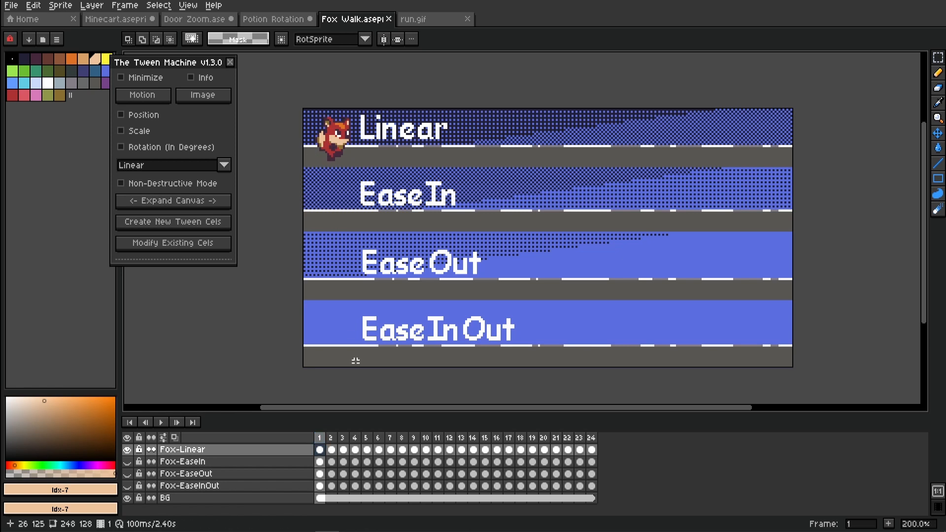
pyautogui.click(321, 439)
pyautogui.moveTo(322, 440)
pyautogui.mouseDown()
pyautogui.moveTo(491, 460)
pyautogui.moveTo(582, 443)
pyautogui.moveTo(611, 469)
pyautogui.moveTo(484, 445)
pyautogui.moveTo(317, 440)
pyautogui.moveTo(586, 444)
pyautogui.moveTo(319, 445)
pyautogui.mouseUp()
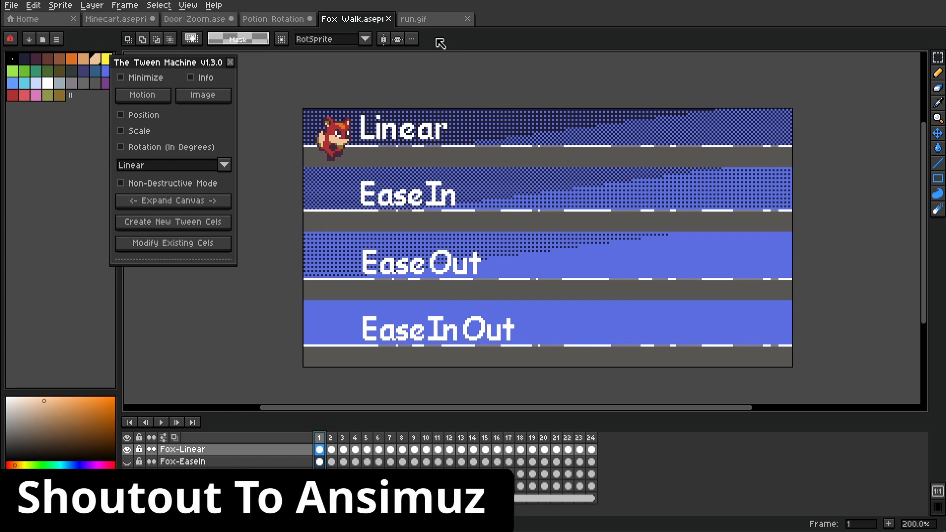
pyautogui.click(447, 23)
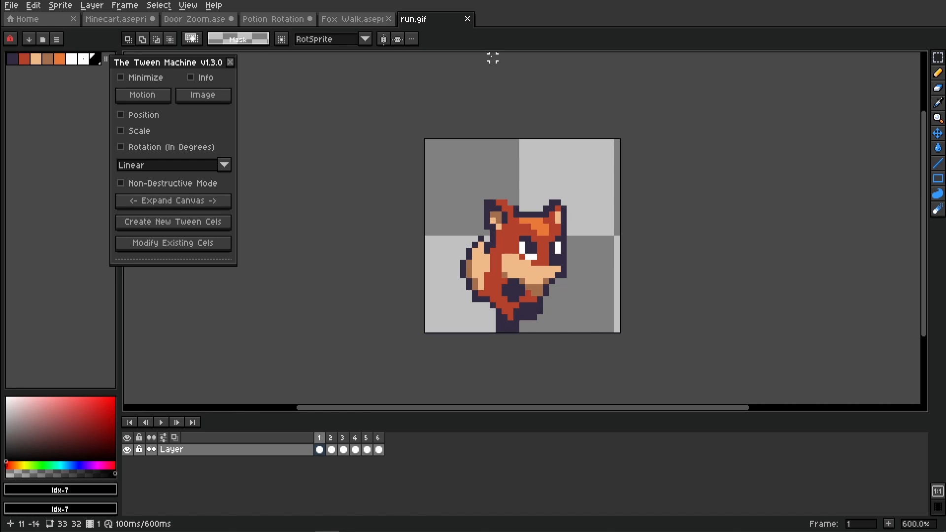
# - Copy the fox cels of frames 1 to 6 in run.gif
pyautogui.moveTo(582, 305); pyautogui.dragTo(536, 315)
pyautogui.moveTo(514, 281); pyautogui.dragTo(539, 272)
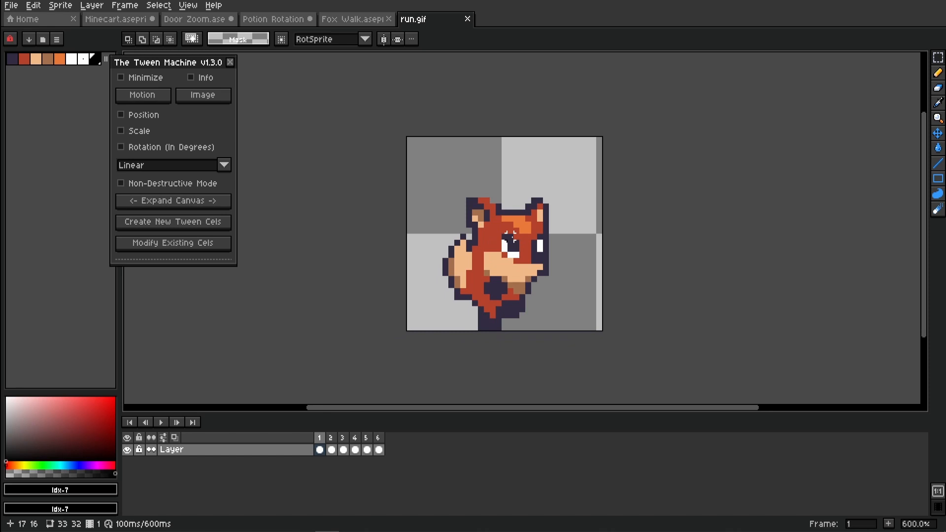
pyautogui.moveTo(510, 237); pyautogui.dragTo(500, 224)
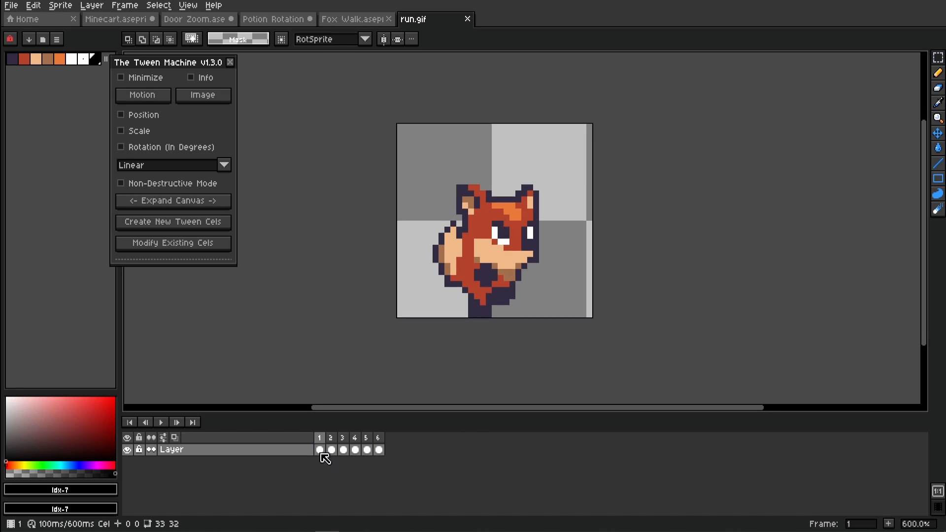
pyautogui.click(378, 449)
pyautogui.click(319, 450)
pyautogui.moveTo(317, 449); pyautogui.dragTo(383, 447)
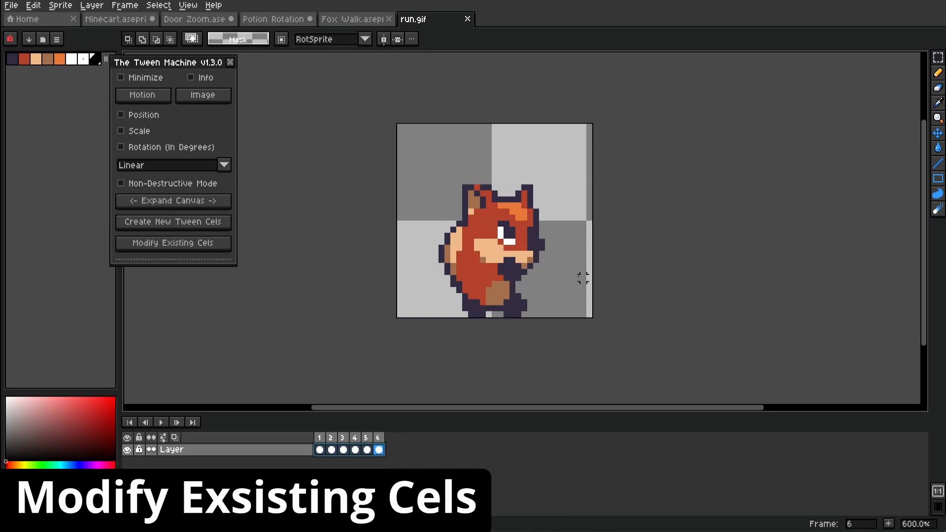
pyautogui.hotkey('ctrl', 'c')
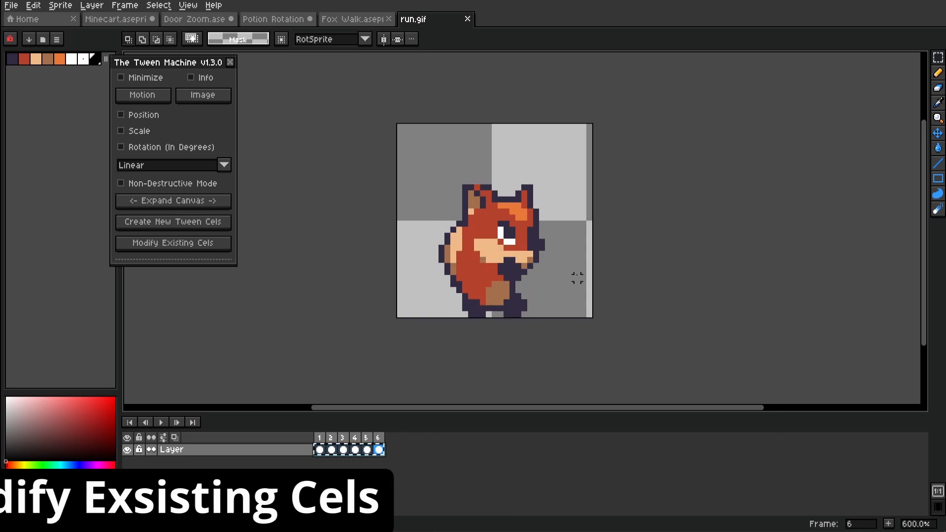
# - In the Fox Walk sprite, delete the Fox-Linear layer's cels in frames 1 to 24
pyautogui.click(394, 19)
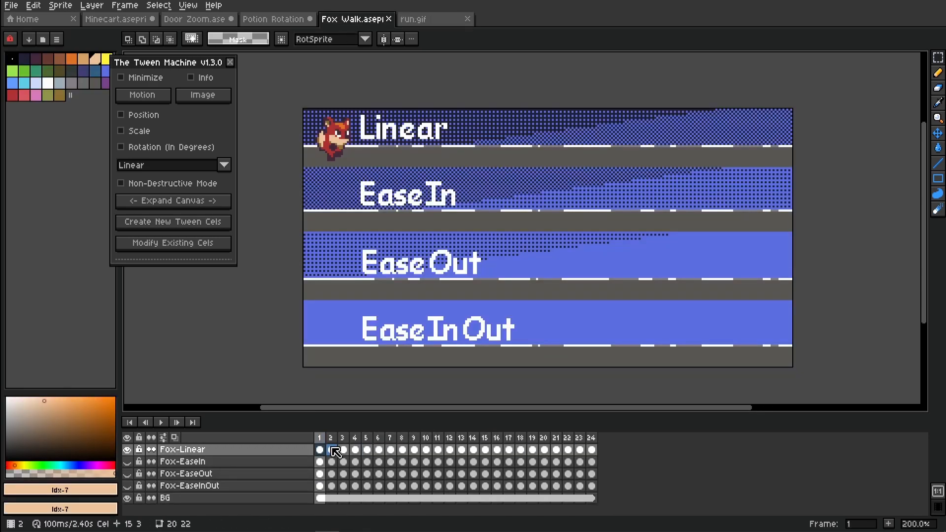
pyautogui.moveTo(333, 452); pyautogui.dragTo(594, 456)
pyautogui.press('Delete')
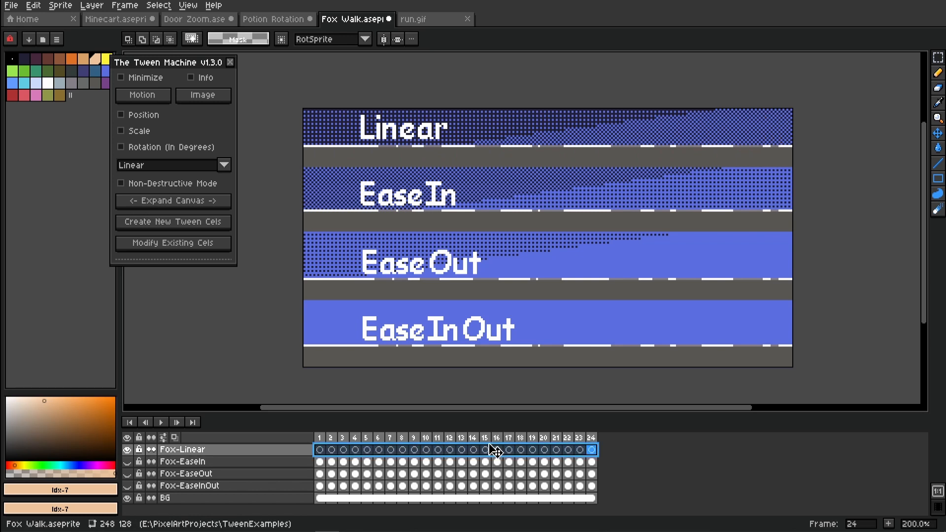
# - Paste the copied fox cels into Fox-Linear from frame 1 and move all six up onto the Linear road at -3, -8
pyautogui.click(322, 450)
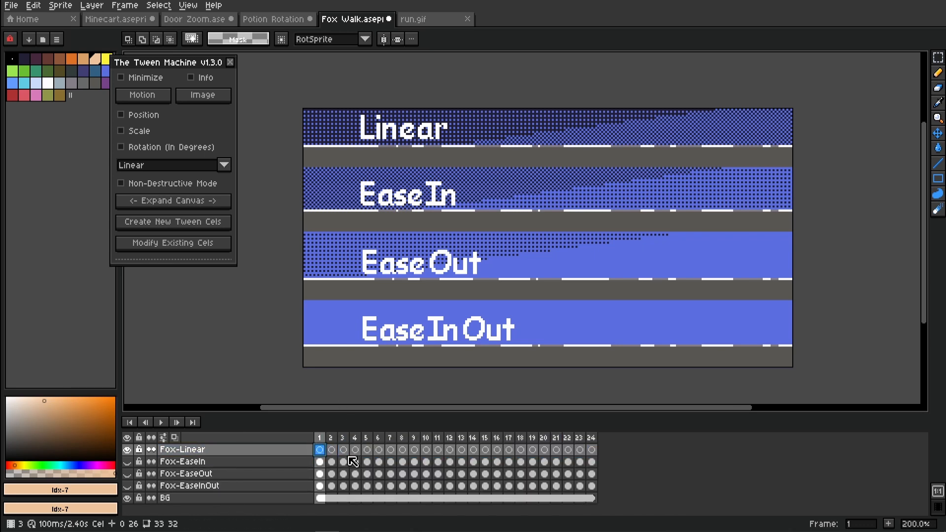
pyautogui.hotkey('ctrl', 'v')
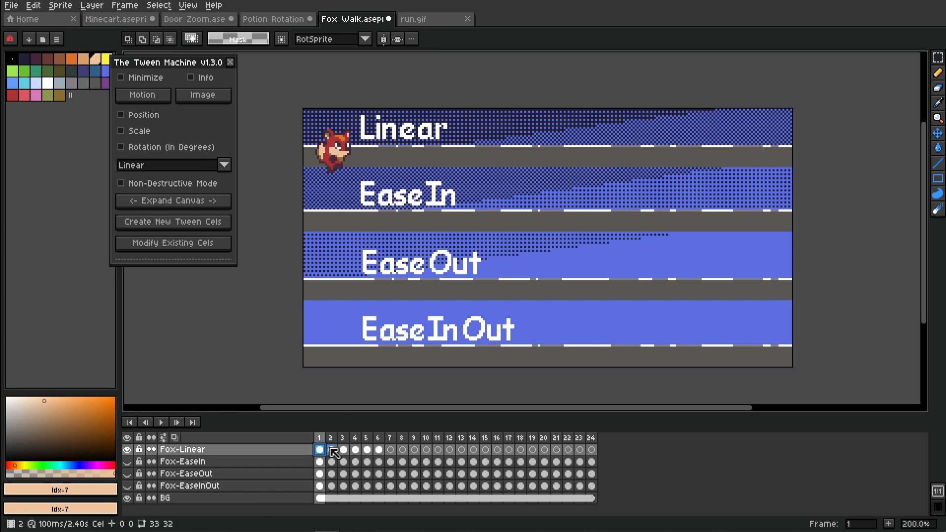
pyautogui.moveTo(319, 449); pyautogui.dragTo(378, 449)
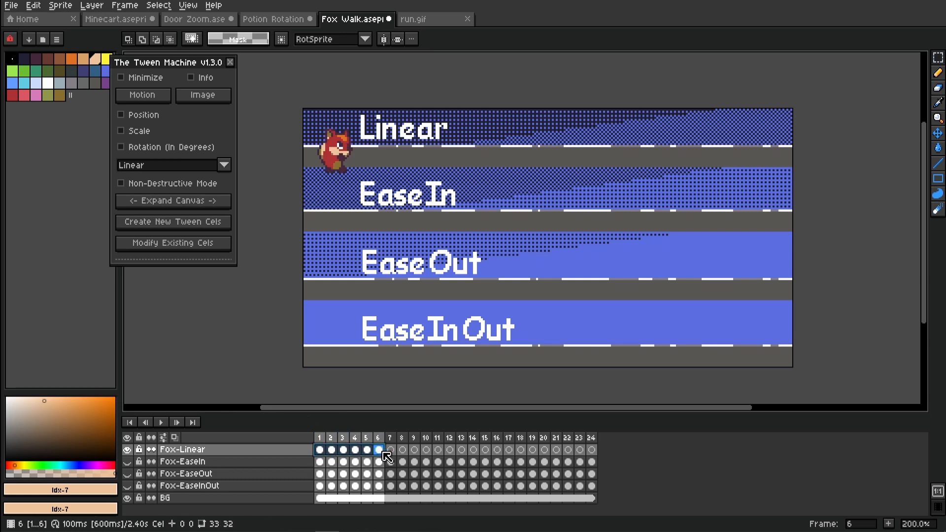
pyautogui.click(938, 133)
pyautogui.moveTo(394, 172)
pyautogui.mouseDown()
pyautogui.moveTo(393, 143)
pyautogui.moveTo(386, 154)
pyautogui.mouseUp()
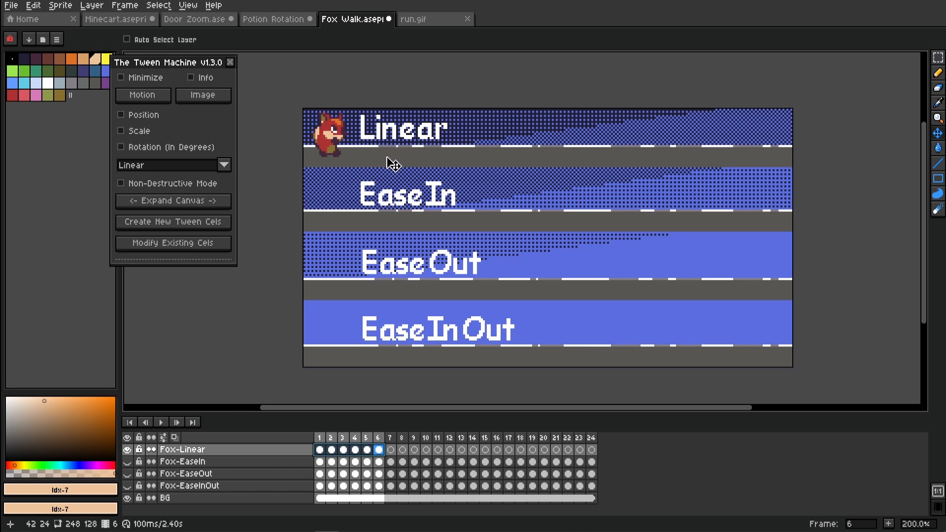
# - Copy the Fox-Linear cels of frames 1 to 6 and paste them at frames 7, 13 and 19 to fill the 24-frame timeline
pyautogui.click(319, 450)
pyautogui.moveTo(322, 452); pyautogui.dragTo(381, 452)
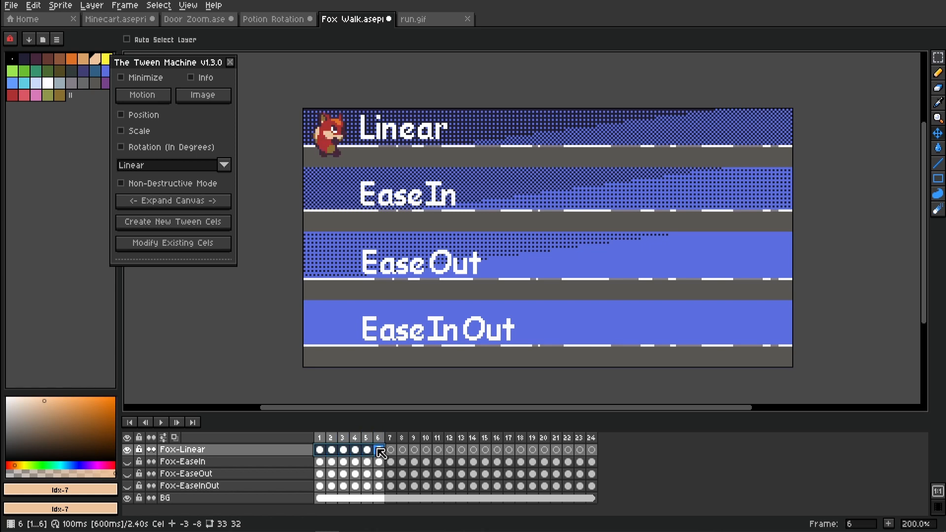
pyautogui.click(378, 450)
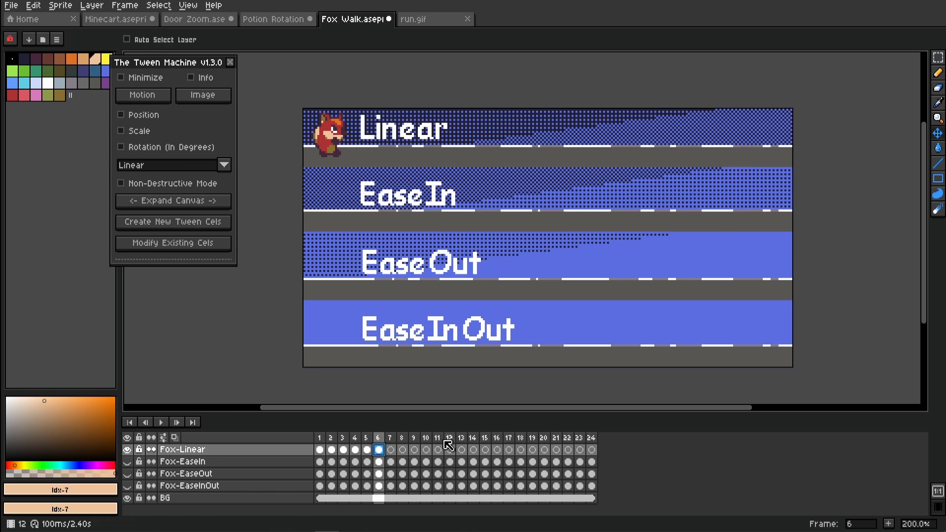
pyautogui.moveTo(325, 455); pyautogui.dragTo(379, 451)
pyautogui.hotkey('ctrl', 'c')
pyautogui.click(390, 449)
pyautogui.hotkey('ctrl', 'v')
pyautogui.click(464, 452)
pyautogui.hotkey('ctrl', 'v')
pyautogui.click(534, 452)
pyautogui.hotkey('ctrl', 'v')
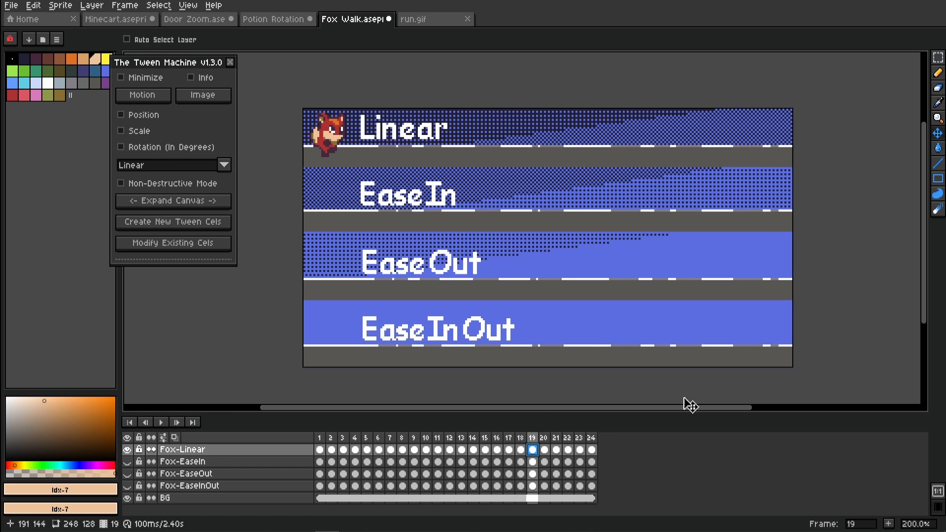
# - Move the fox in Fox-Linear frame 24 to the far right end of the Linear road, at X 227, Y 2
pyautogui.click(320, 450)
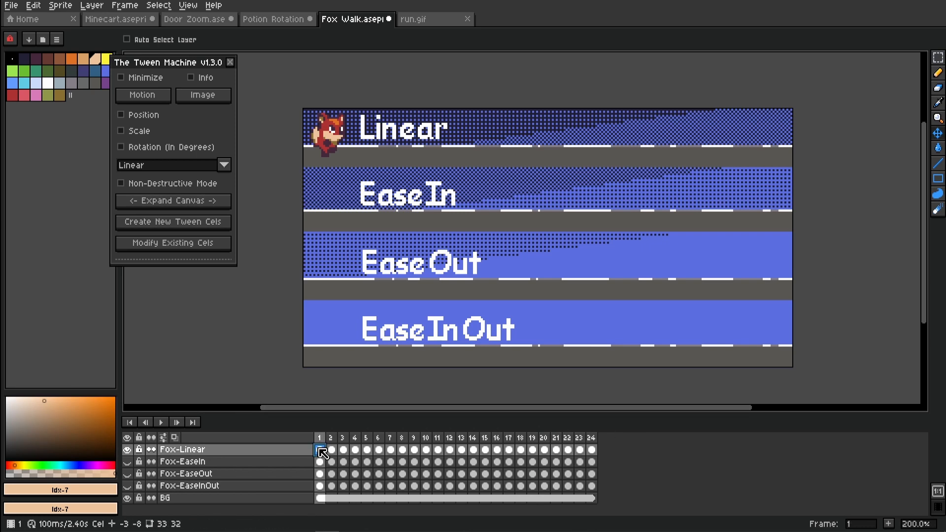
pyautogui.click(591, 450)
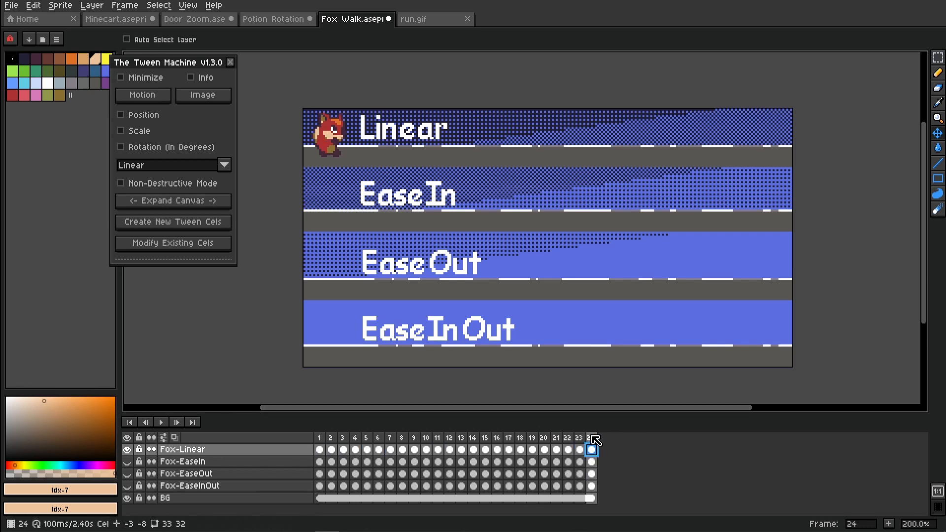
pyautogui.click(937, 57)
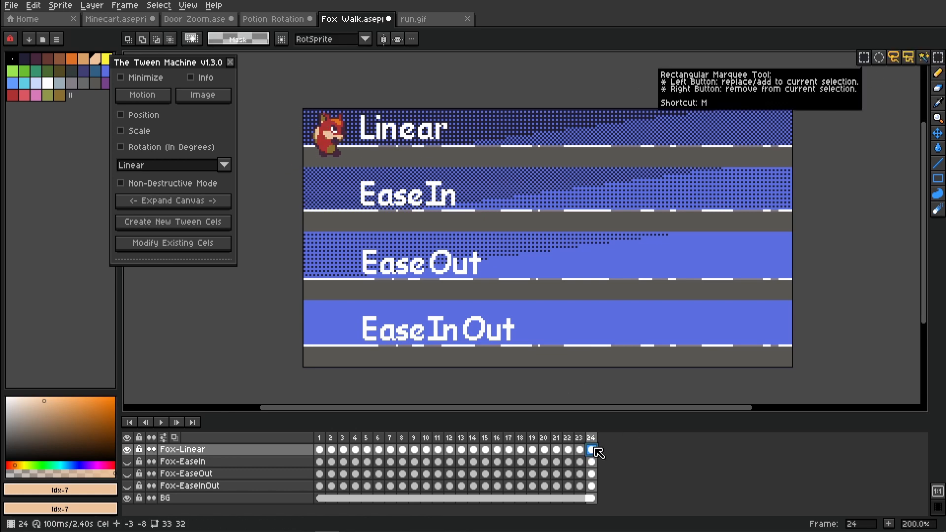
pyautogui.click(601, 388)
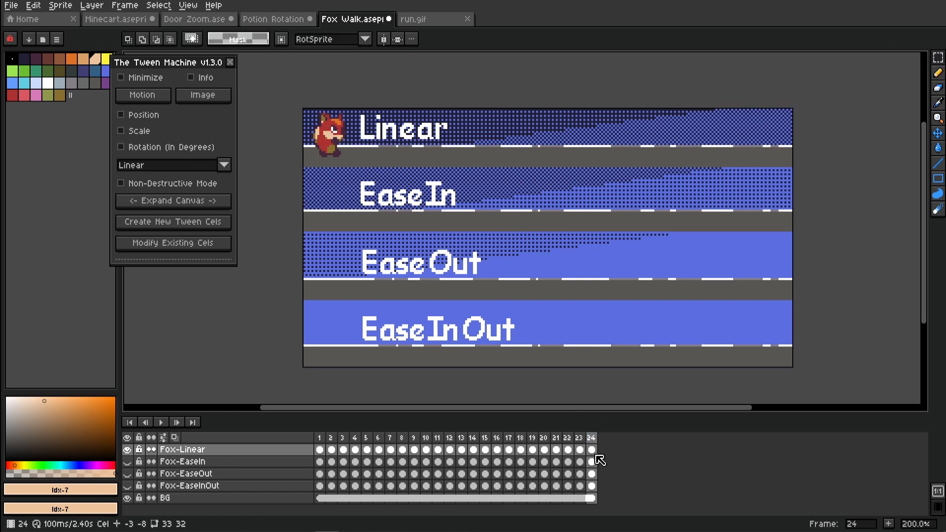
pyautogui.moveTo(309, 110); pyautogui.dragTo(769, 174)
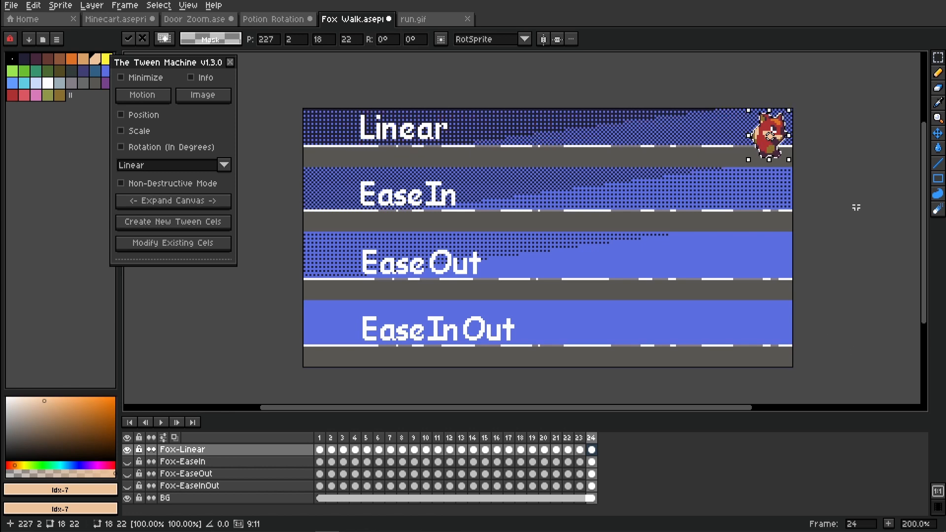
# - Apply a Linear Position tween to the existing Fox-Linear cels in frames 1 to 24 and return to frame 1
pyautogui.press('Home')
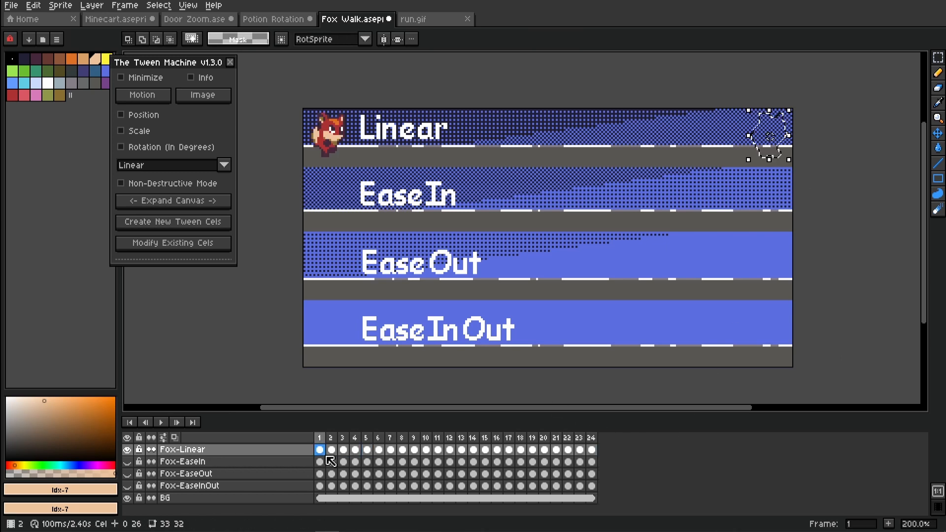
pyautogui.moveTo(320, 453); pyautogui.dragTo(594, 450)
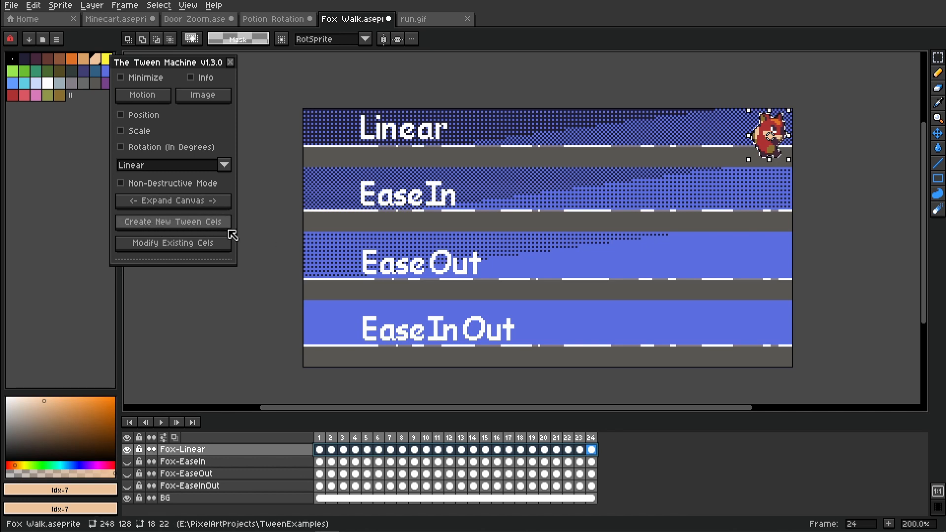
pyautogui.click(176, 246)
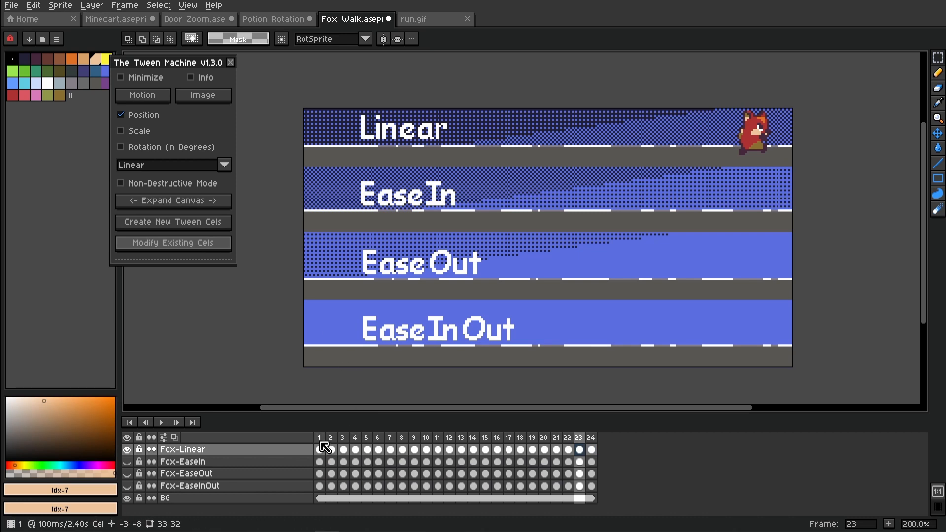
pyautogui.moveTo(320, 443)
pyautogui.mouseDown()
pyautogui.moveTo(619, 451)
pyautogui.moveTo(320, 449)
pyautogui.mouseUp()
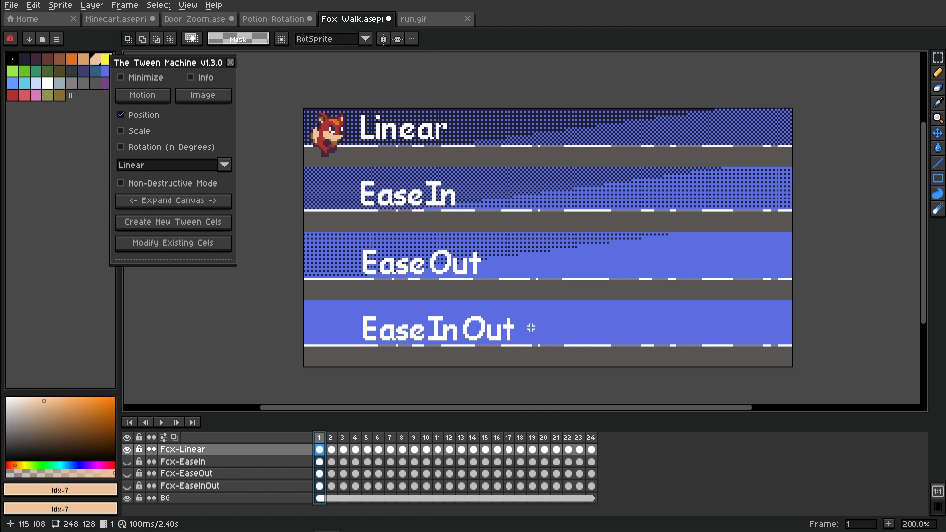
# - Turn on onion skinning across Fox-Linear frames 1 to 24 to examine the spacing of the linear motion
pyautogui.click(224, 168)
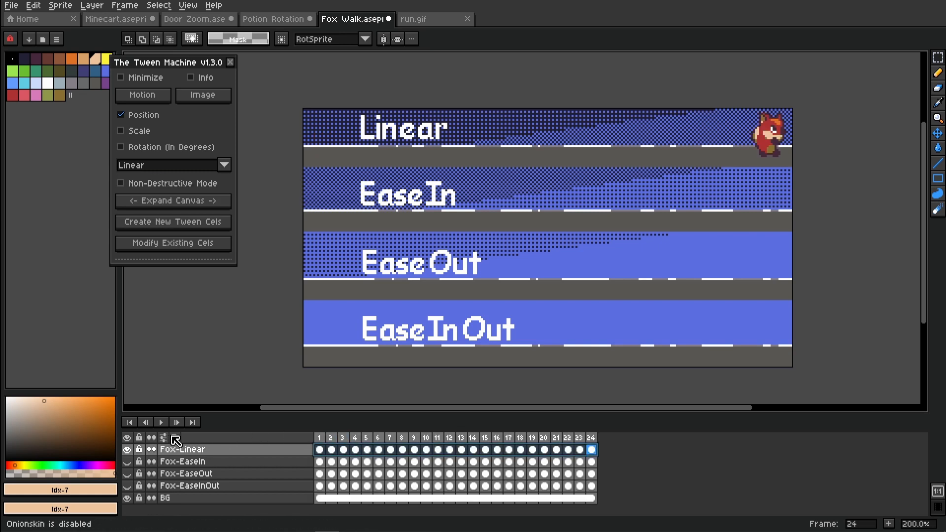
pyautogui.click(175, 437)
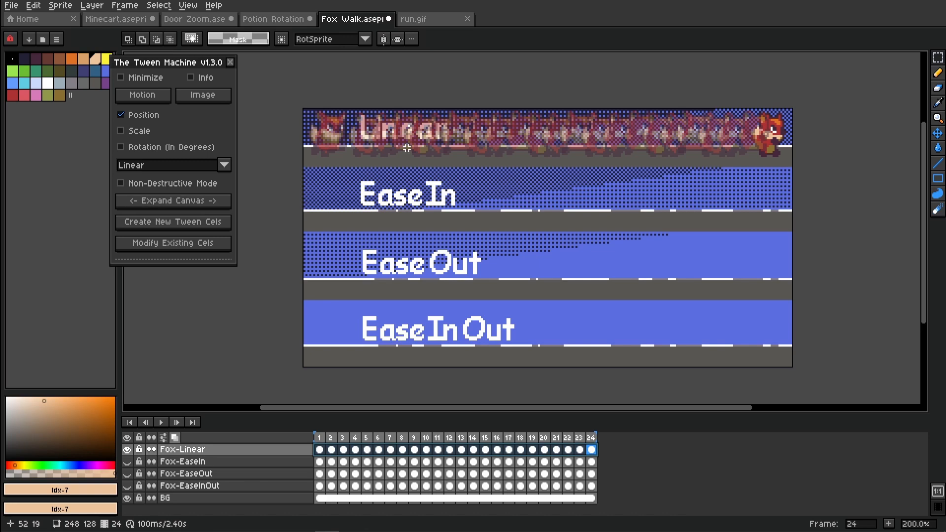
pyautogui.moveTo(325, 447); pyautogui.dragTo(164, 478)
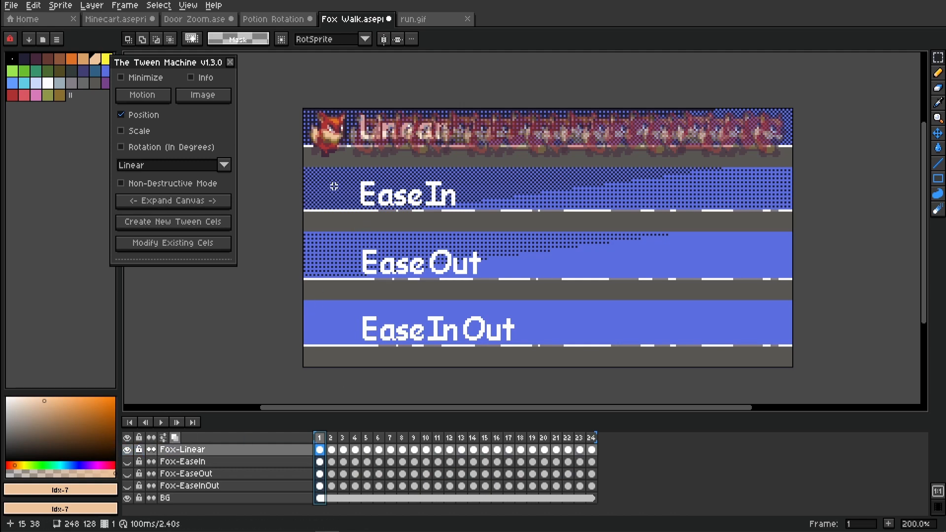
# - Show the Fox-EaseIn layer to examine its motion, and hide it again
pyautogui.click(127, 461)
pyautogui.click(168, 461)
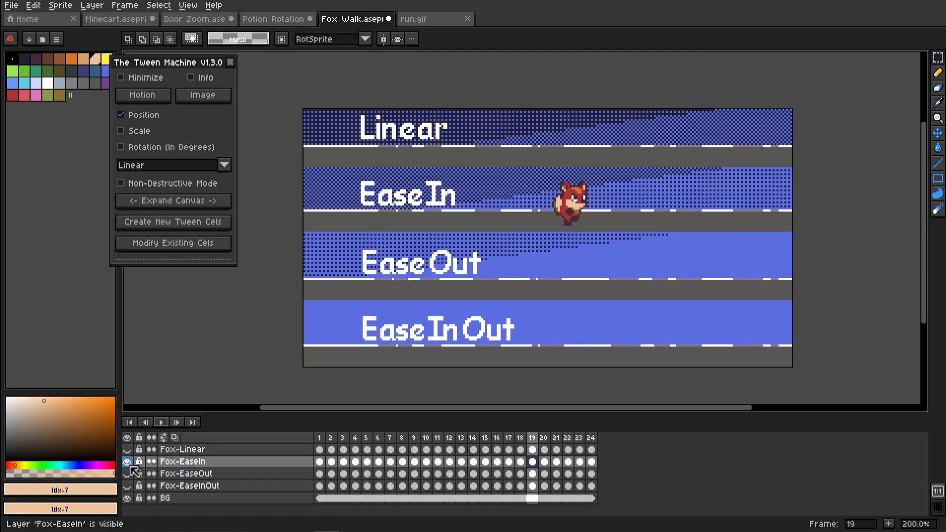
pyautogui.click(127, 462)
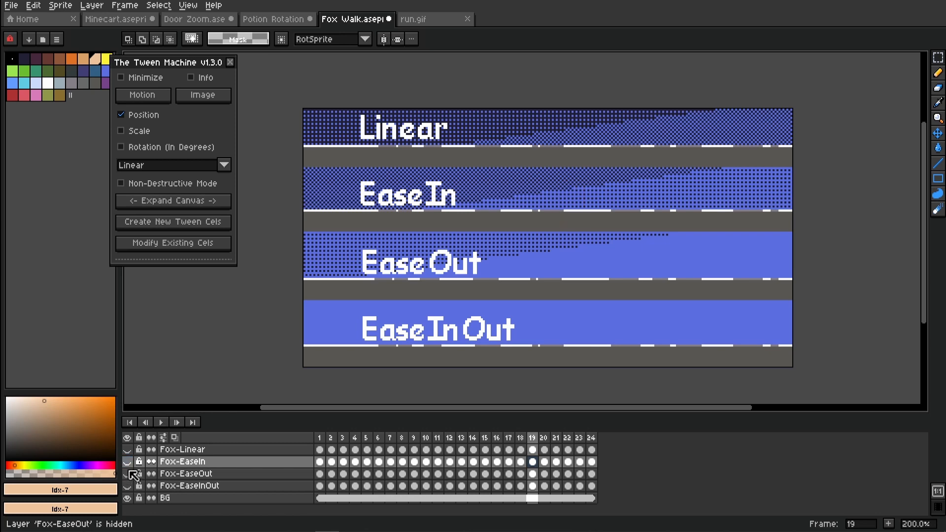
# - Show the Fox-EaseOut layer with onion skinning and play its animation to examine the spacing between frames
pyautogui.click(127, 474)
pyautogui.click(186, 474)
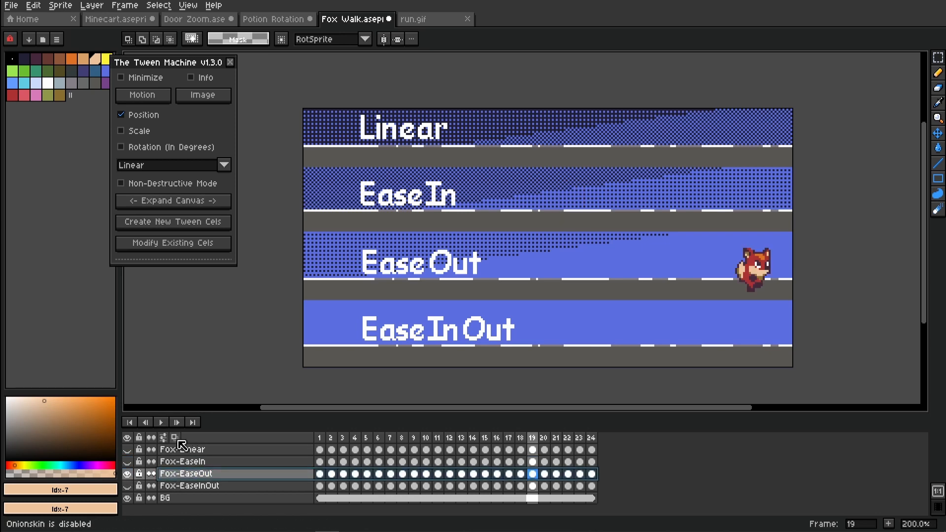
pyautogui.click(175, 437)
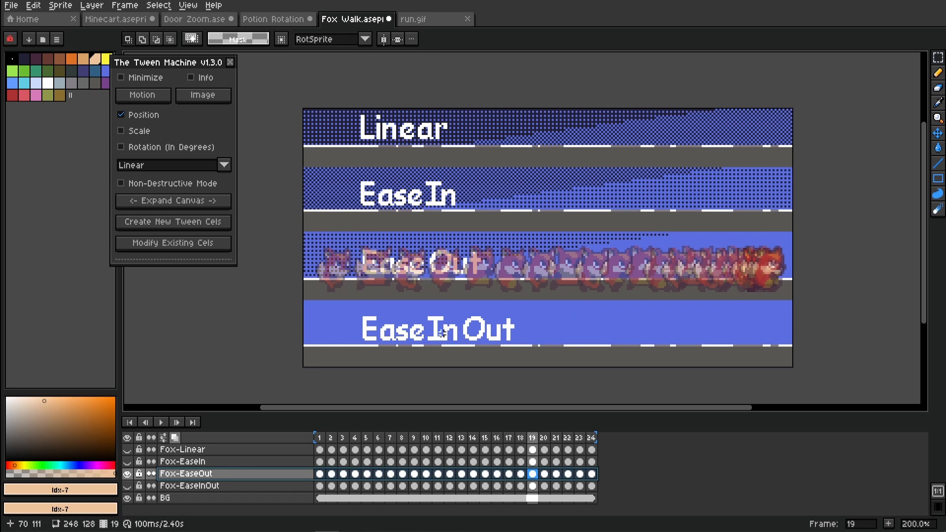
pyautogui.click(161, 422)
pyautogui.click(161, 422)
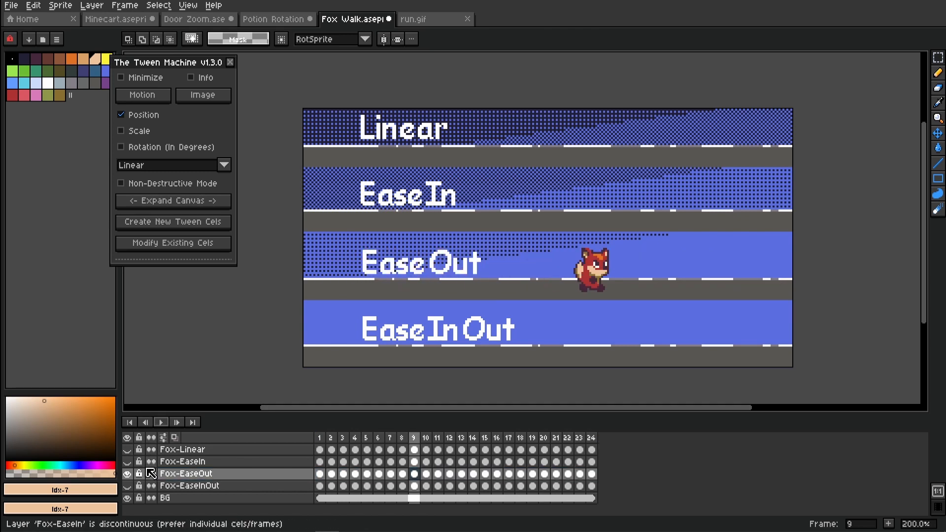
# - Hide Fox-EaseOut, show Fox-EaseInOut instead, and examine its frame spacing with onion skinning
pyautogui.click(127, 474)
pyautogui.click(127, 486)
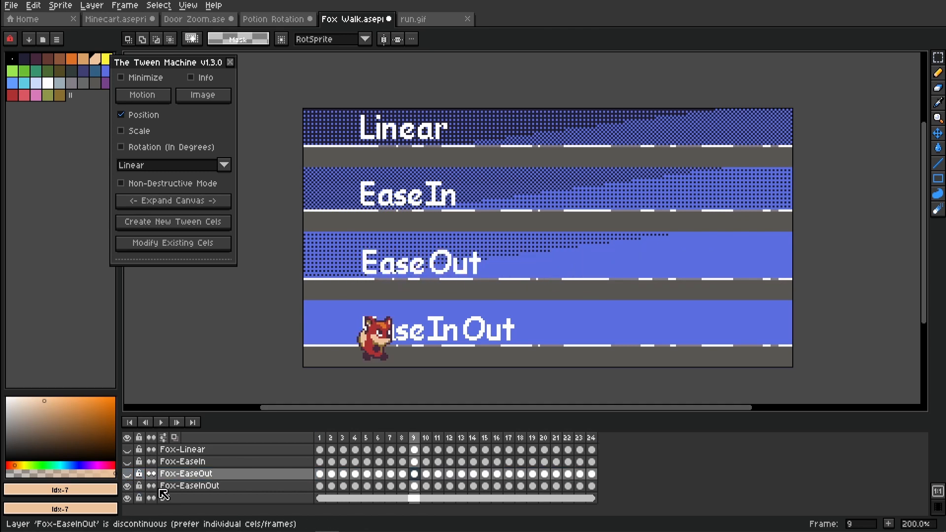
pyautogui.click(193, 486)
pyautogui.click(175, 437)
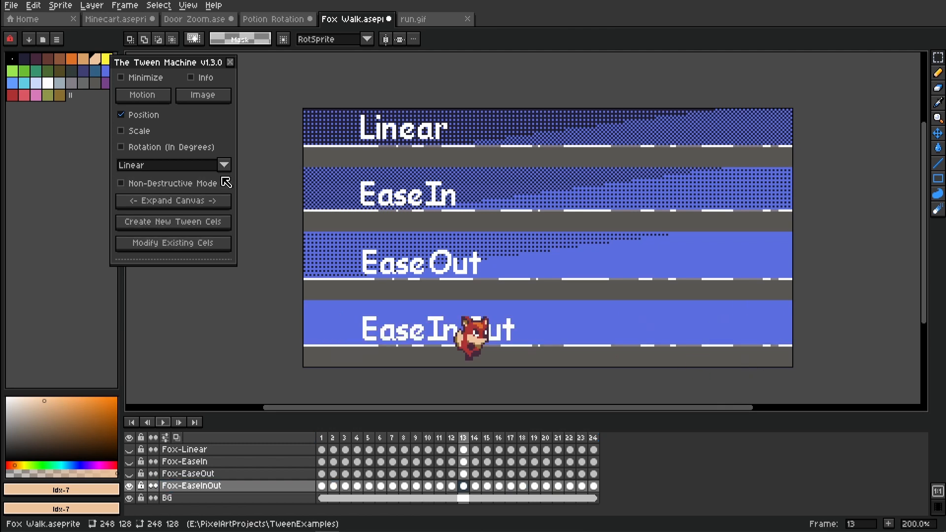
# - Try the EaseIn option for the tween's easing and set it back to Linear
pyautogui.click(223, 165)
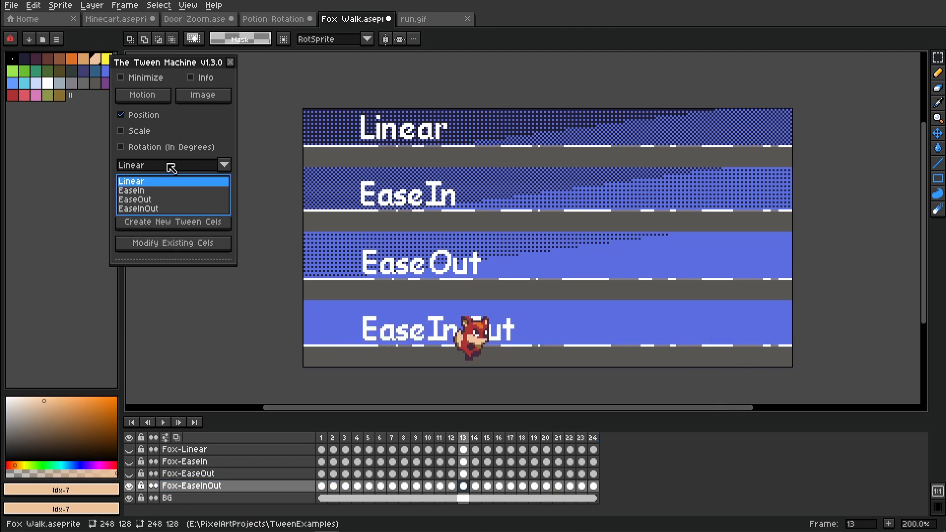
pyautogui.click(140, 191)
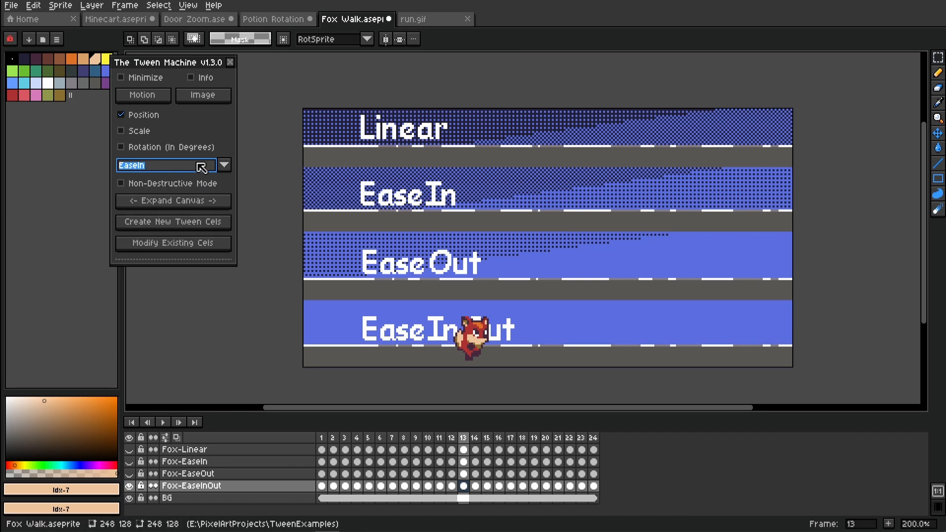
pyautogui.click(225, 166)
pyautogui.click(131, 181)
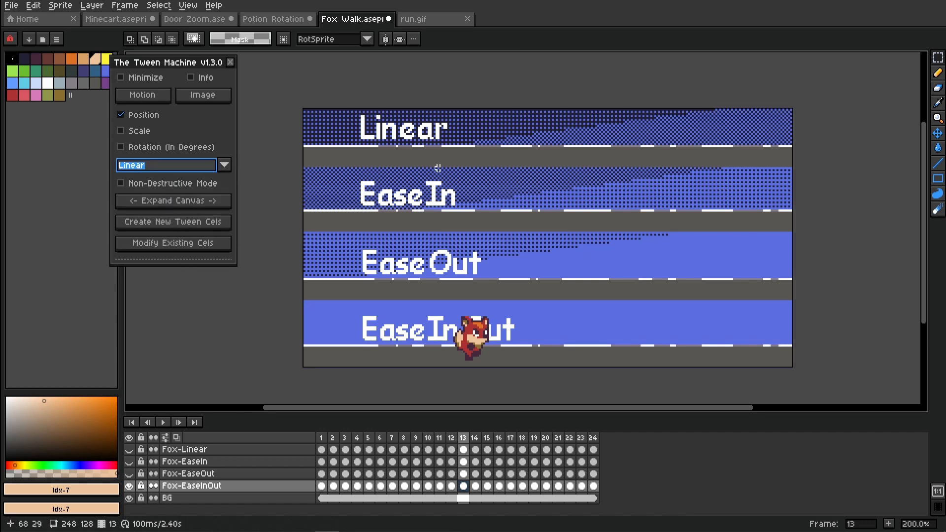
# - In the Minecart sprite, create new Linear position tween cels on the Cart layer across frames 1 to 12 using Non-Destructive Mode
pyautogui.click(199, 243)
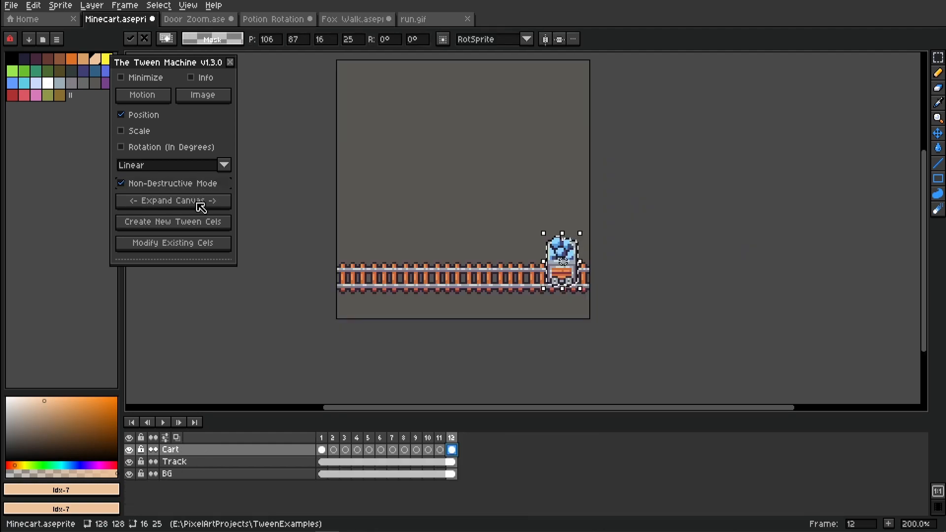
pyautogui.moveTo(324, 451); pyautogui.dragTo(458, 450)
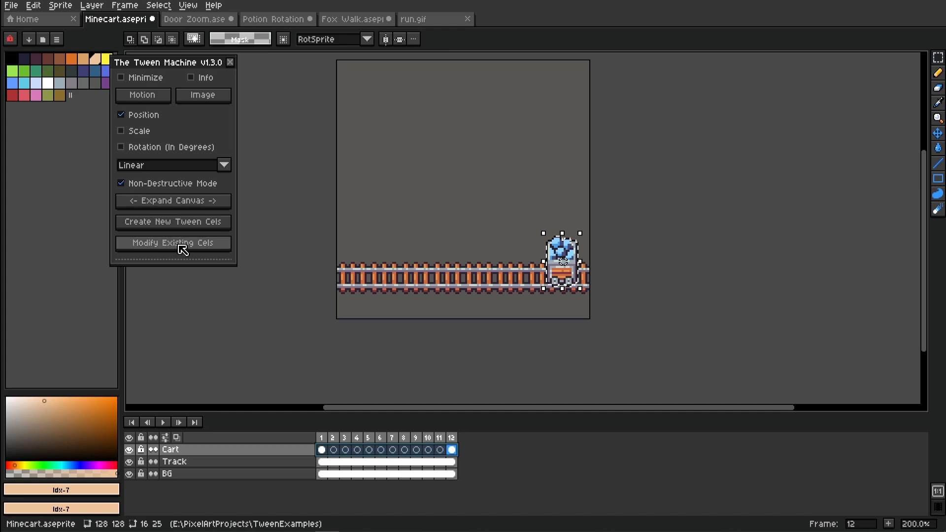
pyautogui.click(180, 226)
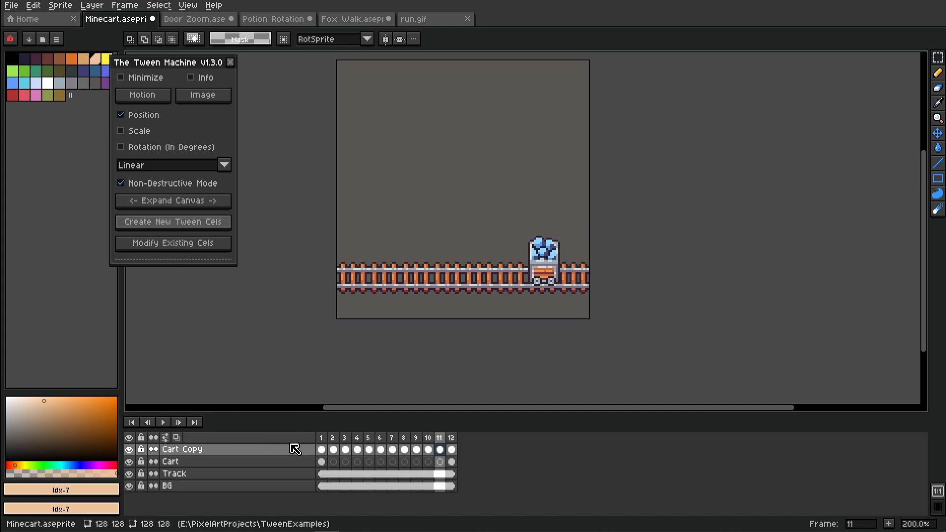
# - Hide the Cart Copy layer and scrub through frames 1 to 12 to examine the original Cart layer
pyautogui.moveTo(321, 438)
pyautogui.mouseDown()
pyautogui.moveTo(467, 439)
pyautogui.moveTo(316, 438)
pyautogui.mouseUp()
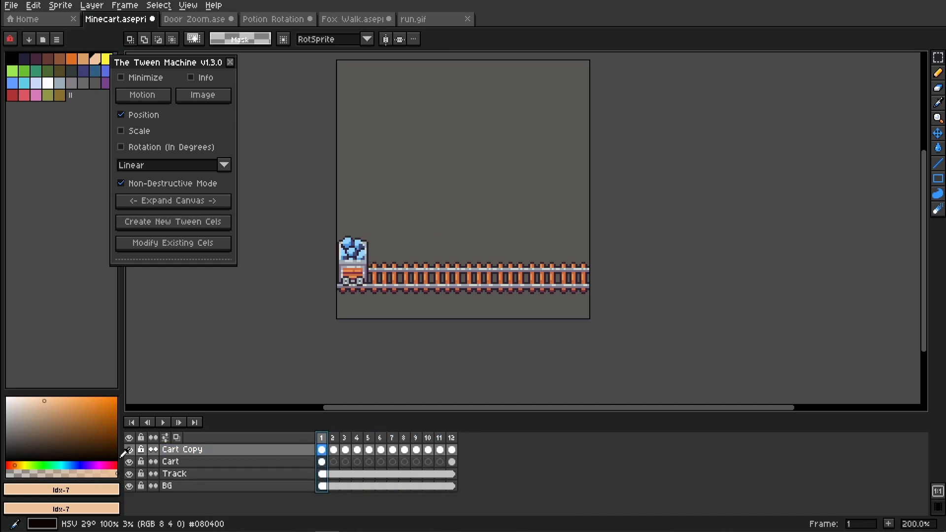
pyautogui.click(129, 449)
pyautogui.click(129, 461)
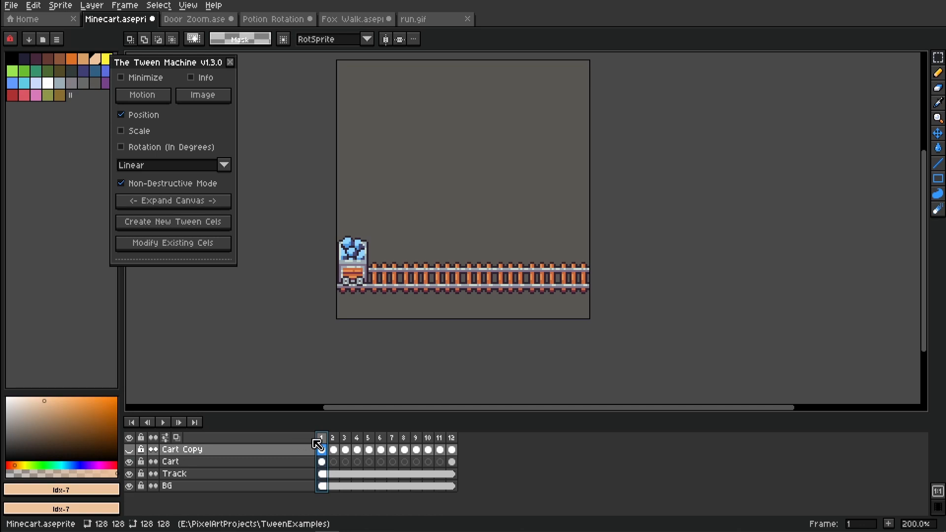
pyautogui.moveTo(324, 440)
pyautogui.mouseDown()
pyautogui.moveTo(450, 434)
pyautogui.moveTo(323, 433)
pyautogui.moveTo(451, 444)
pyautogui.moveTo(318, 450)
pyautogui.mouseUp()
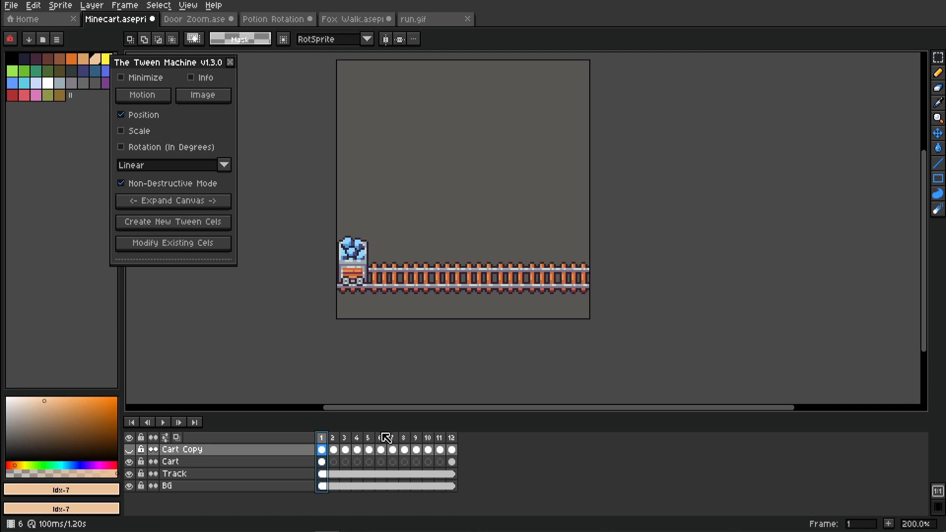
pyautogui.moveTo(321, 438); pyautogui.dragTo(462, 440)
pyautogui.click(321, 438)
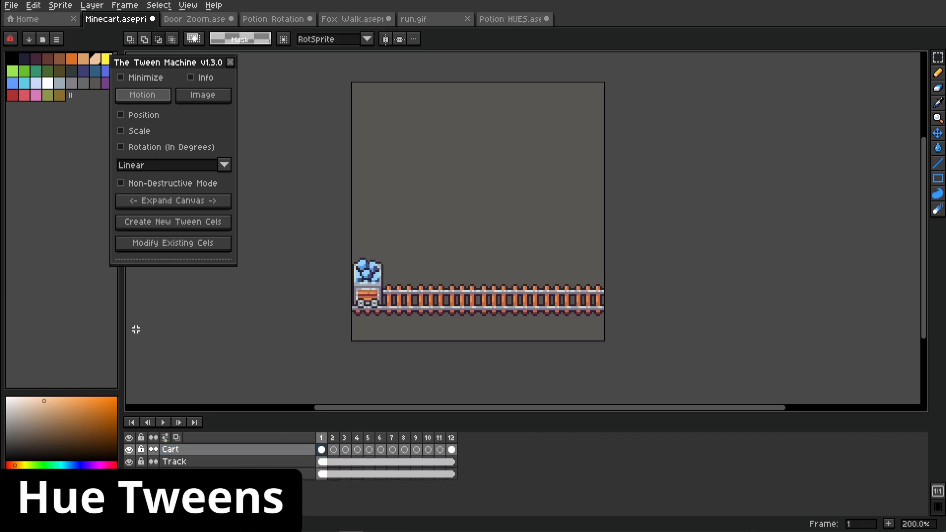
# - Show the Image tween options, then open the Potion HUES sprite and scrub the Liquid layer's existing frames
pyautogui.click(223, 99)
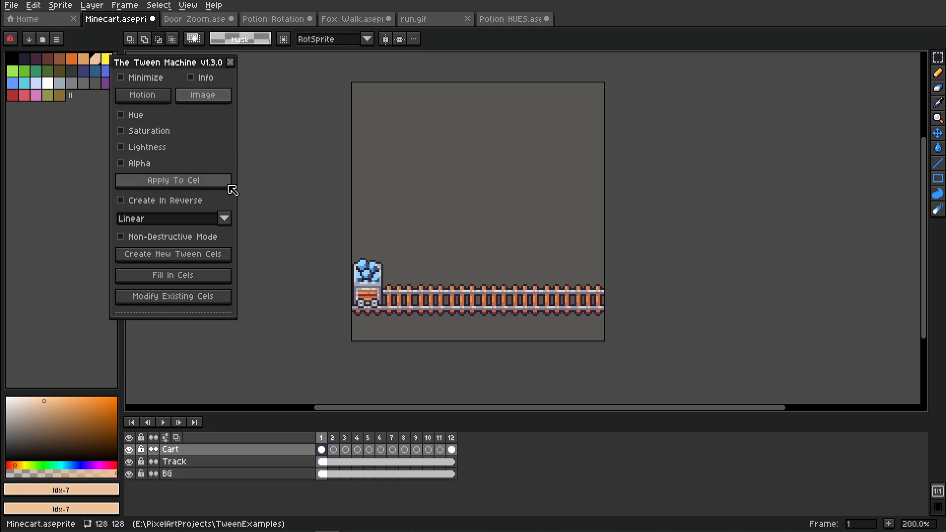
pyautogui.click(519, 25)
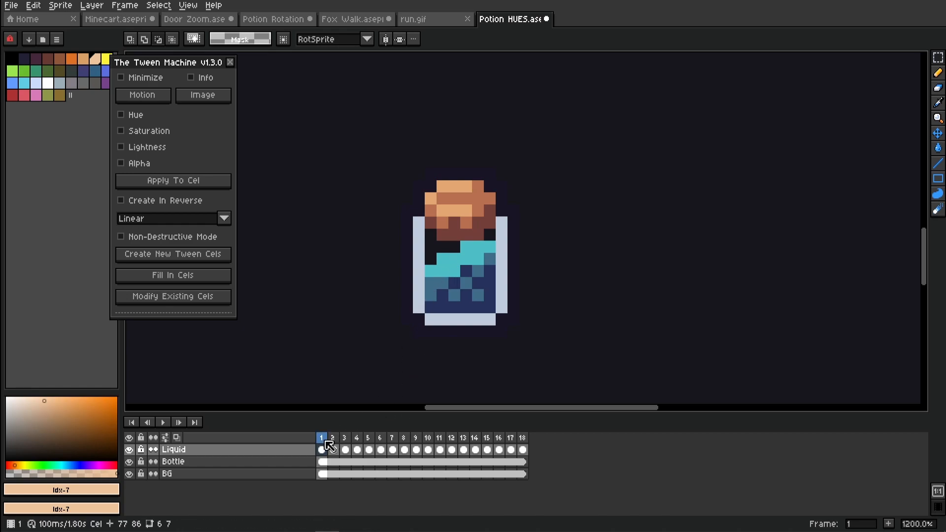
pyautogui.moveTo(322, 449); pyautogui.dragTo(296, 447)
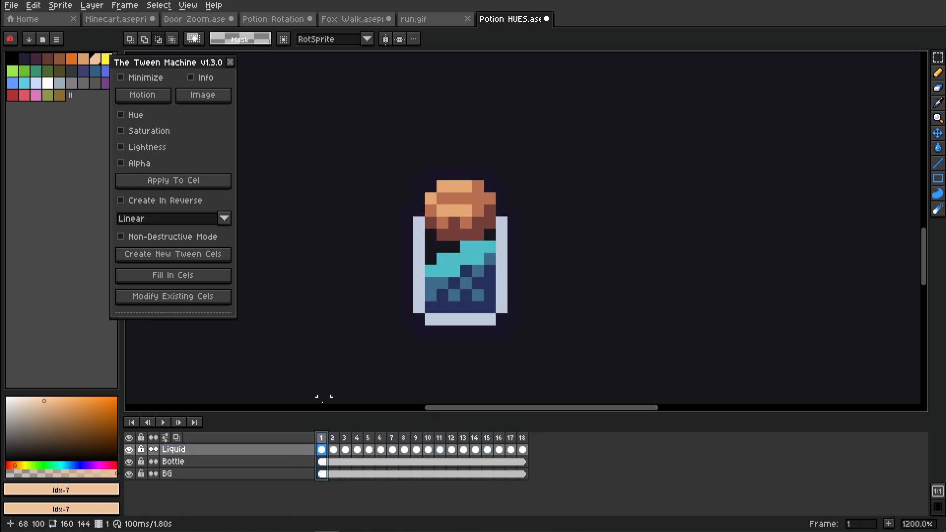
# - Delete the Liquid cels in frames 2 to 18 and copy the frame 1 cel into frame 18
pyautogui.moveTo(333, 450); pyautogui.dragTo(527, 452)
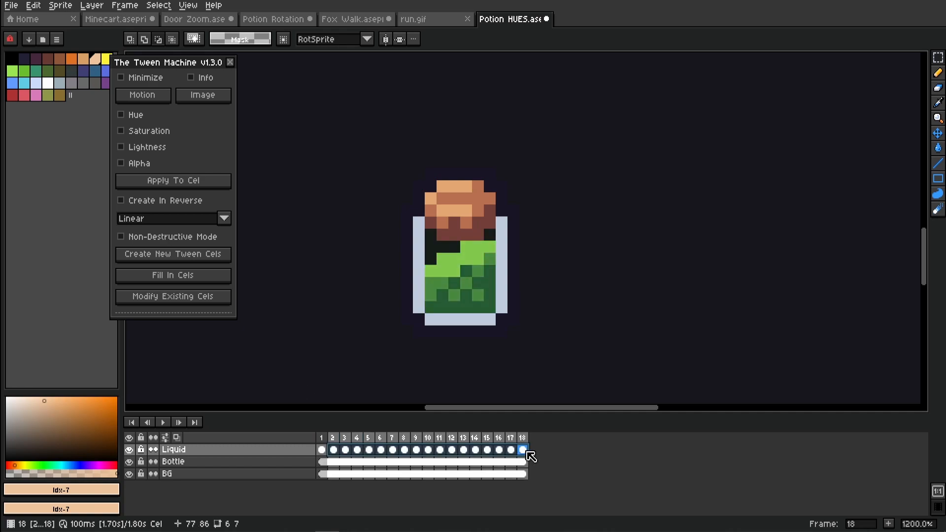
pyautogui.press('Delete')
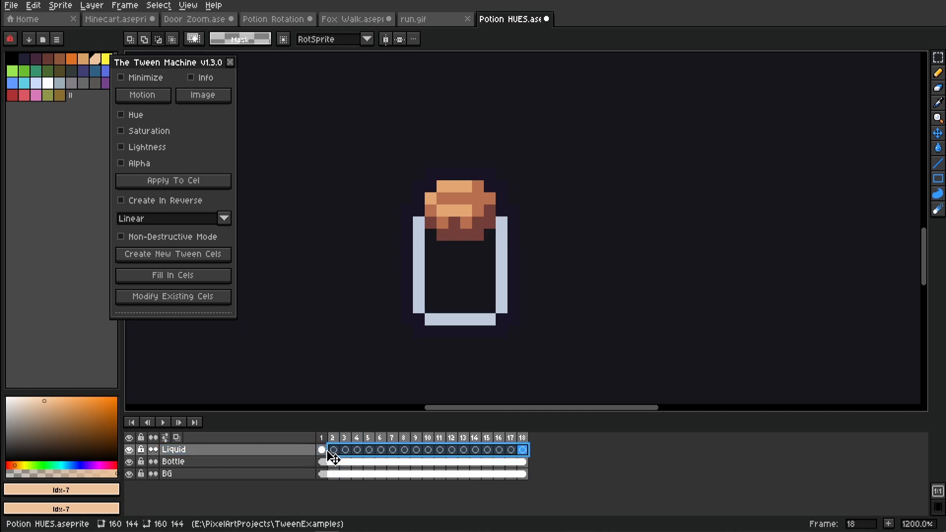
pyautogui.click(321, 449)
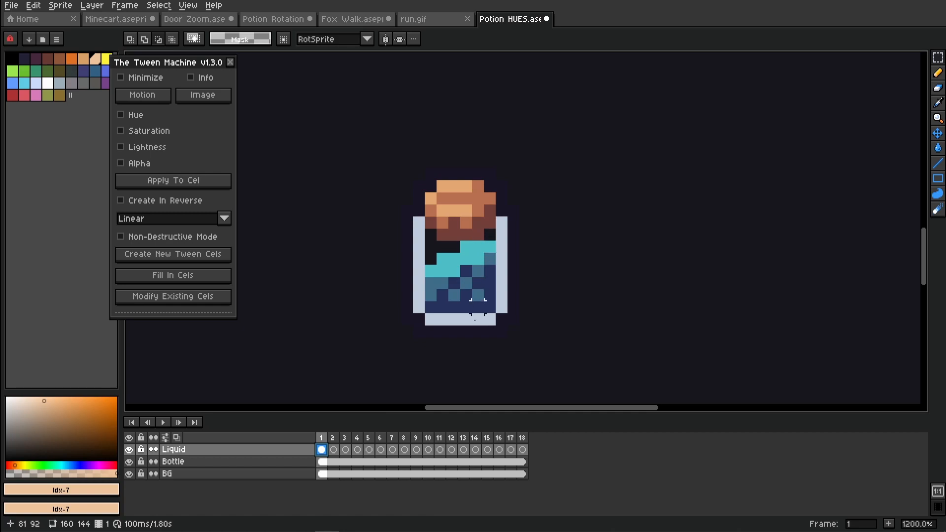
pyautogui.click(524, 451)
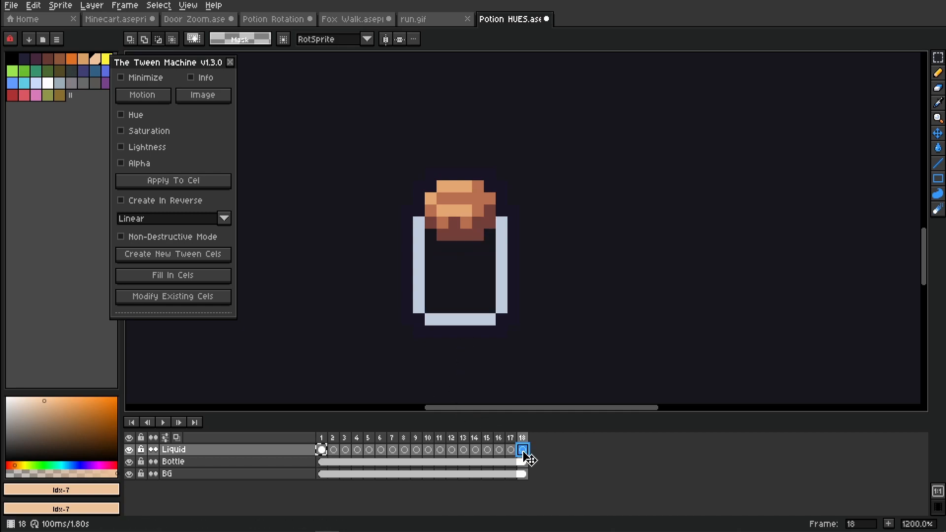
pyautogui.hotkey('ctrl', 'v')
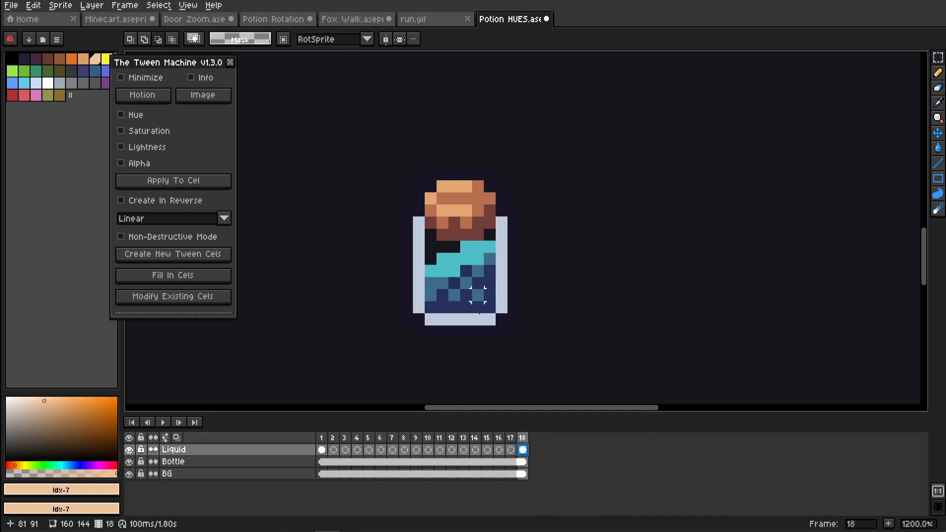
# - Apply a Hue shift of 270 to the frame 18 Liquid cel and create new tween cels across frames 1 to 18
pyautogui.click(132, 117)
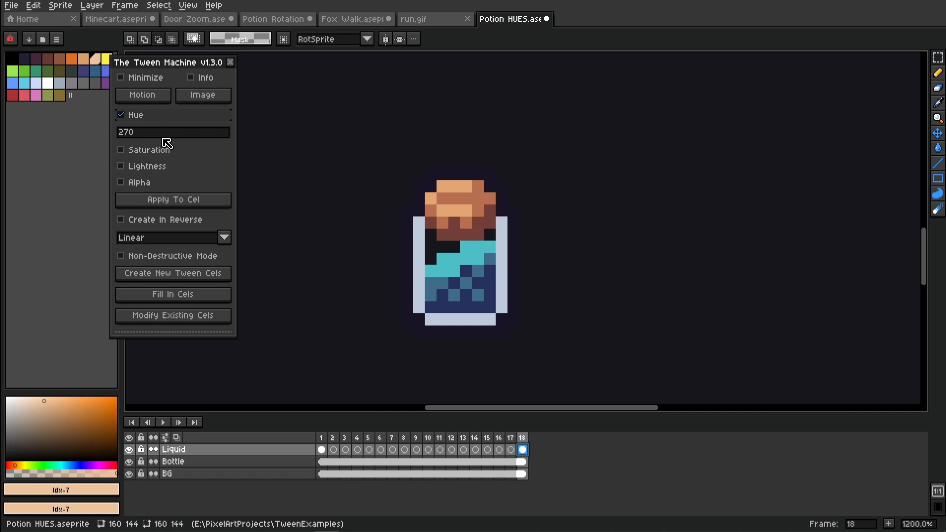
pyautogui.click(197, 202)
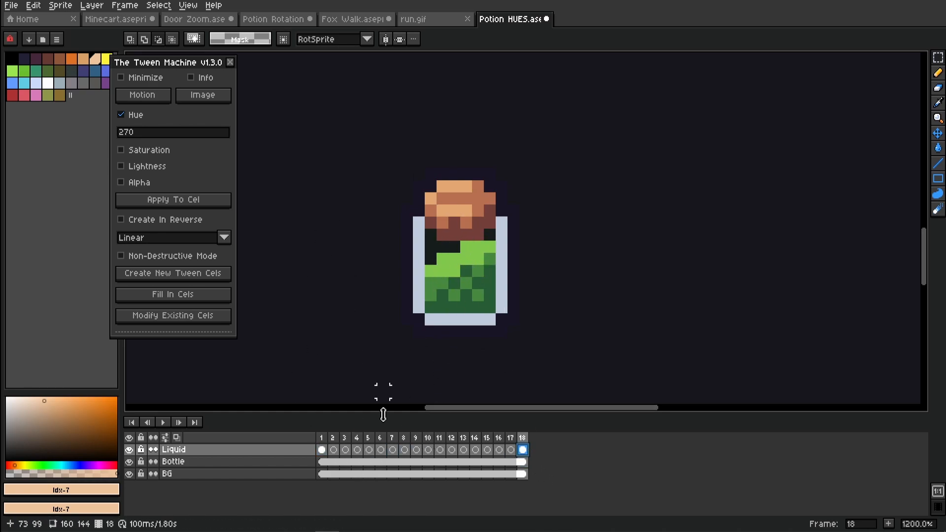
pyautogui.moveTo(322, 450); pyautogui.dragTo(526, 455)
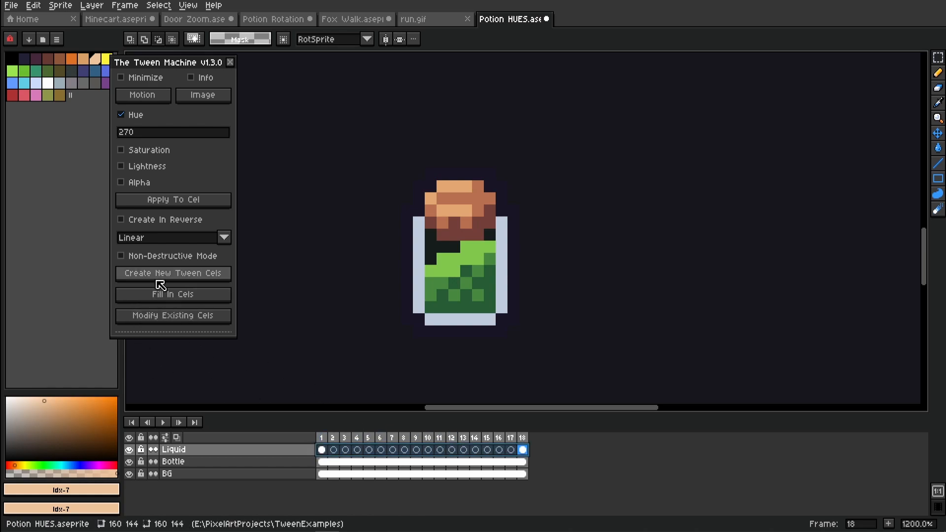
pyautogui.click(202, 279)
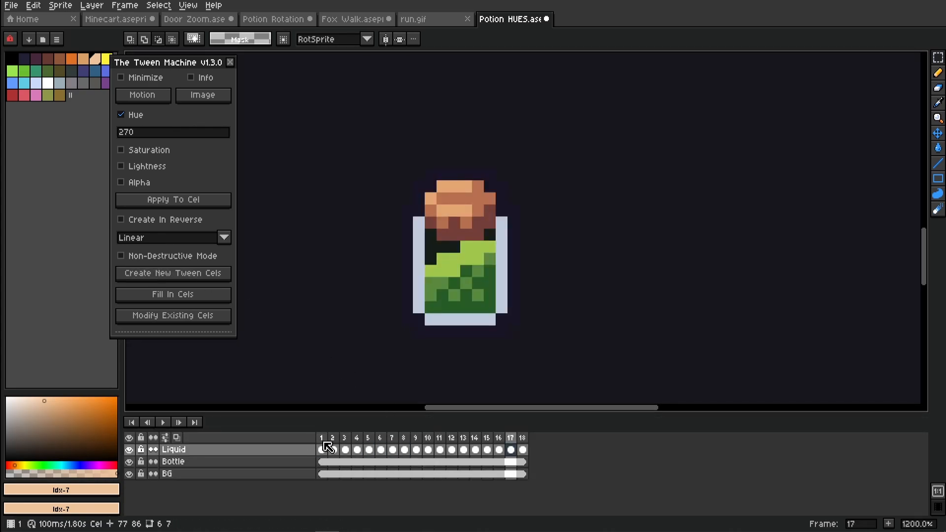
pyautogui.moveTo(327, 447)
pyautogui.mouseDown()
pyautogui.moveTo(521, 449)
pyautogui.moveTo(321, 441)
pyautogui.moveTo(528, 437)
pyautogui.moveTo(332, 434)
pyautogui.mouseUp()
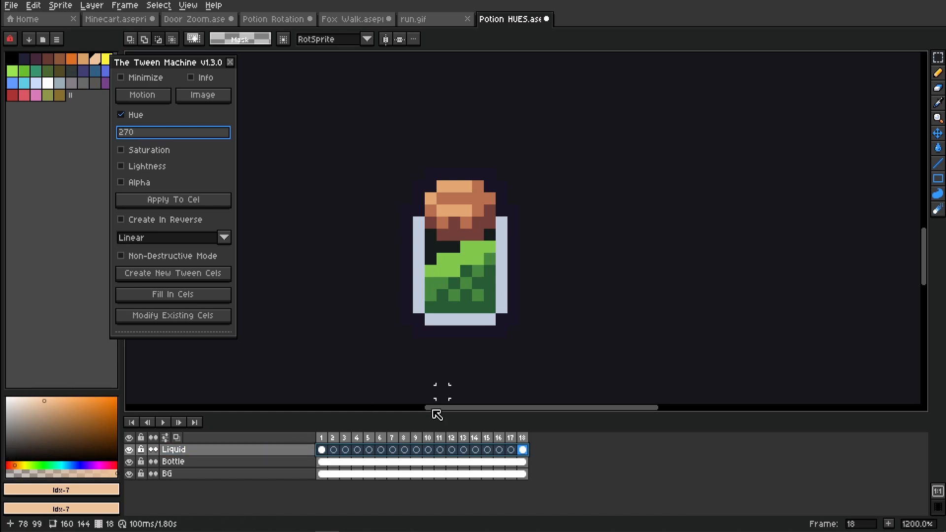
# - Sample the light teal colour of the liquid in frame 1 with the eyedropper
pyautogui.click(322, 450)
pyautogui.press('i')
pyautogui.click(452, 249)
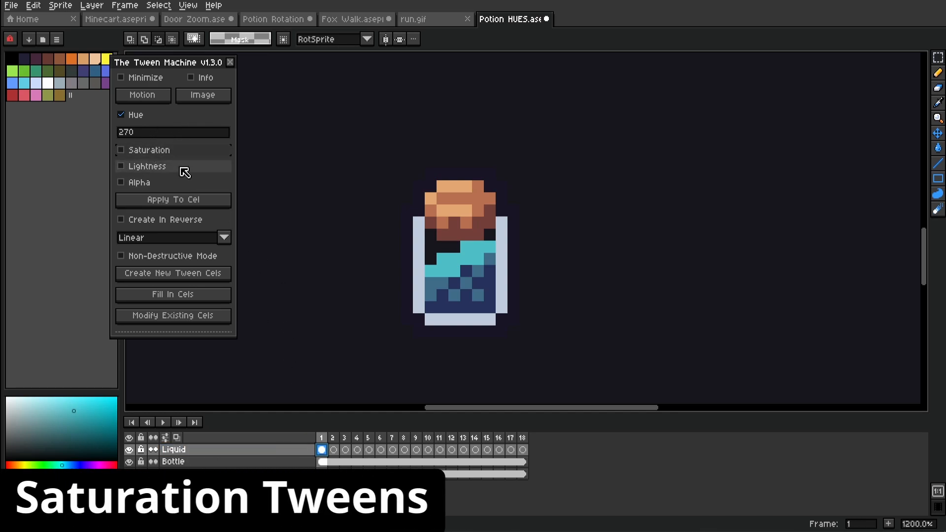
# - Enable Saturation instead of Hue for the tween and copy the Liquid cel from frame 1 into frame 18
pyautogui.click(152, 150)
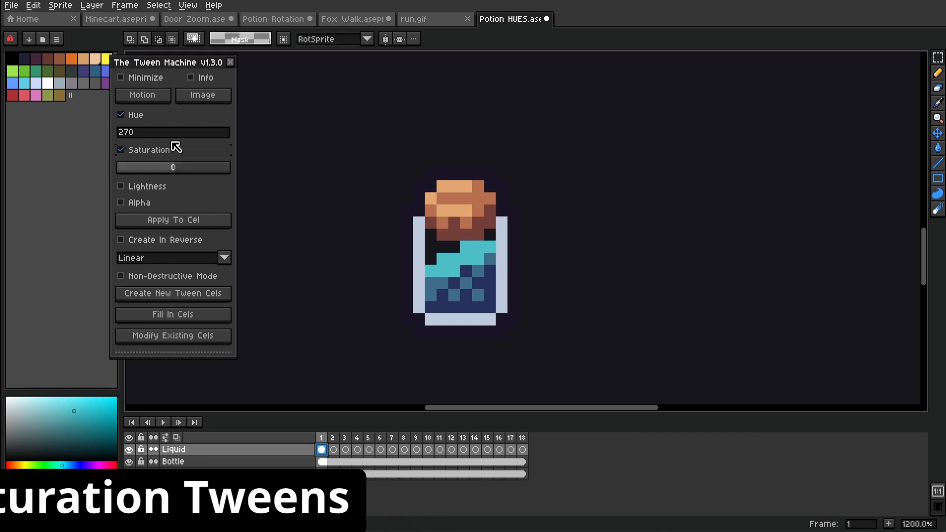
pyautogui.click(150, 115)
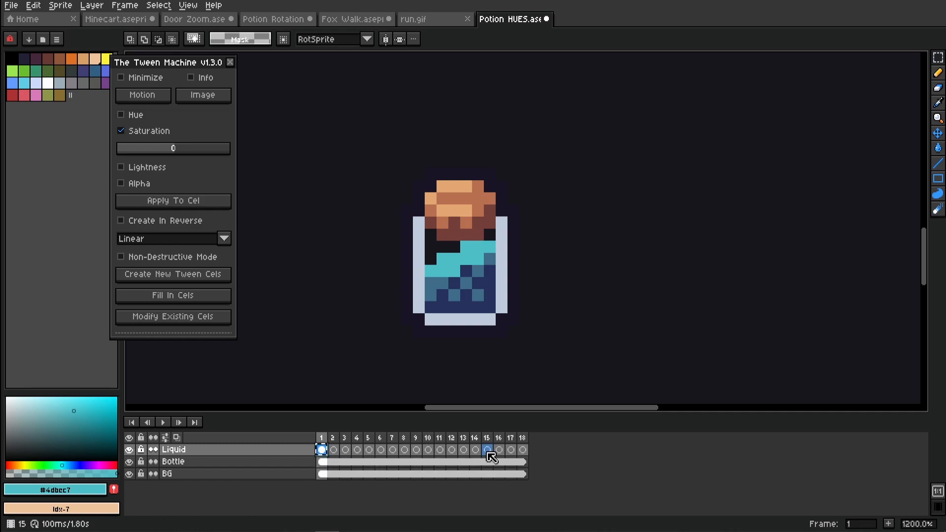
pyautogui.click(522, 450)
pyautogui.hotkey('ctrl', 'v')
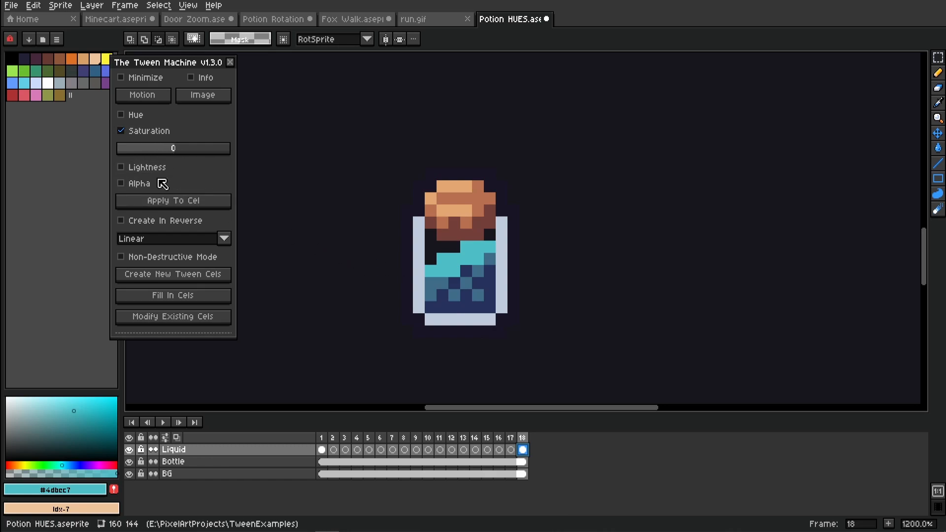
# - Set Saturation to -100 and apply it to the Liquid cel in frame 18
pyautogui.moveTo(179, 154); pyautogui.dragTo(154, 157)
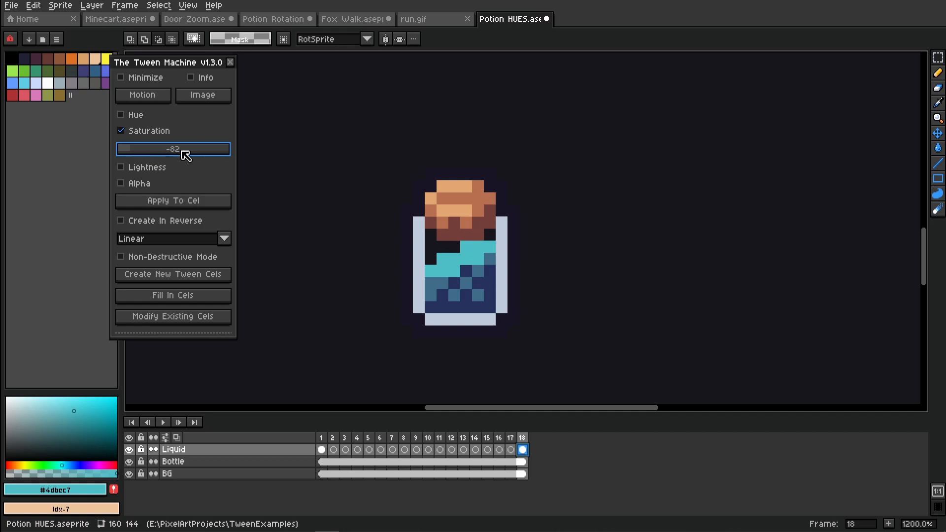
pyautogui.moveTo(147, 160); pyautogui.dragTo(95, 166)
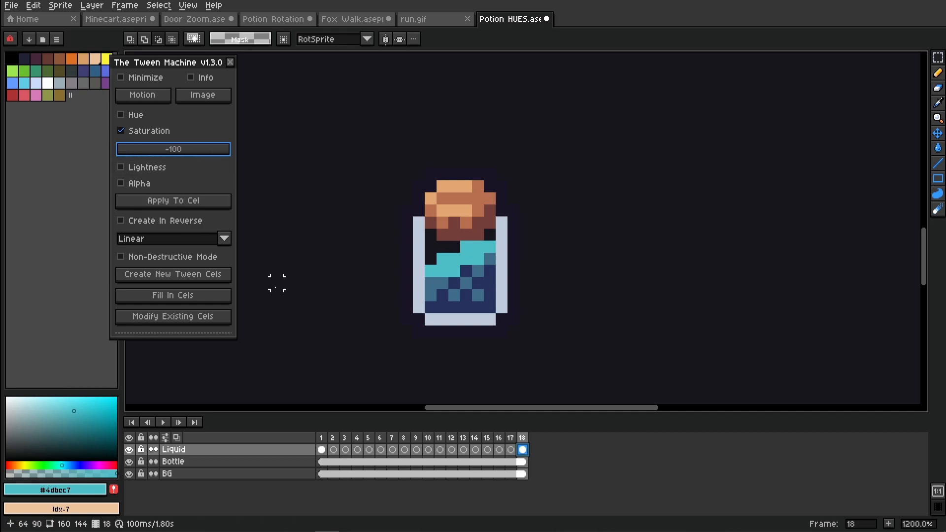
pyautogui.click(525, 450)
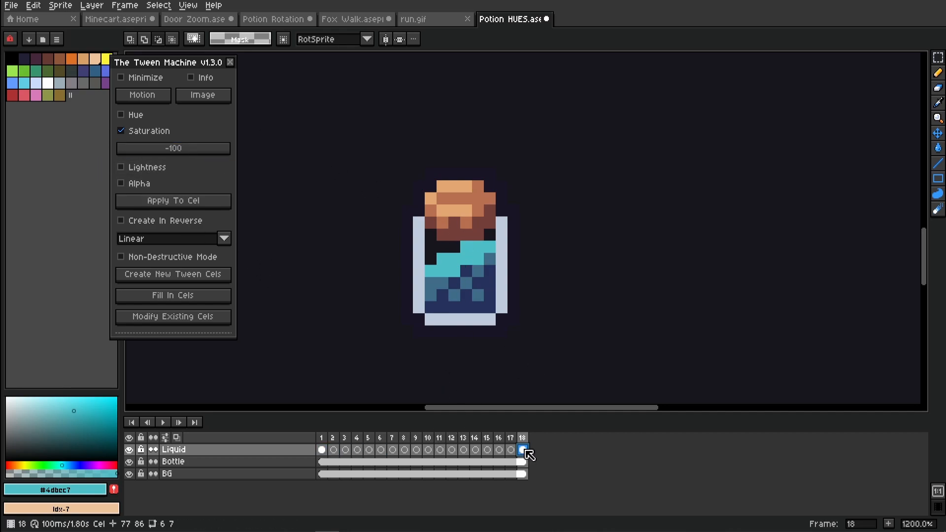
pyautogui.click(188, 207)
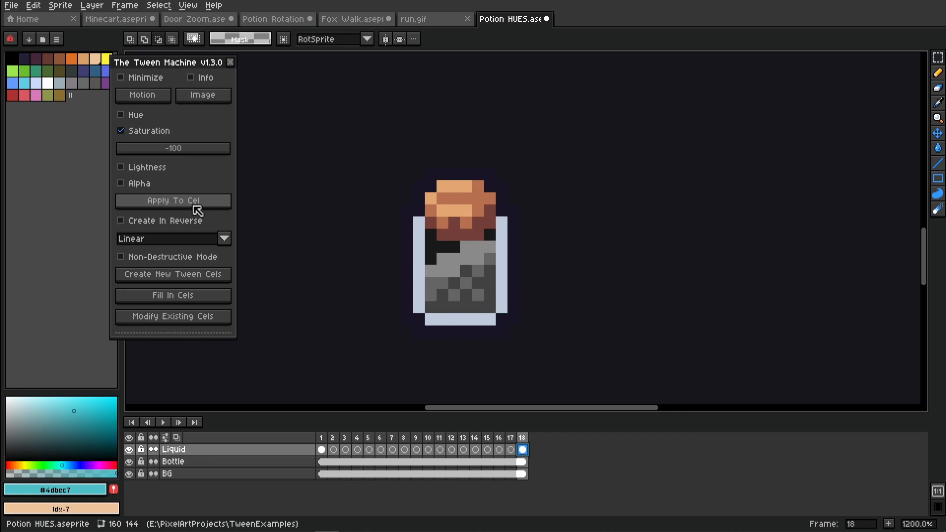
# - Create new saturation tween cels on the Liquid layer across frames 1 to 18 and scrub through the result
pyautogui.moveTo(321, 455); pyautogui.dragTo(526, 456)
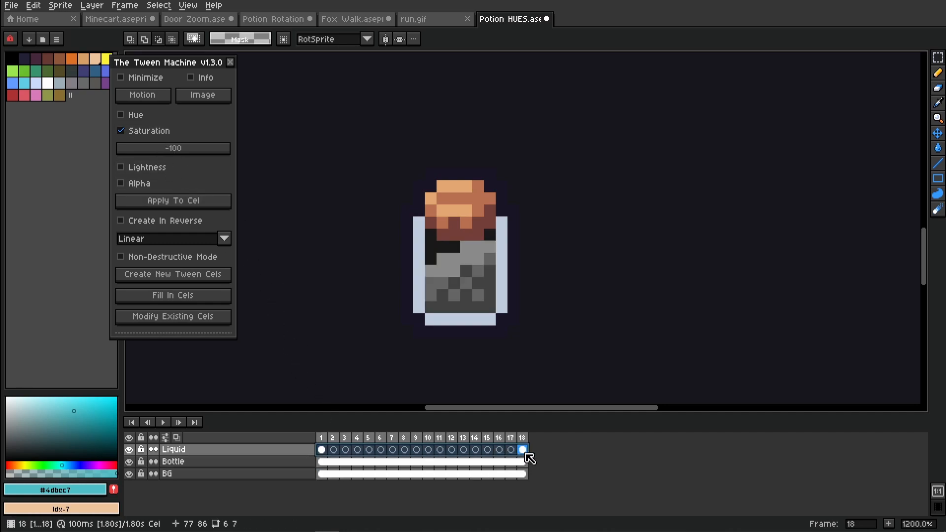
pyautogui.click(209, 280)
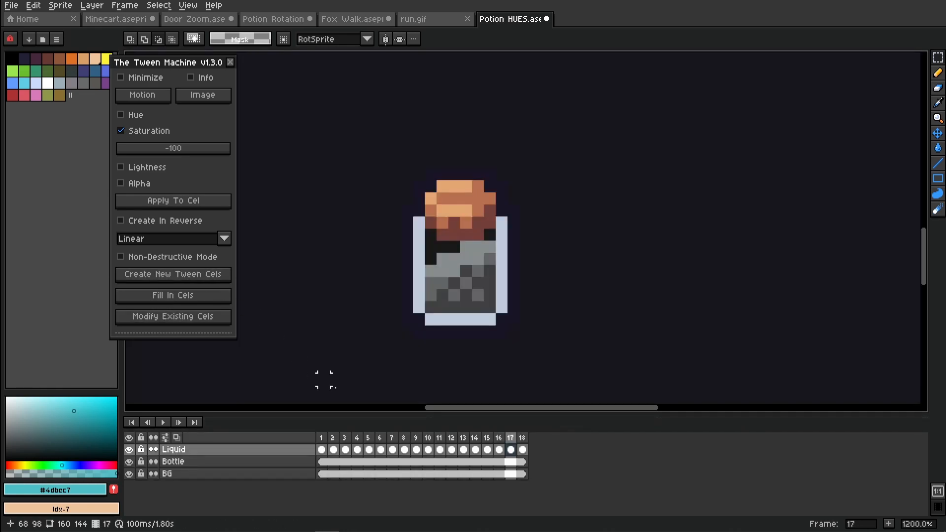
pyautogui.moveTo(323, 446); pyautogui.dragTo(543, 457)
# - Undo the desaturation of the frame 18 Liquid cel, then set Saturation to -50 and apply it to that cel
pyautogui.moveTo(277, 247); pyautogui.dragTo(295, 255)
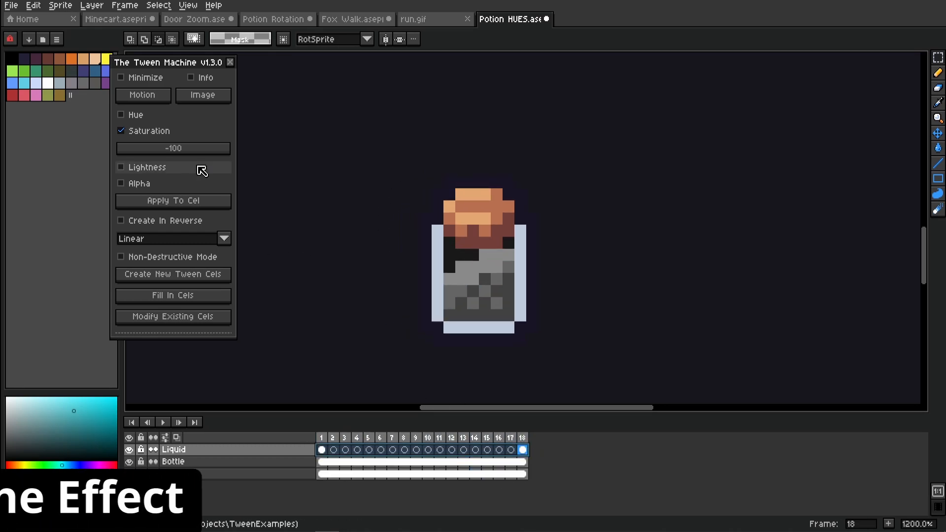
pyautogui.moveTo(529, 313); pyautogui.dragTo(458, 318)
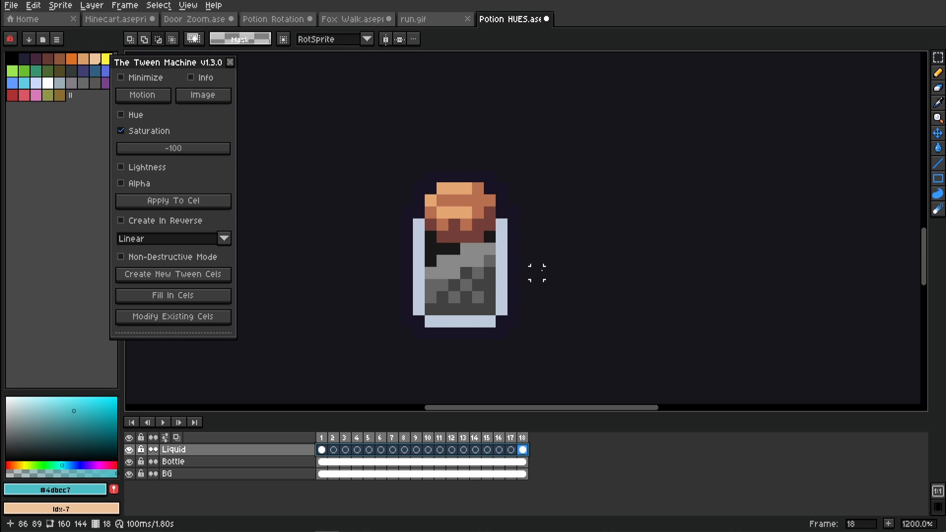
pyautogui.hotkey('ctrl', 'z')
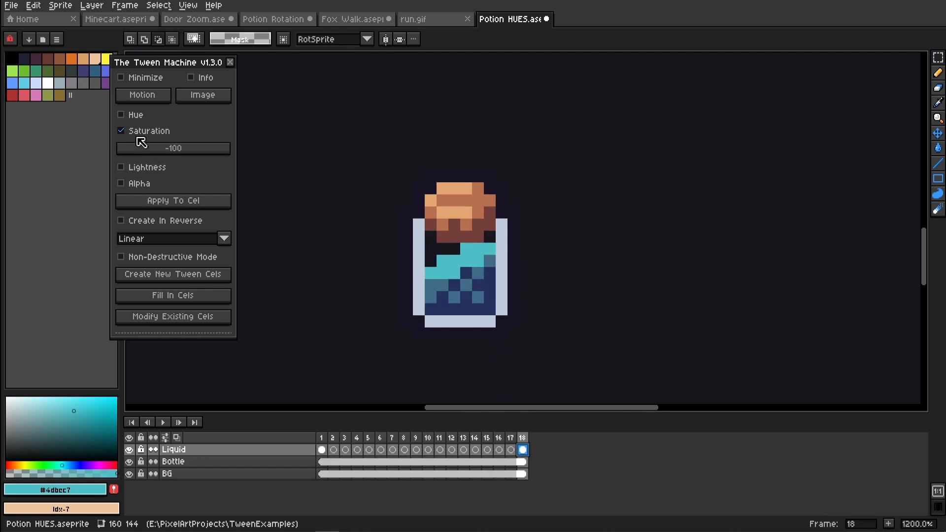
pyautogui.click(146, 148)
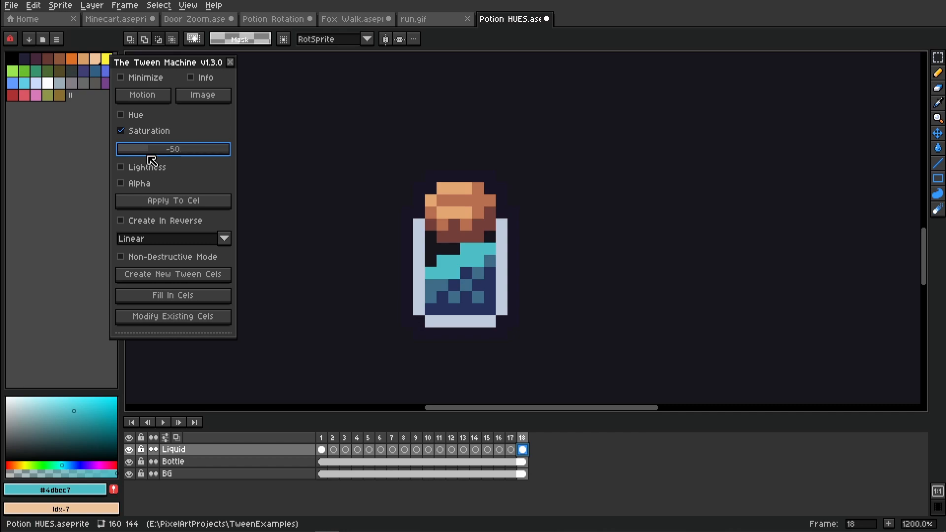
pyautogui.click(205, 202)
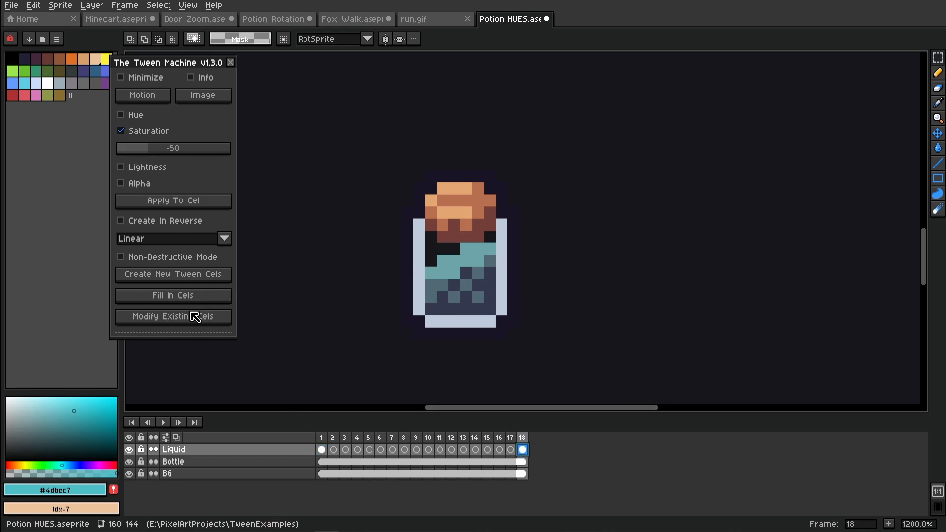
# - Enable Lightness instead of Saturation, set it to 58, apply it to the Liquid cel in frame 18 and compare it with frame 1
pyautogui.click(223, 279)
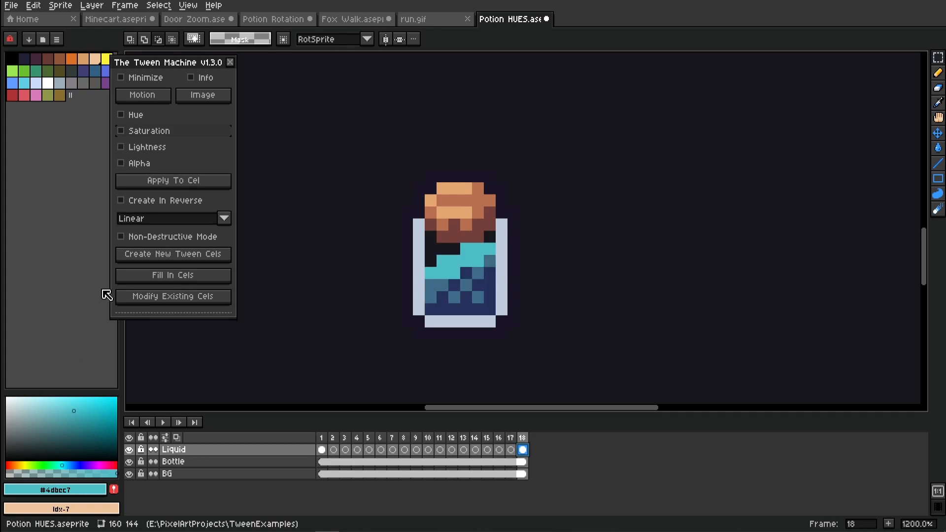
pyautogui.click(156, 149)
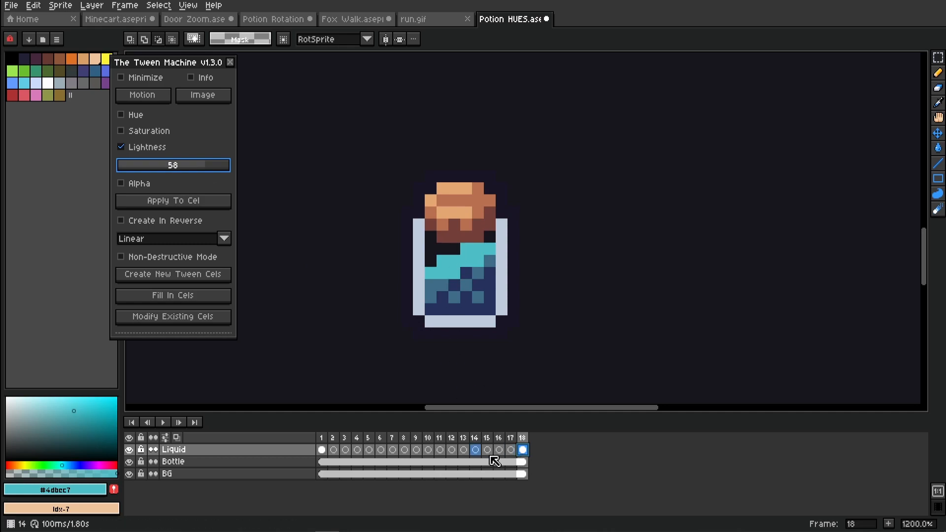
pyautogui.click(168, 207)
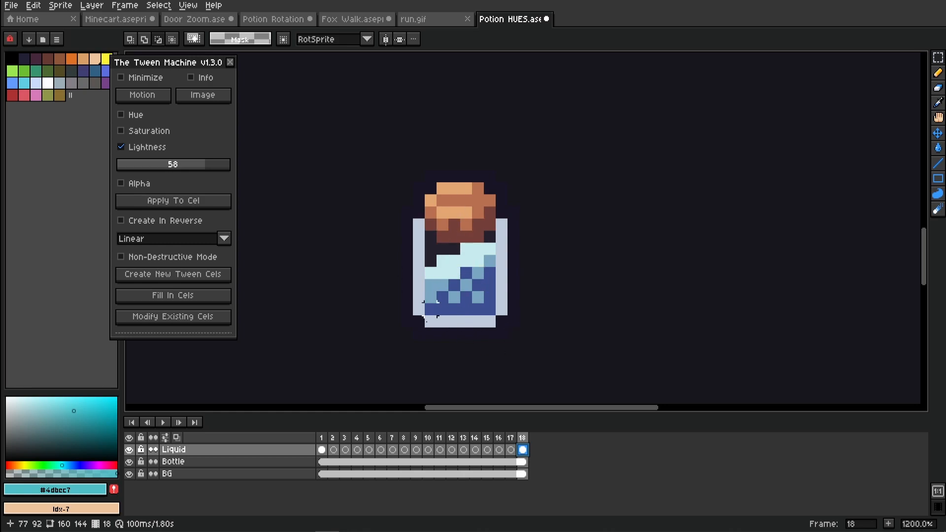
pyautogui.click(323, 450)
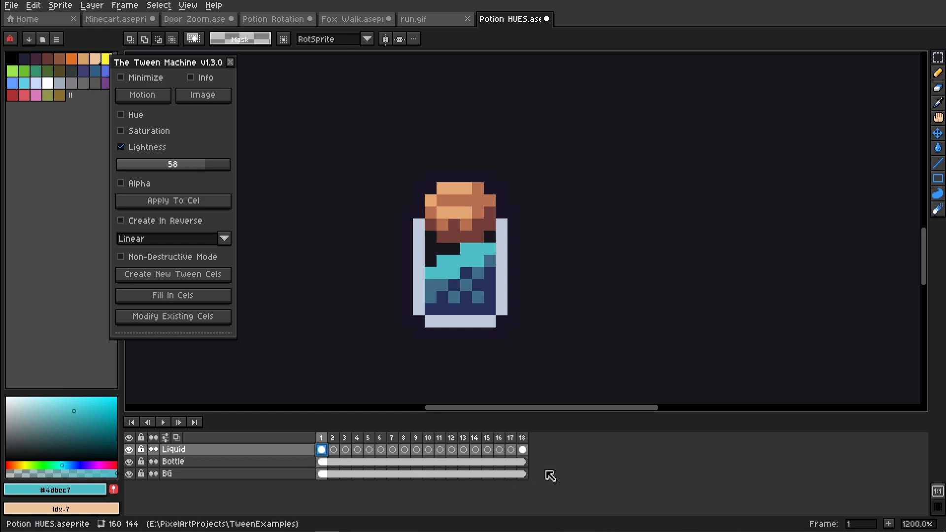
pyautogui.click(523, 449)
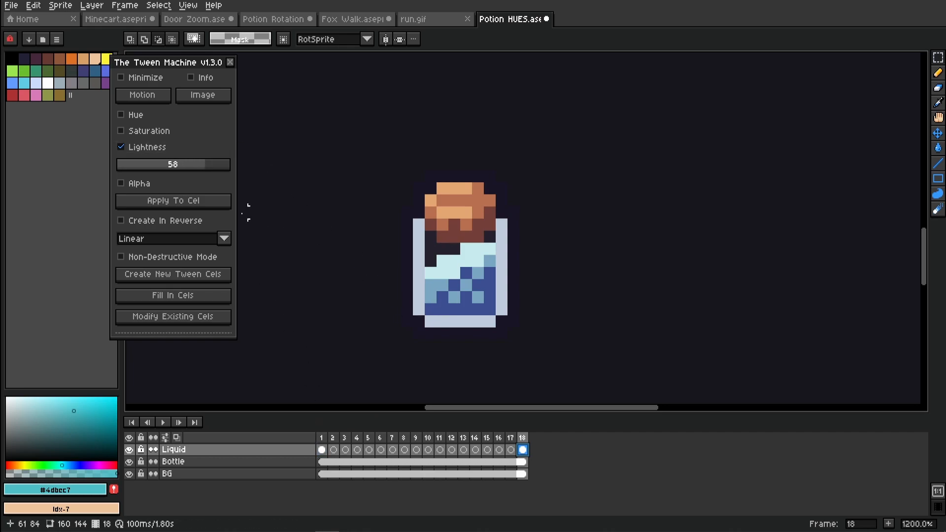
# - Create new lightness tween cels on the Liquid layer across frames 1 to 18 and scrub through the result
pyautogui.moveTo(323, 450); pyautogui.dragTo(522, 455)
pyautogui.click(199, 282)
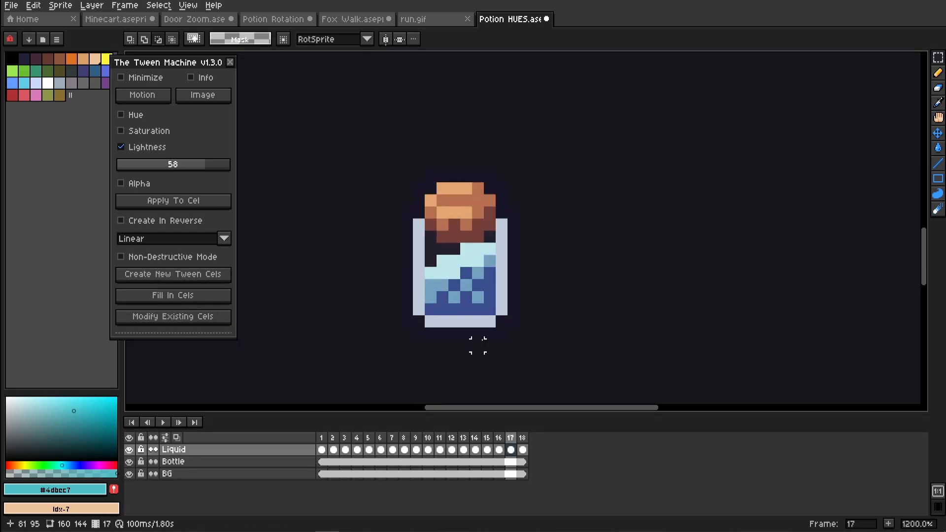
pyautogui.click(322, 438)
pyautogui.moveTo(325, 443); pyautogui.dragTo(298, 440)
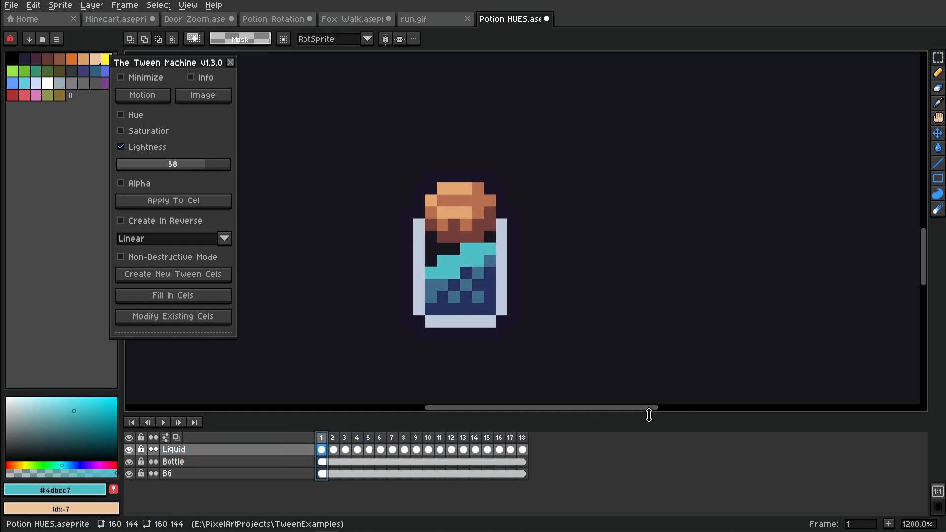
# - Undo the lightness tween and the lightening of the frame 18 Liquid cel, and reset Lightness to 0
pyautogui.hotkey('ctrl', 'z')
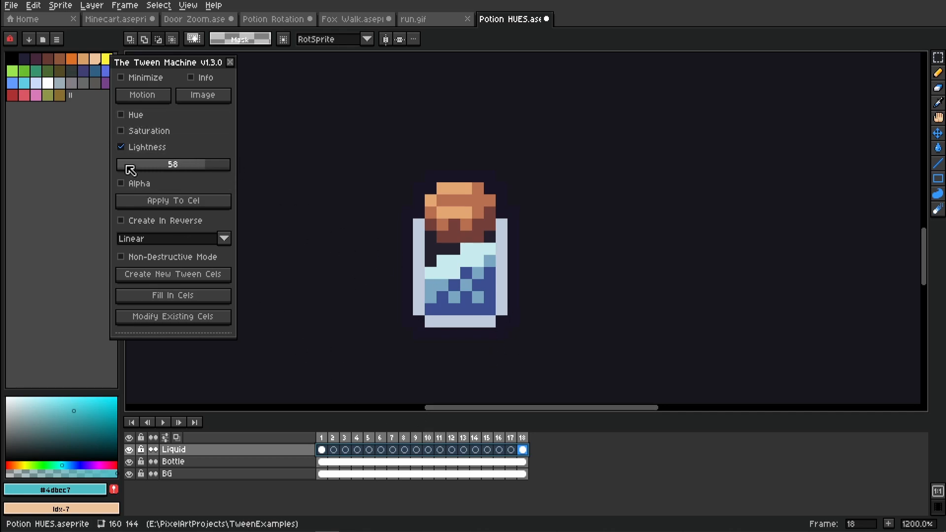
pyautogui.click(191, 166)
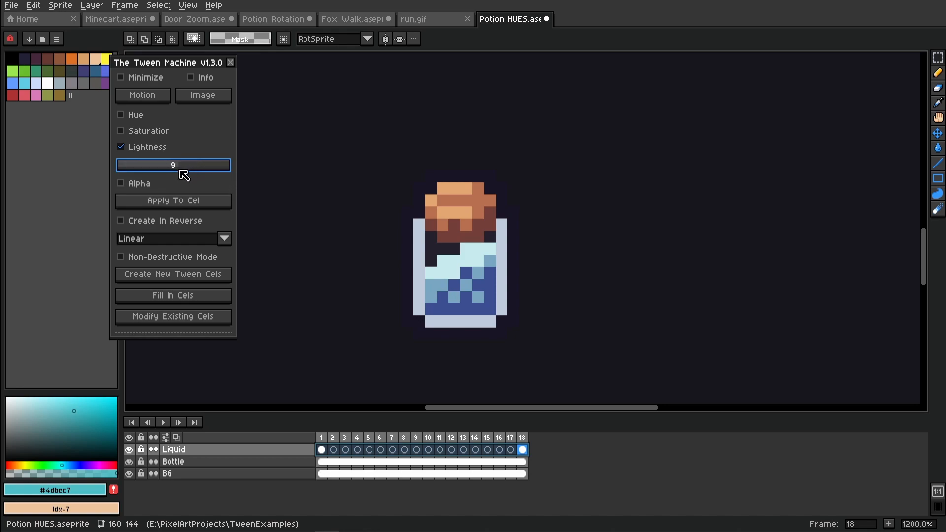
pyautogui.moveTo(191, 179); pyautogui.dragTo(199, 181)
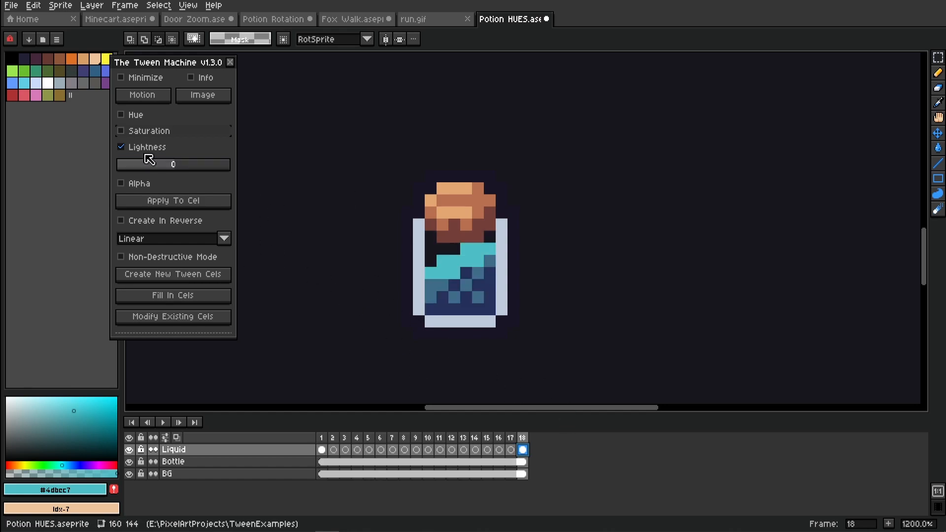
# - Enable Alpha instead of Lightness, set it to -99 and apply it to the Liquid cel in frame 18
pyautogui.click(146, 151)
pyautogui.click(146, 163)
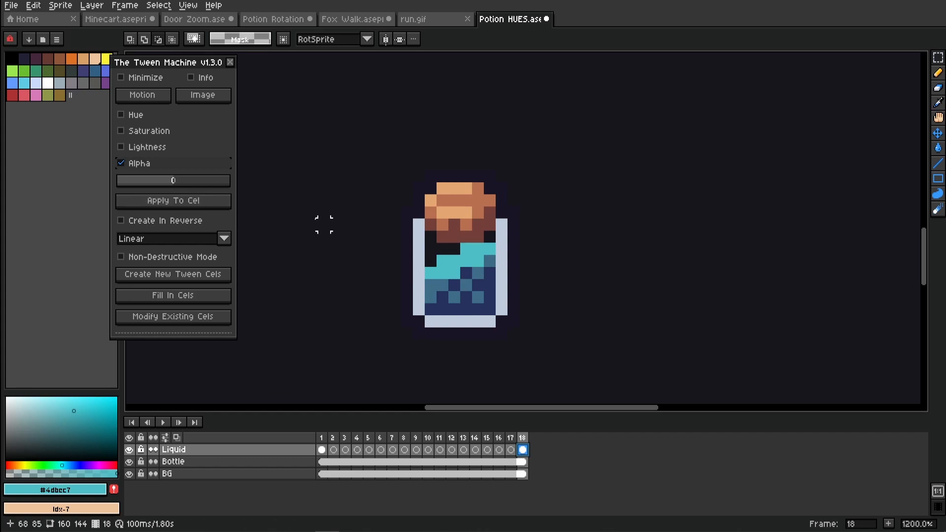
pyautogui.moveTo(180, 186); pyautogui.dragTo(125, 187)
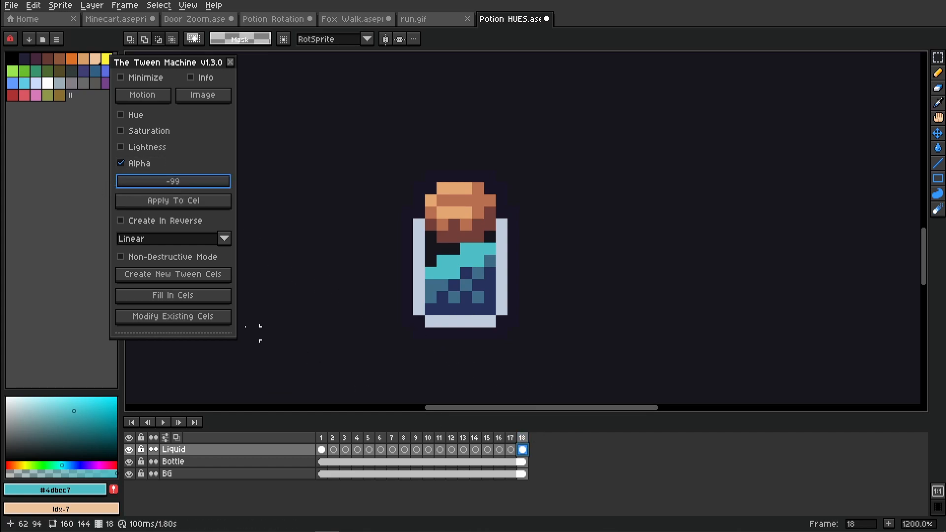
pyautogui.click(200, 211)
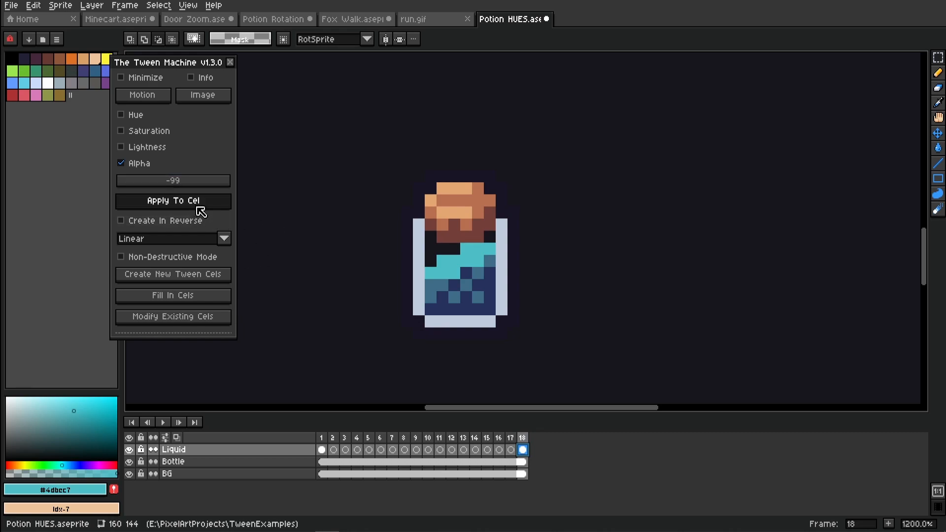
# - Create new alpha tween cels on the Liquid layer across frames 1 to 18 and review the fade-out
pyautogui.moveTo(323, 450); pyautogui.dragTo(521, 452)
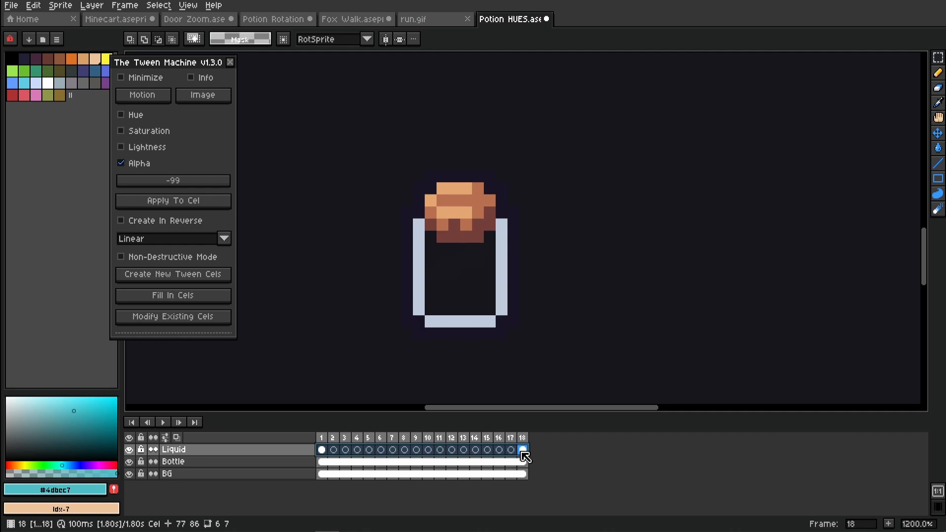
pyautogui.click(187, 281)
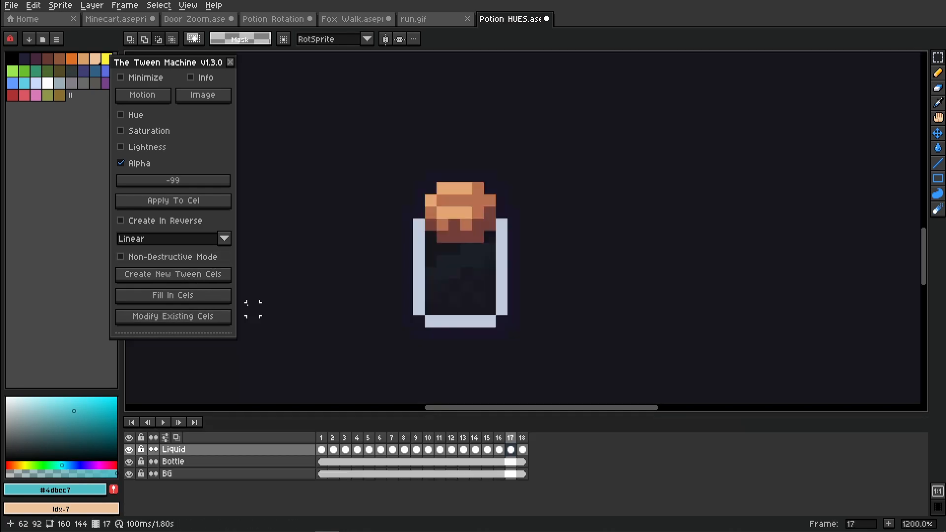
pyautogui.moveTo(322, 437)
pyautogui.mouseDown()
pyautogui.moveTo(556, 442)
pyautogui.moveTo(321, 445)
pyautogui.mouseUp()
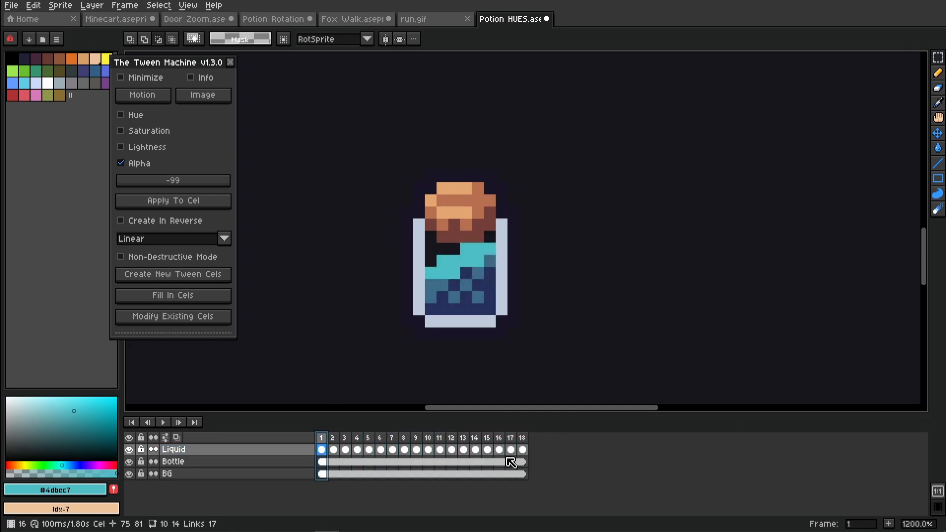
pyautogui.click(523, 449)
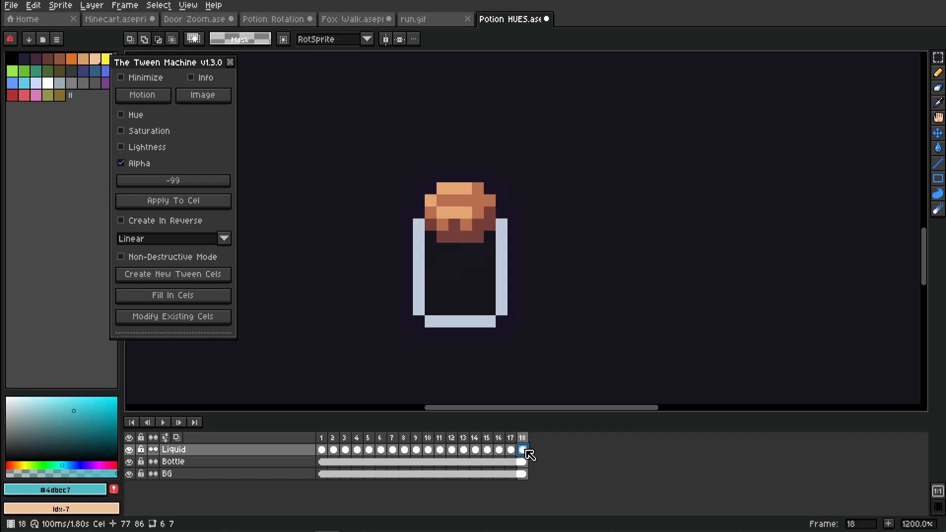
pyautogui.moveTo(323, 450)
pyautogui.mouseDown()
pyautogui.moveTo(556, 450)
pyautogui.moveTo(305, 448)
pyautogui.mouseUp()
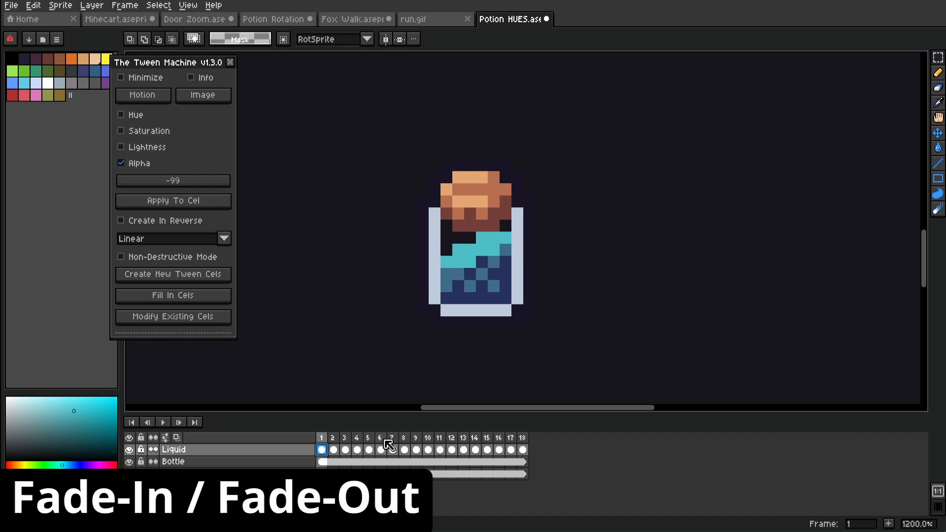
# - Clear the Liquid cels in frames 2 to 18 and copy the frame 1 cel into frames 18 and 9
pyautogui.moveTo(338, 453); pyautogui.dragTo(523, 452)
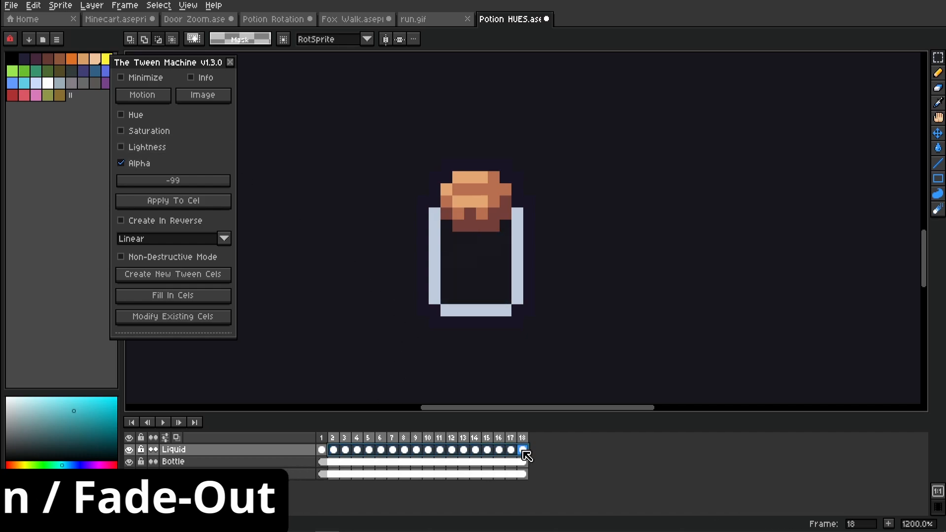
pyautogui.click(323, 449)
pyautogui.hotkey('ctrl', 'c')
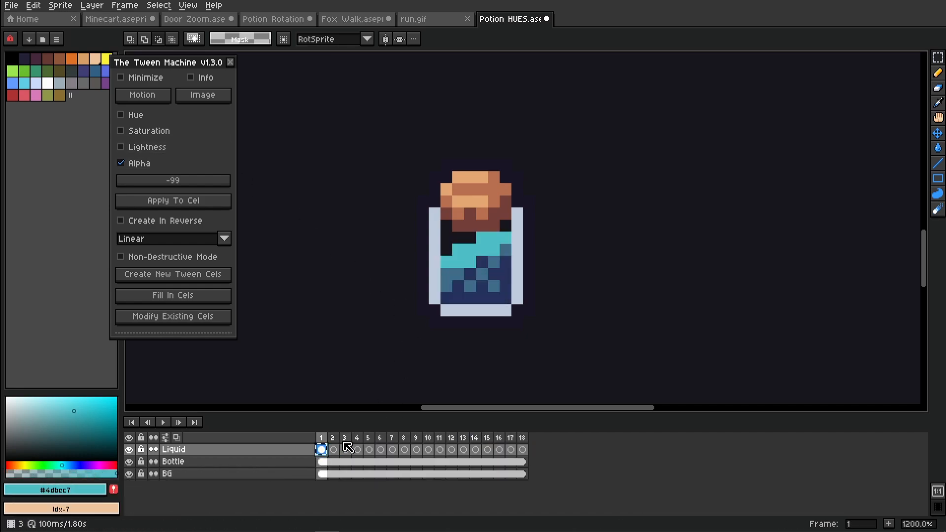
pyautogui.click(522, 450)
pyautogui.hotkey('ctrl', 'v')
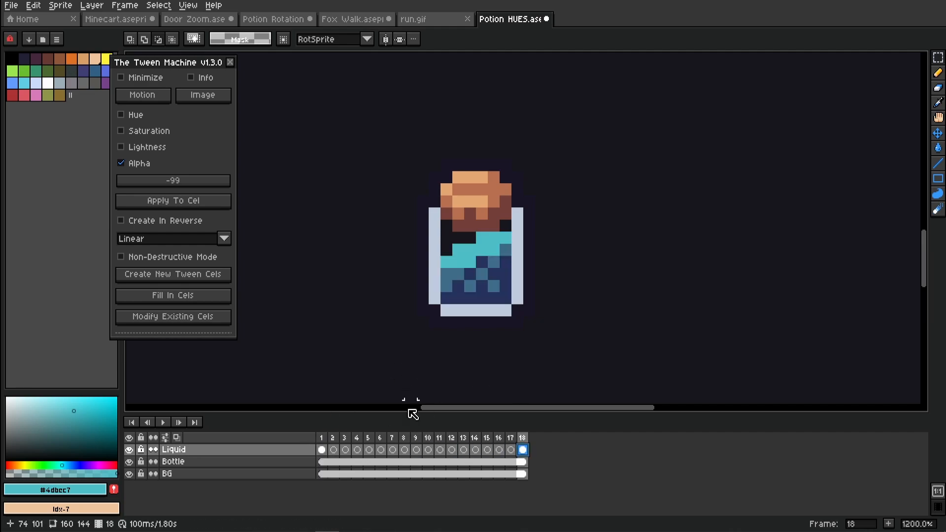
pyautogui.click(418, 450)
pyautogui.hotkey('ctrl', 'v')
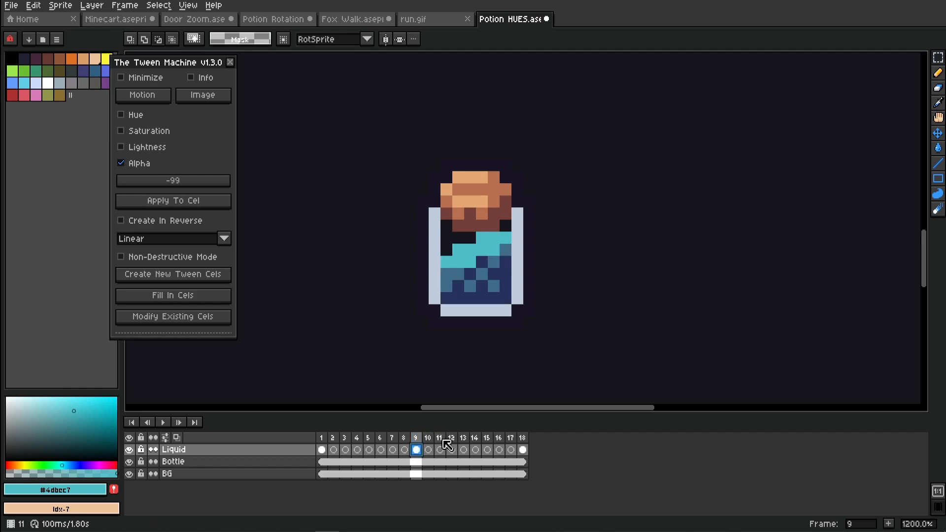
# - Mark out the fade-out and fade-in frame ranges, then apply the -99 Alpha to the Liquid cel in frame 9
pyautogui.moveTo(326, 453); pyautogui.dragTo(424, 452)
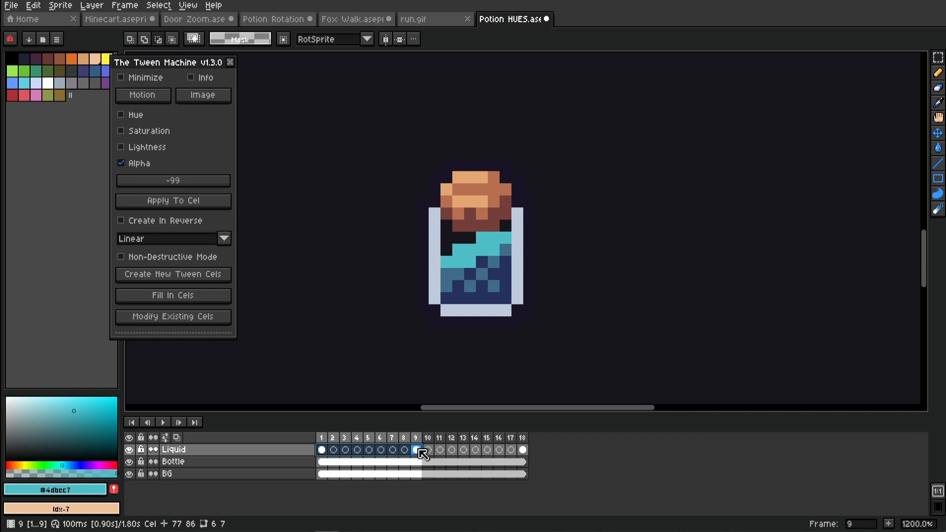
pyautogui.moveTo(420, 454); pyautogui.dragTo(523, 450)
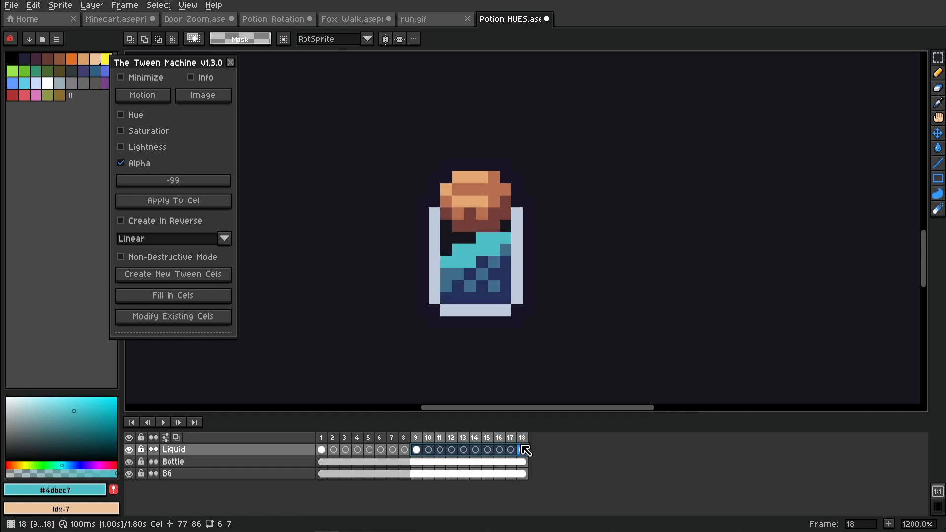
pyautogui.click(429, 450)
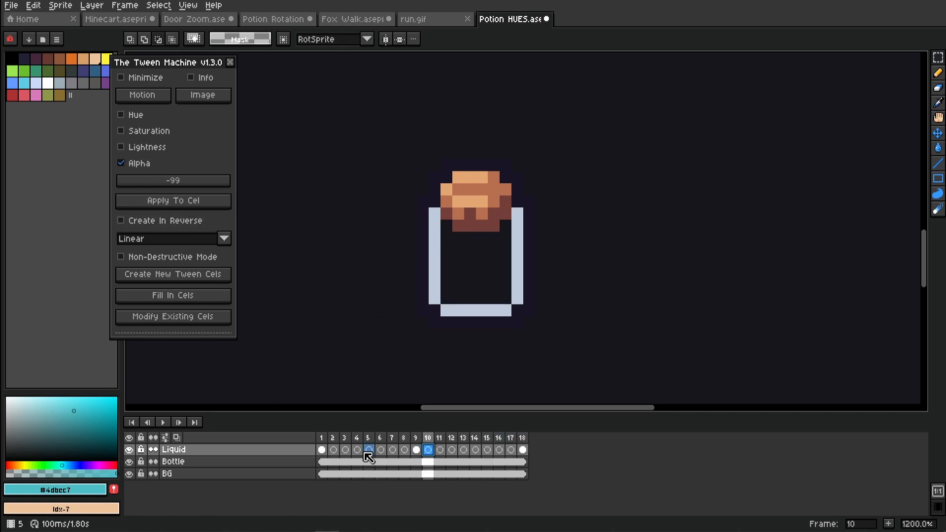
pyautogui.click(416, 449)
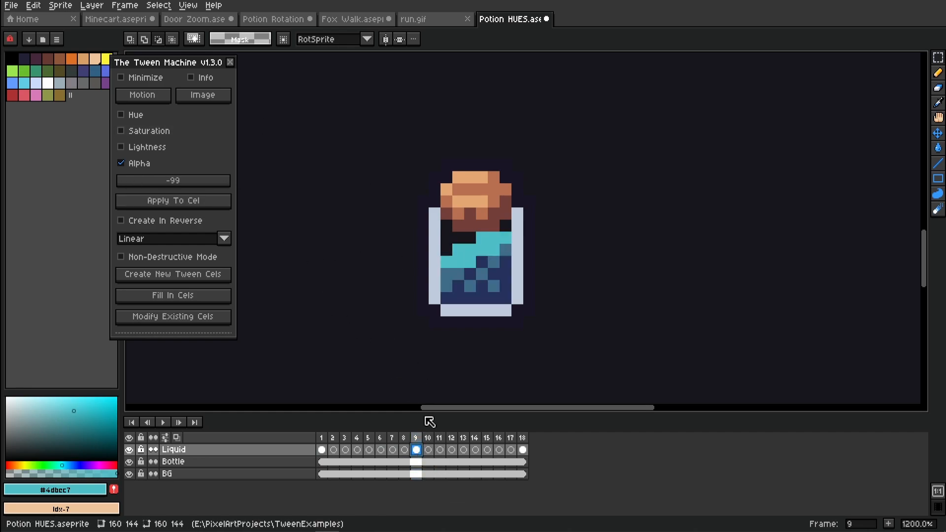
pyautogui.click(179, 202)
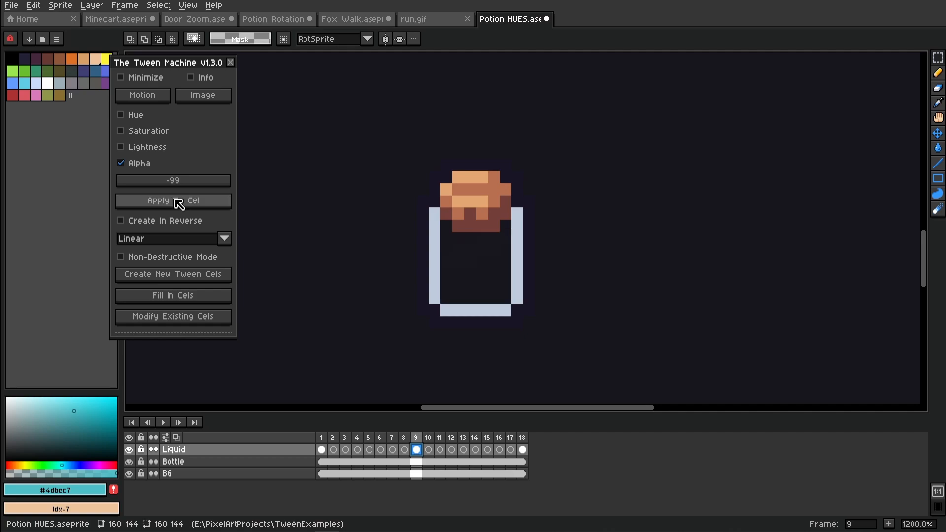
# - Create new alpha tween cels on the Liquid layer across frames 1 to 9 and scrub through the fade-out
pyautogui.moveTo(325, 450); pyautogui.dragTo(424, 454)
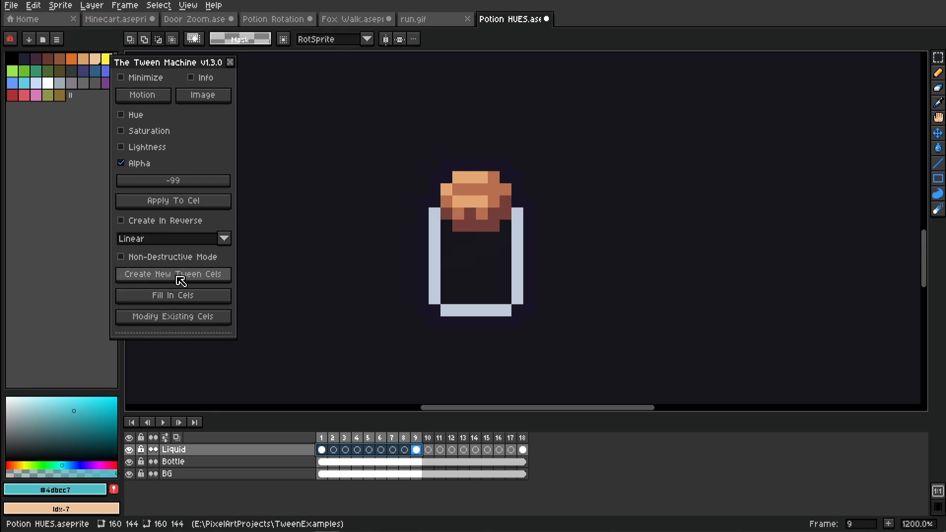
pyautogui.click(196, 279)
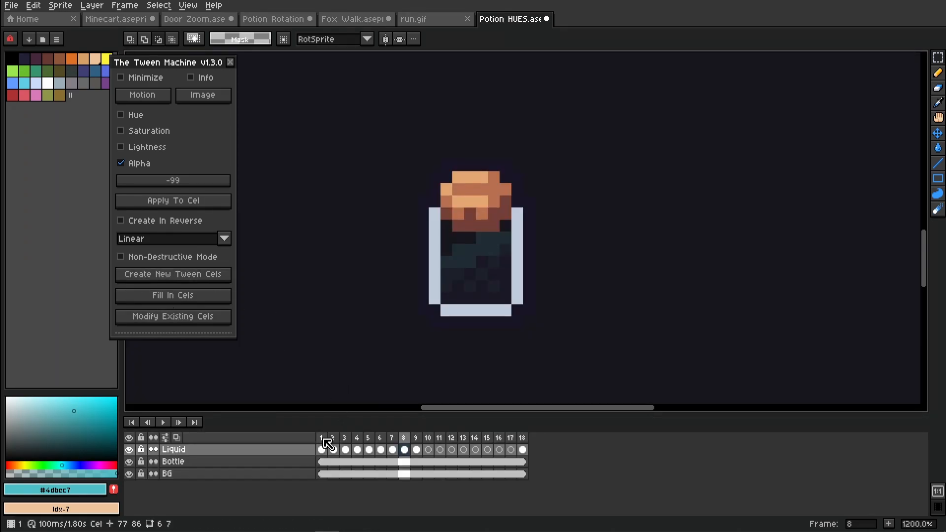
pyautogui.moveTo(323, 438); pyautogui.dragTo(432, 438)
pyautogui.moveTo(401, 438)
pyautogui.mouseDown()
pyautogui.moveTo(345, 440)
pyautogui.moveTo(414, 446)
pyautogui.mouseUp()
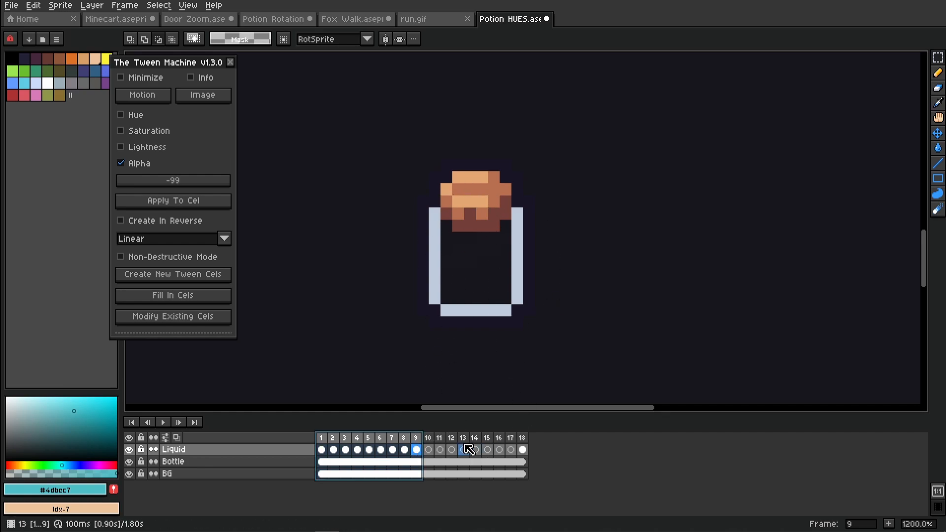
# - Copy the Liquid cel from frame 18 into frame 10
pyautogui.click(522, 450)
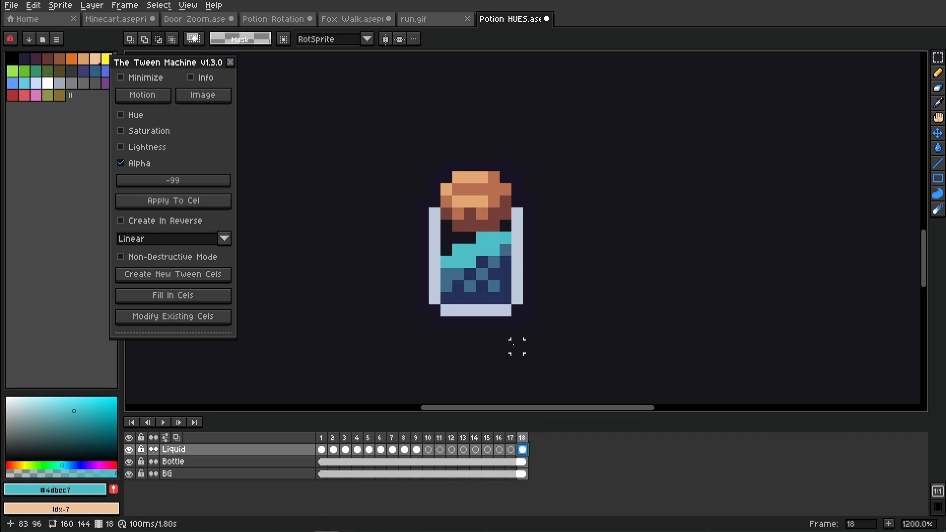
pyautogui.click(430, 437)
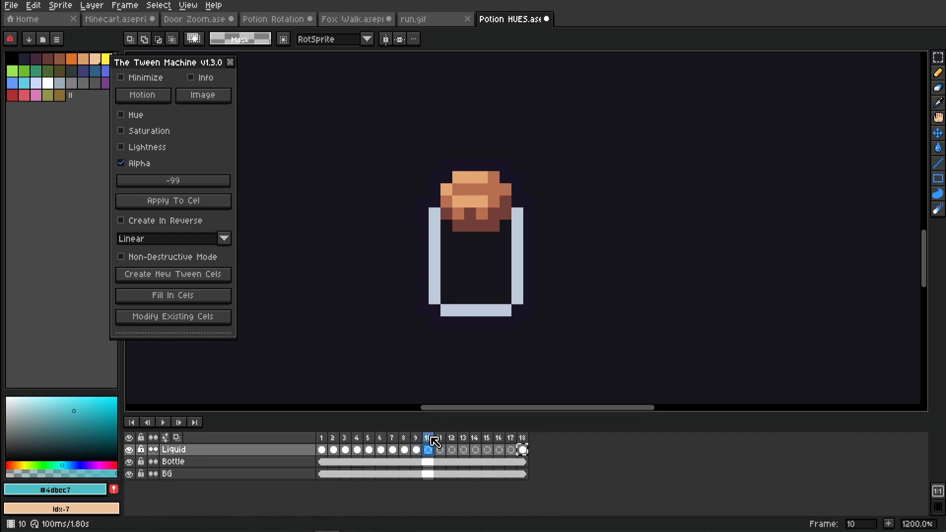
pyautogui.click(429, 450)
pyautogui.hotkey('ctrl', 'v')
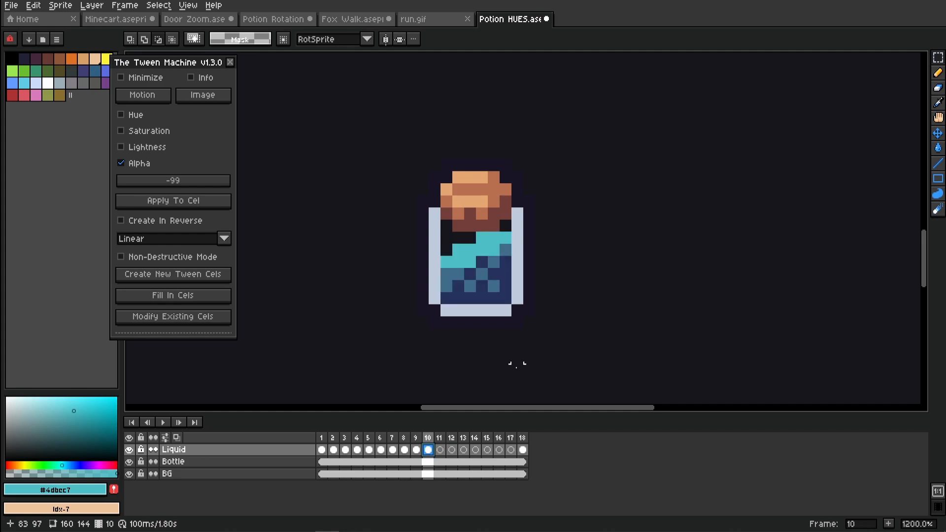
# - Create new alpha tween cels in reverse on the Liquid layer across frames 10 to 18 and play the fade animation
pyautogui.click(439, 450)
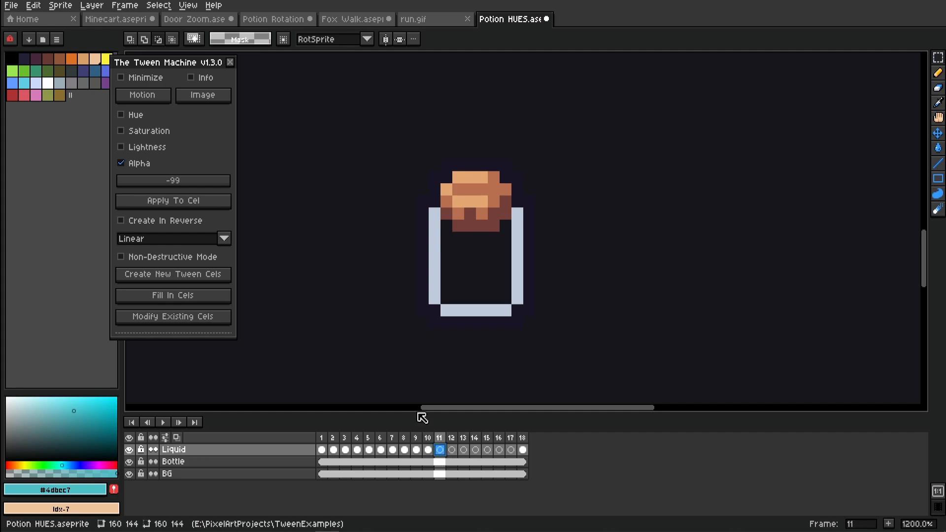
pyautogui.moveTo(428, 450); pyautogui.dragTo(527, 449)
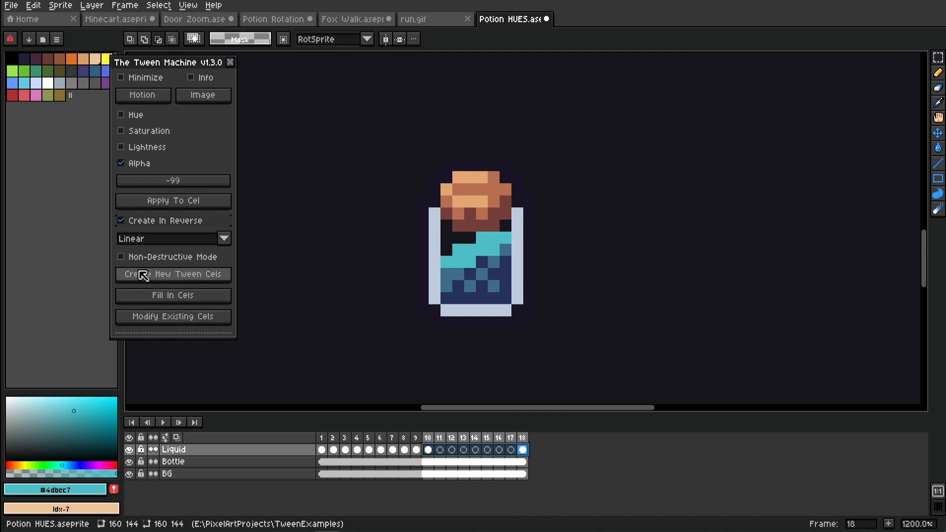
pyautogui.click(205, 278)
pyautogui.press('Return')
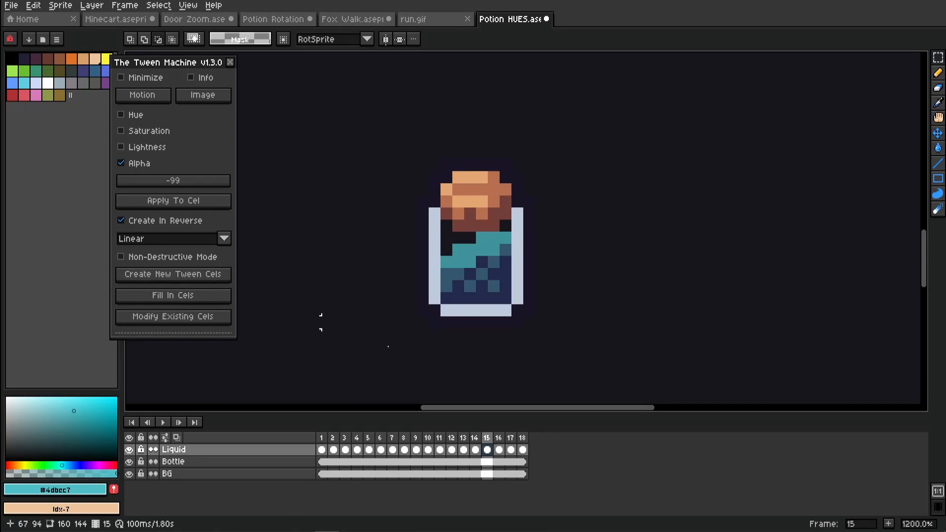
pyautogui.moveTo(321, 449); pyautogui.dragTo(302, 442)
pyautogui.click(163, 422)
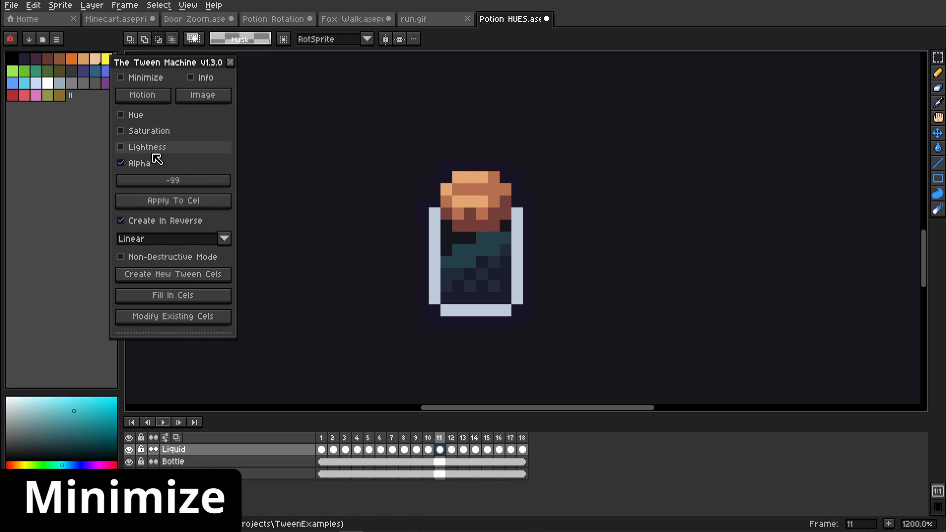
# - Minimize and restore The Tween Machine panel several times, moving it over the canvas while it is collapsed
pyautogui.click(143, 79)
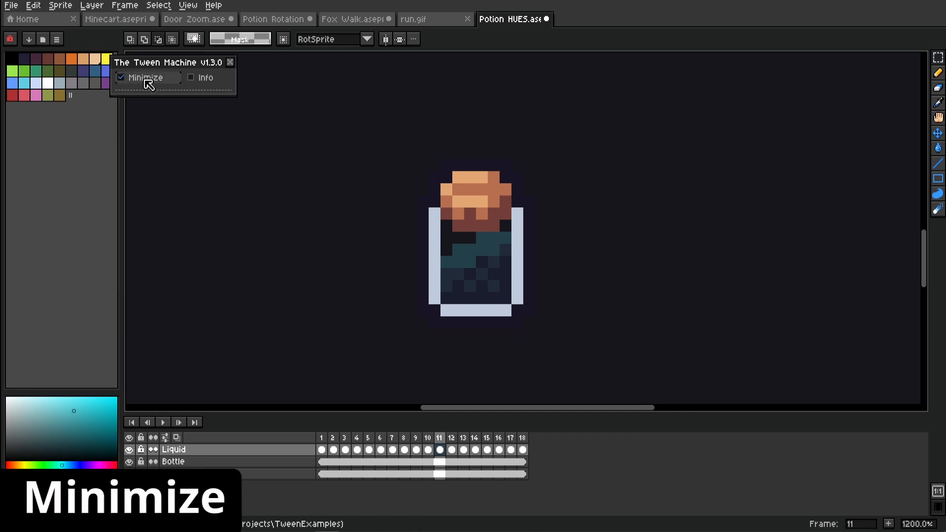
pyautogui.click(142, 79)
pyautogui.moveTo(144, 67); pyautogui.dragTo(173, 68)
pyautogui.click(187, 80)
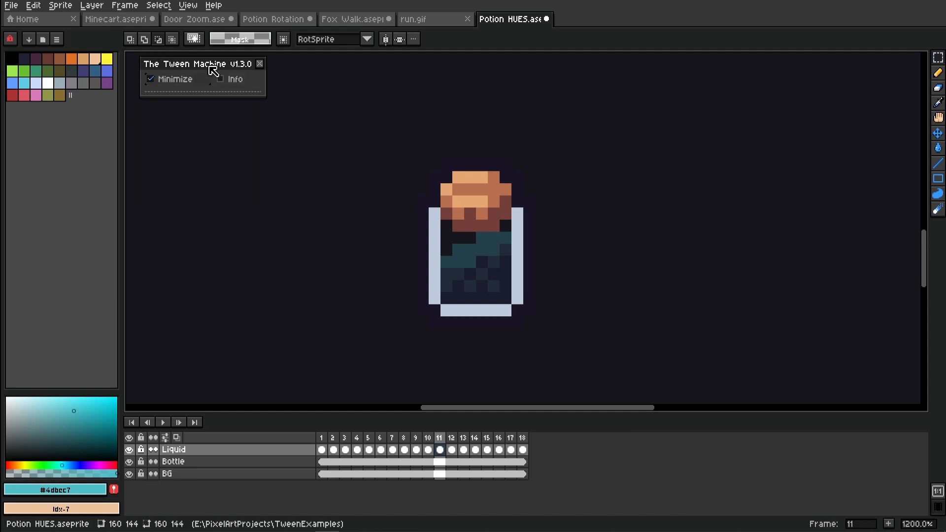
pyautogui.click(176, 79)
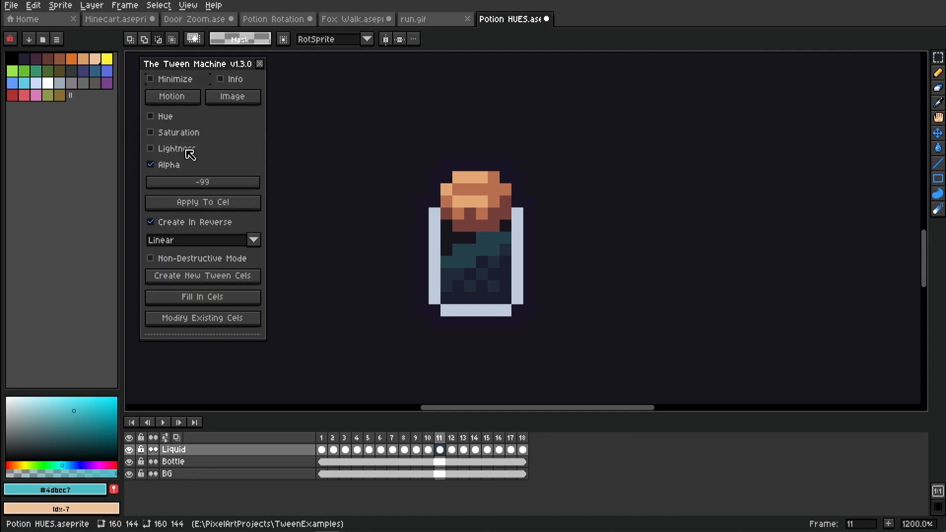
pyautogui.click(167, 79)
pyautogui.moveTo(213, 68)
pyautogui.mouseDown()
pyautogui.moveTo(192, 65)
pyautogui.moveTo(201, 67)
pyautogui.mouseUp()
pyautogui.click(165, 79)
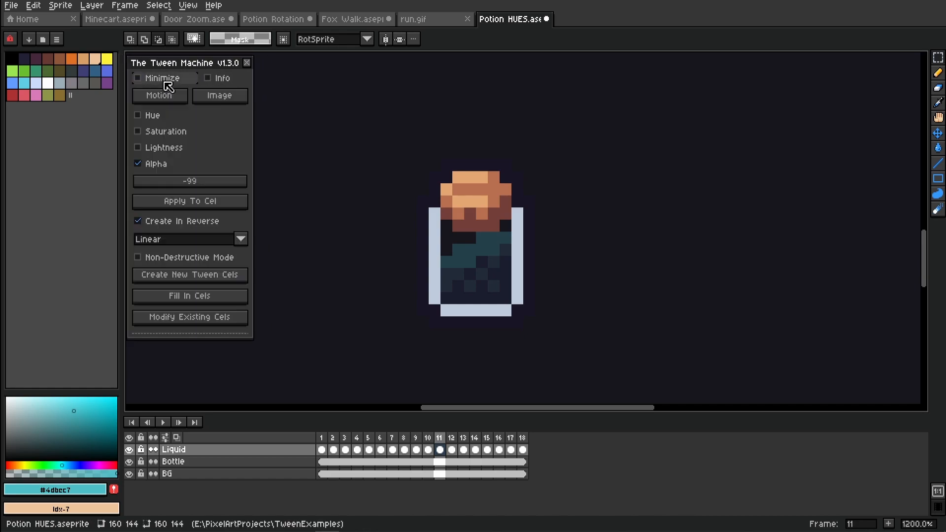
pyautogui.click(166, 80)
pyautogui.click(166, 82)
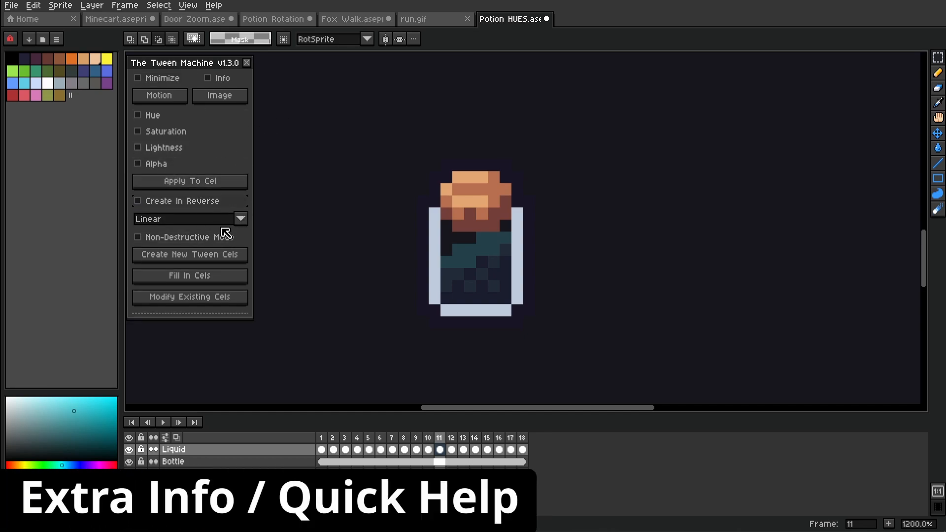
# - Show the help information and open the Youtube Overview / Help Video link, allowing the script execute access, and close the browser page
pyautogui.click(226, 81)
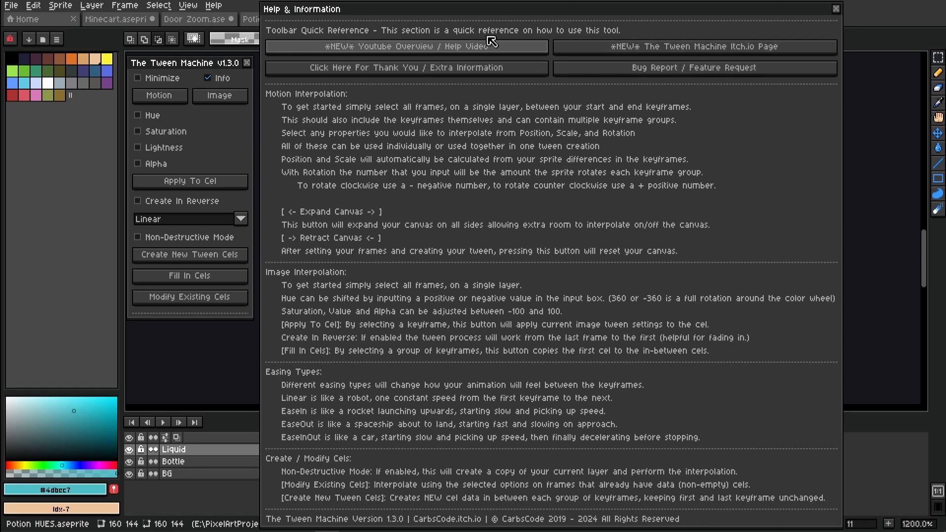
pyautogui.click(474, 49)
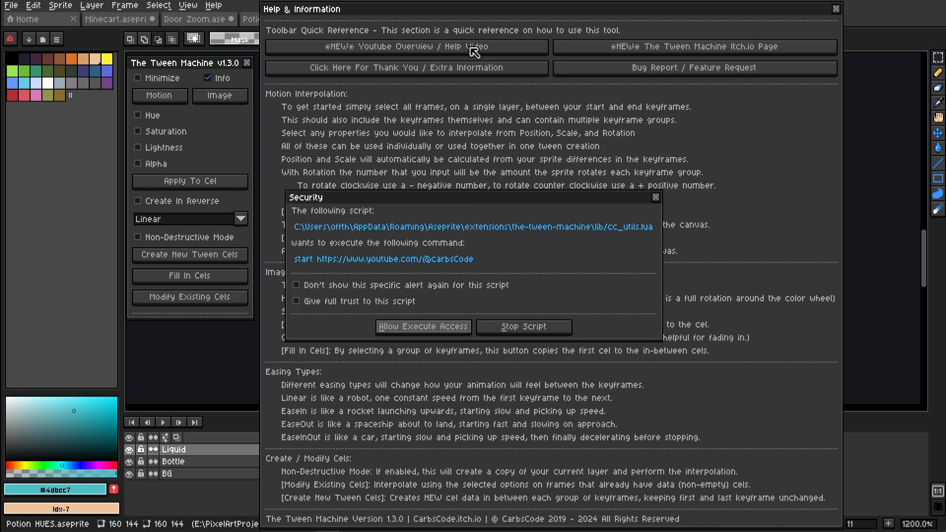
pyautogui.click(464, 327)
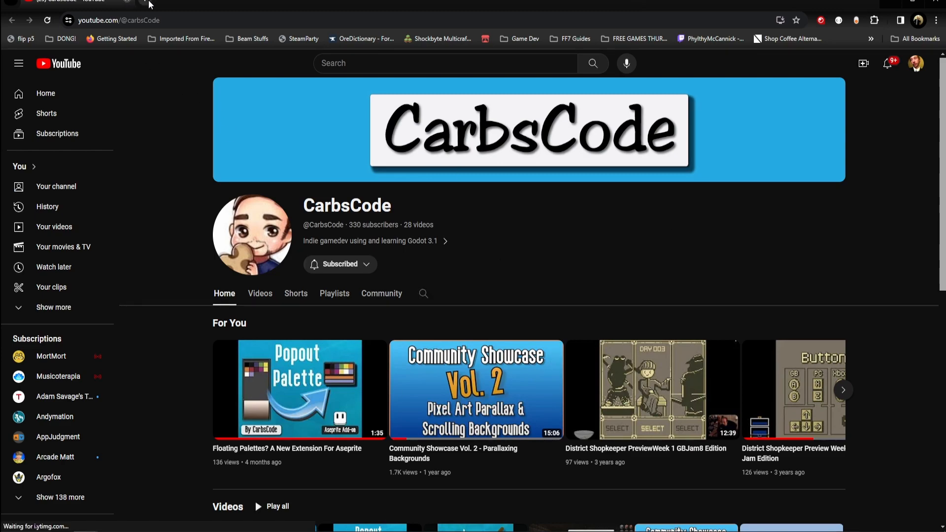
pyautogui.click(127, 3)
# - Open The Tween Machine Itch.io page with execute access allowed, look through it in the browser, and close the help information
pyautogui.click(673, 54)
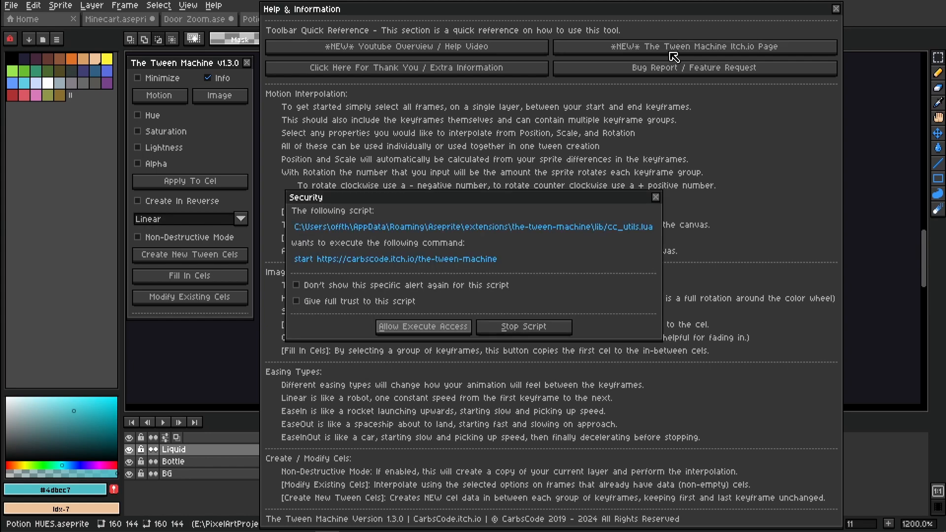
pyautogui.click(442, 322)
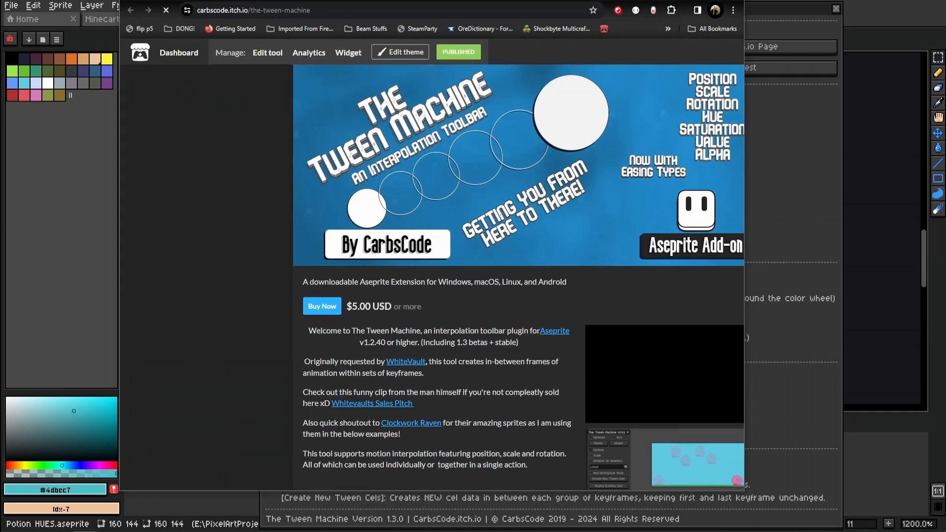
pyautogui.scroll(-4, 754, 426)
pyautogui.scroll(4, 754, 427)
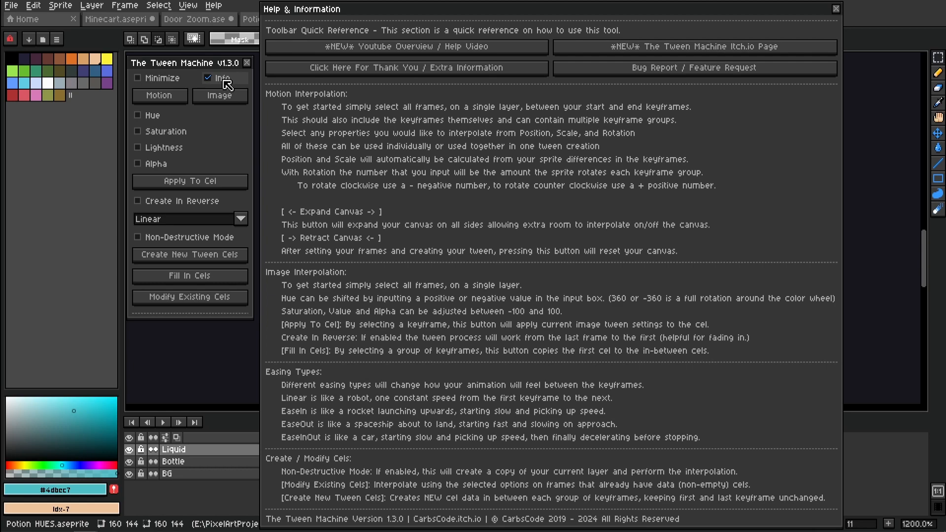
pyautogui.click(223, 81)
pyautogui.moveTo(417, 304)
pyautogui.mouseDown()
pyautogui.moveTo(479, 314)
pyautogui.moveTo(436, 304)
pyautogui.mouseUp()
pyautogui.moveTo(300, 260); pyautogui.dragTo(248, 254)
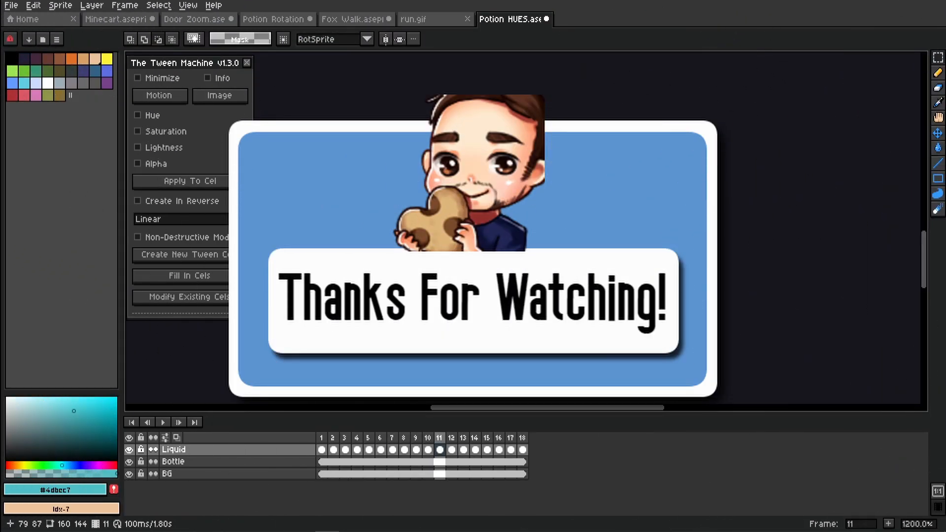